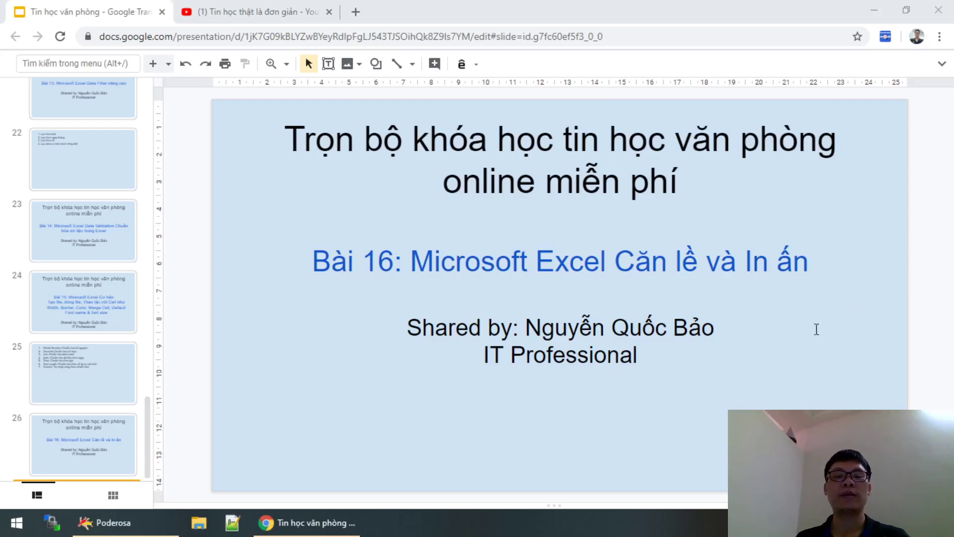
Find Excel with Windows search from the Start menu and launch it.
{"action": "left_click", "coordinate": [2, 532]}
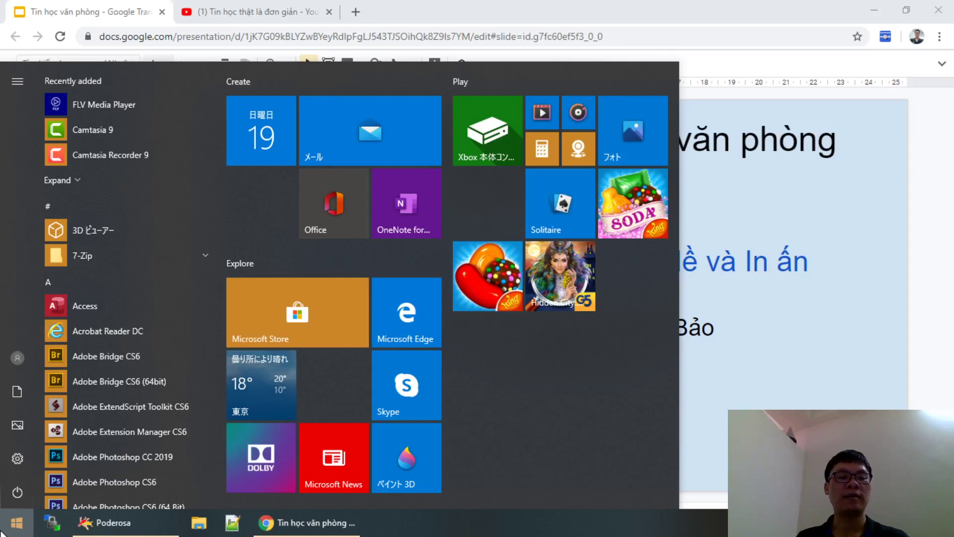
{"action": "left_click", "coordinate": [2, 532]}
{"action": "left_click", "coordinate": [2, 532]}
{"action": "type", "text": "ê"}
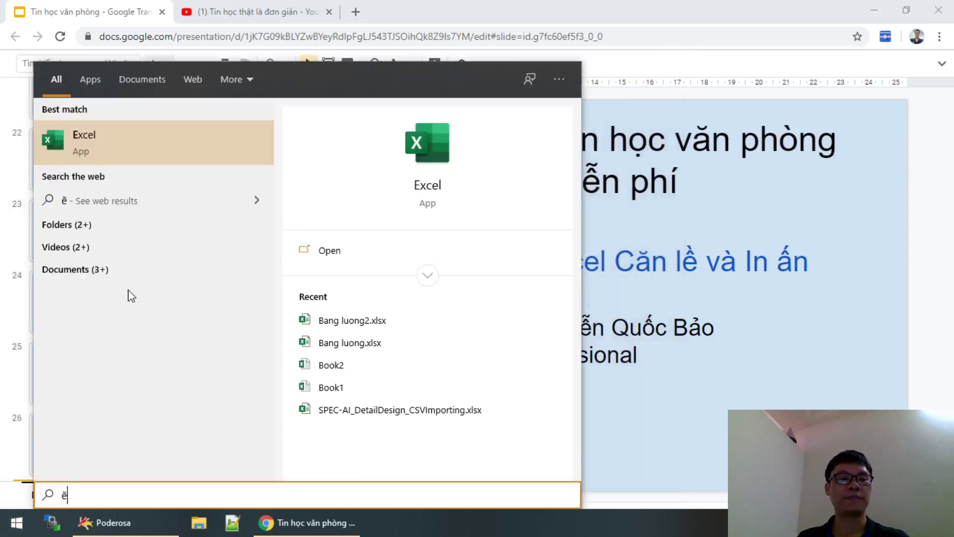
{"action": "left_click", "coordinate": [160, 133]}
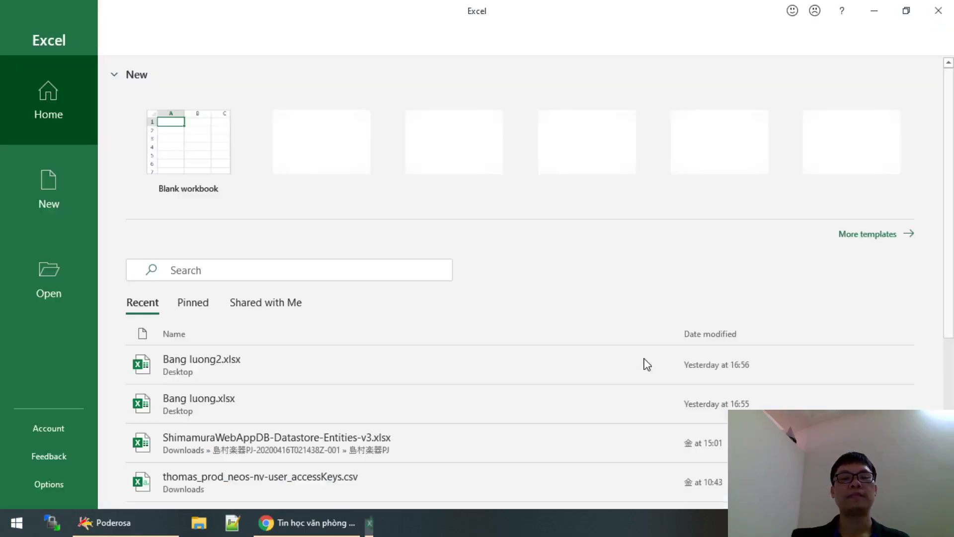
Create a blank workbook and type the title 'Quan ly nhan vien' in B4.
{"action": "left_click", "coordinate": [202, 164]}
{"action": "left_click", "coordinate": [201, 158]}
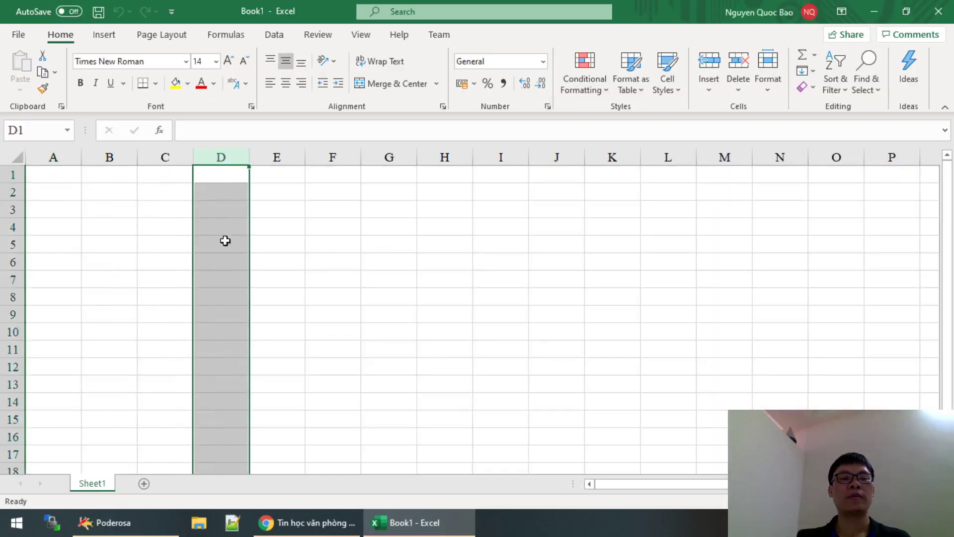
{"action": "left_click", "coordinate": [116, 227]}
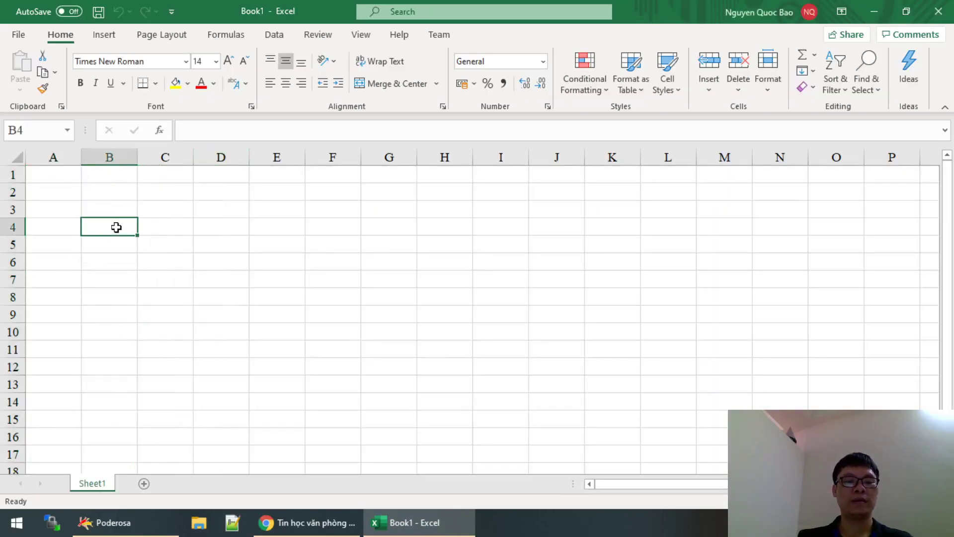
{"action": "type", "text": "Ban"}
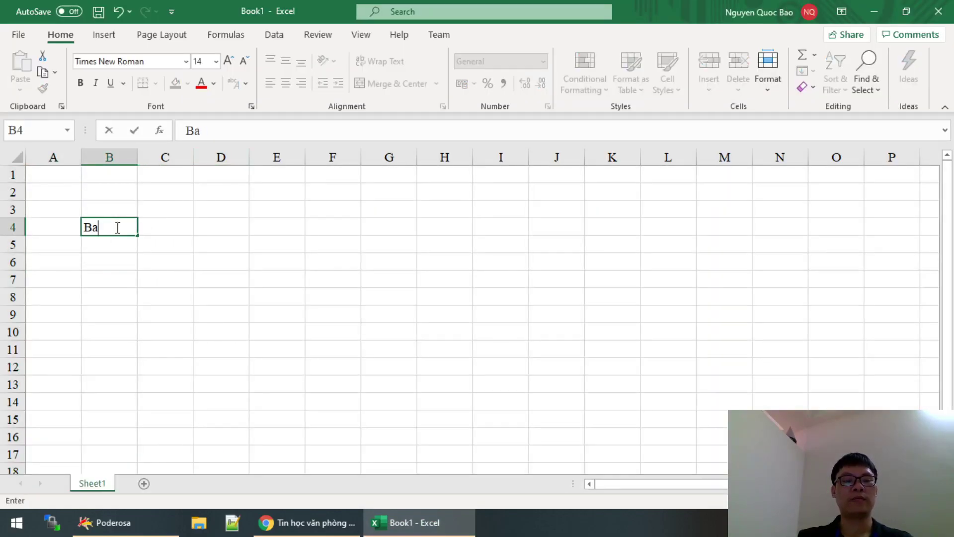
{"action": "key", "text": "BackSpace"}
{"action": "key", "text": "BackSpace"}
{"action": "type", "text": "Quan ly"}
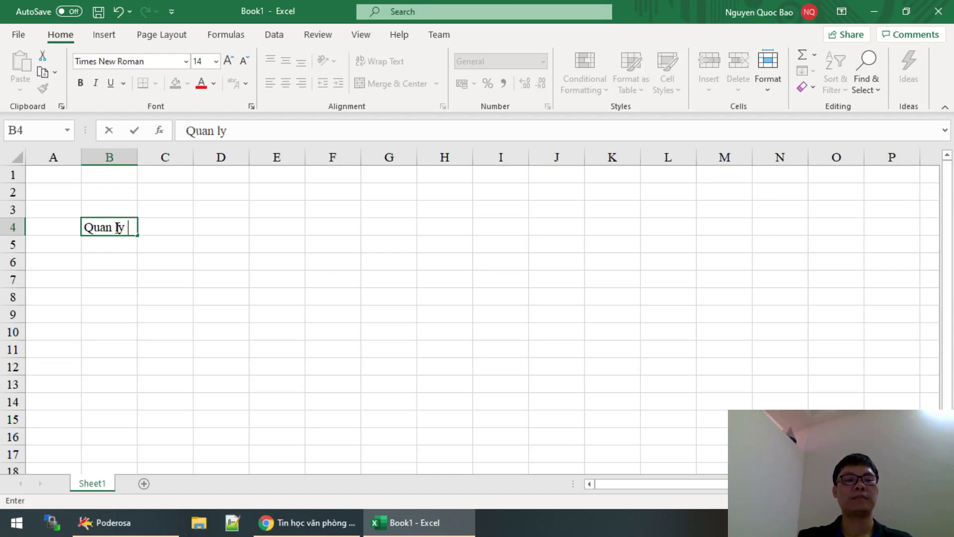
{"action": "type", "text": " nhan vien"}
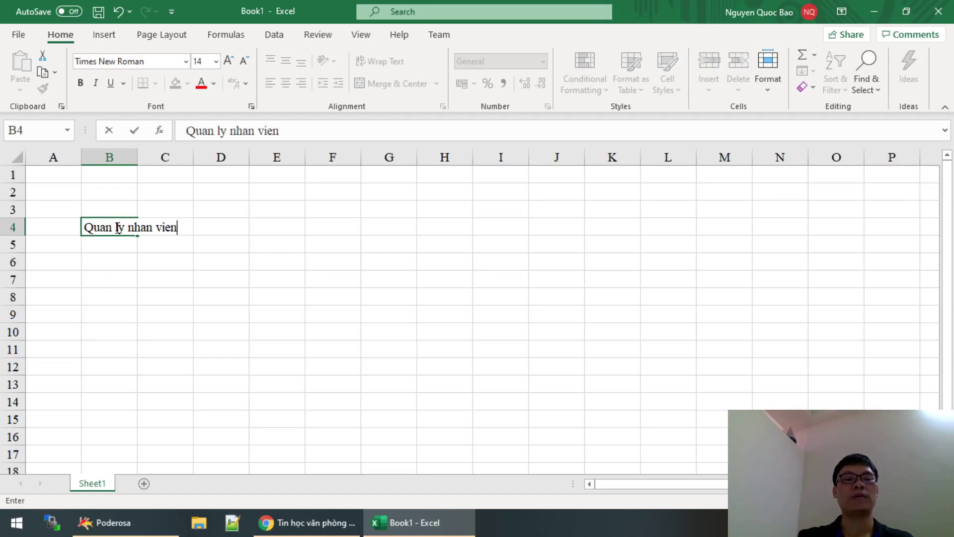
{"action": "key", "text": "Return"}
Enter the headers Ma NV, Ho Ten and Ngay sinh in B5:D5.
{"action": "type", "text": "Ma NV"}
{"action": "key", "text": "Return"}
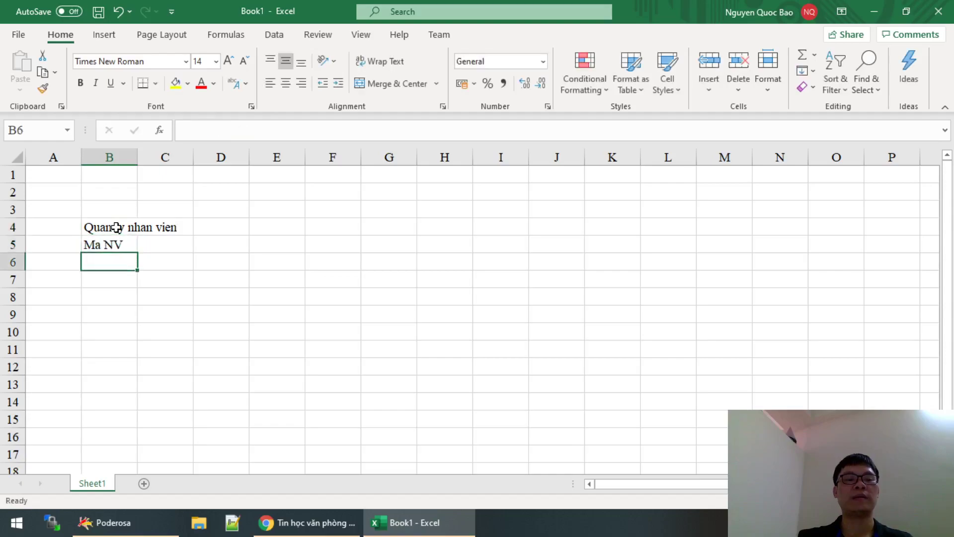
{"action": "key", "text": "Up"}
{"action": "key", "text": "Right"}
{"action": "type", "text": "Ho Ten"}
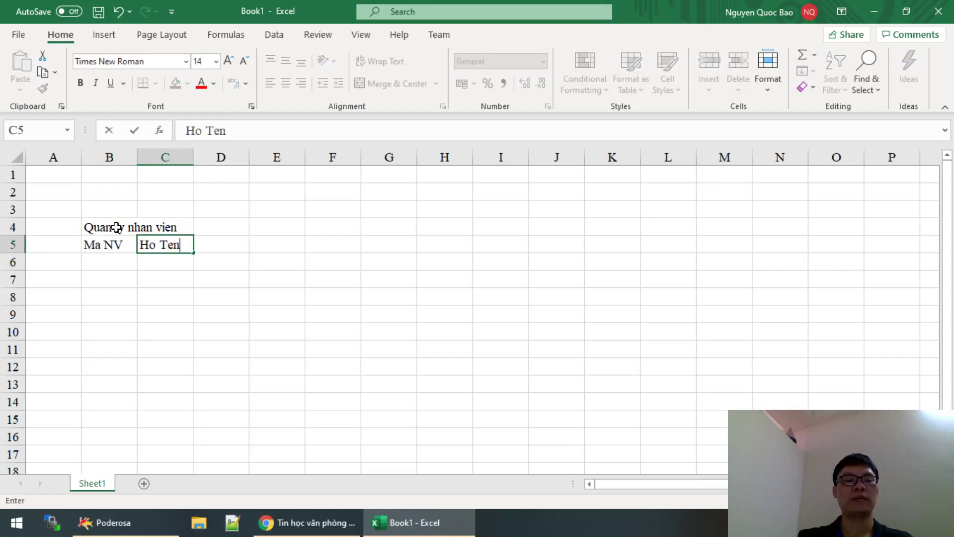
{"action": "key", "text": "Tab"}
{"action": "type", "text": "Mg"}
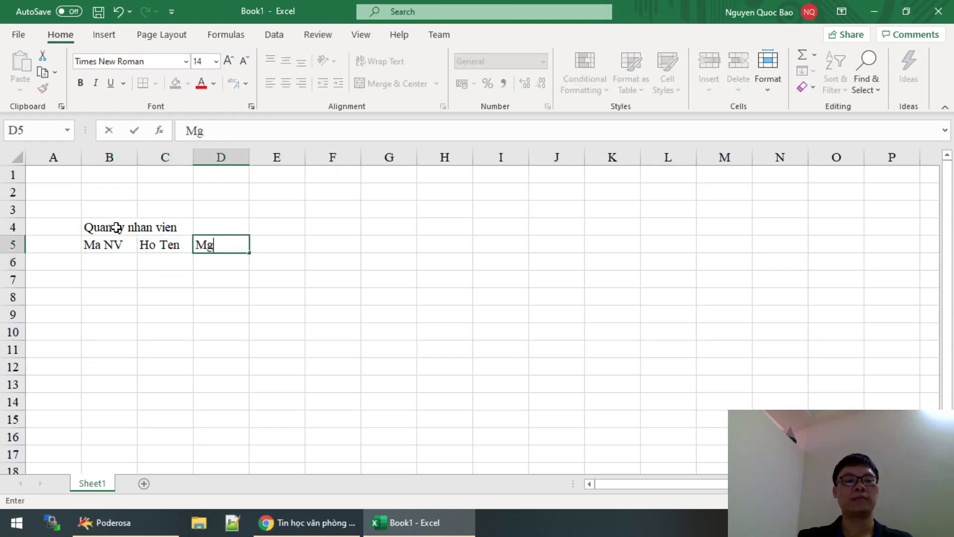
{"action": "key", "text": "BackSpace"}
{"action": "key", "text": "BackSpace"}
{"action": "type", "text": "Ngay sinh"}
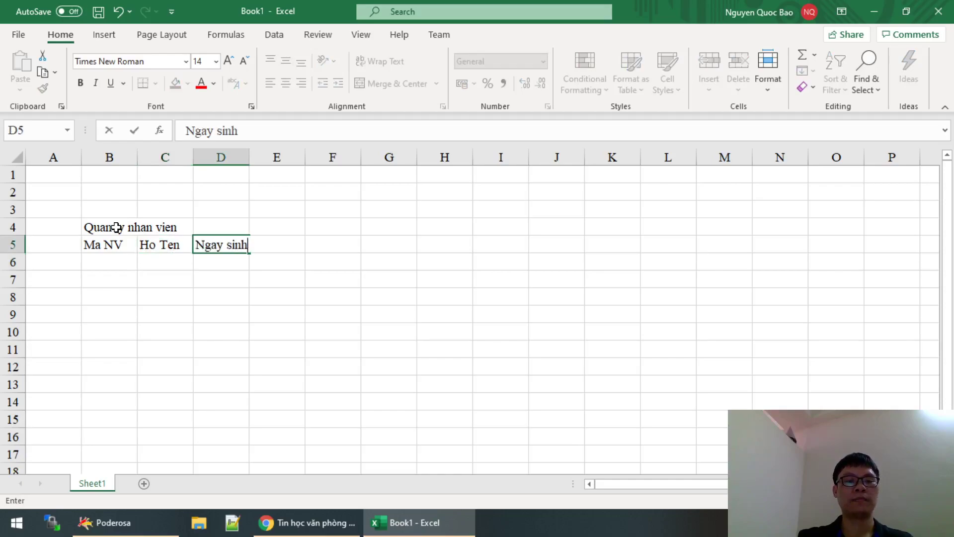
{"action": "key", "text": "Return"}
Enter the headers Que quan, Chuc vu and Muc luong in E5:G5.
{"action": "key", "text": "Up"}
{"action": "key", "text": "Right"}
{"action": "type", "text": "Que "}
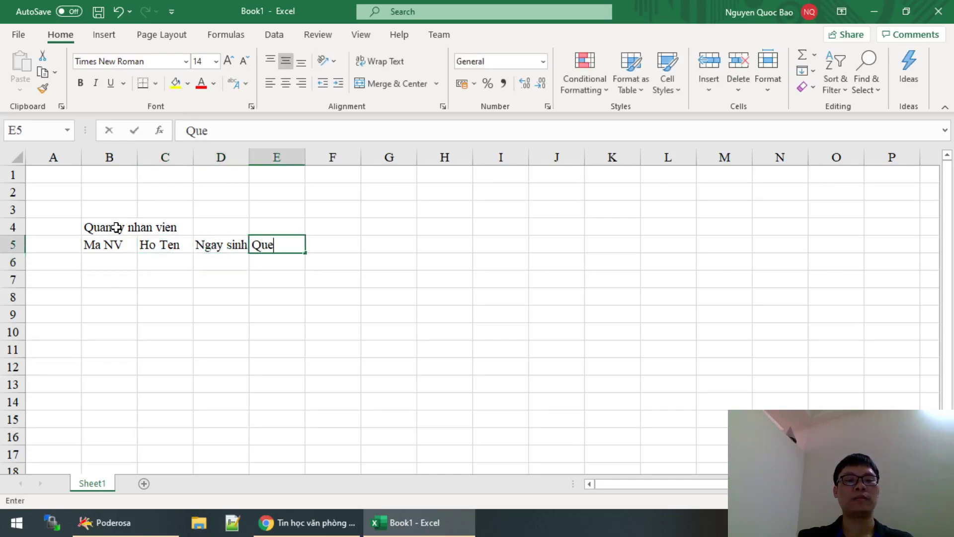
{"action": "type", "text": "quan"}
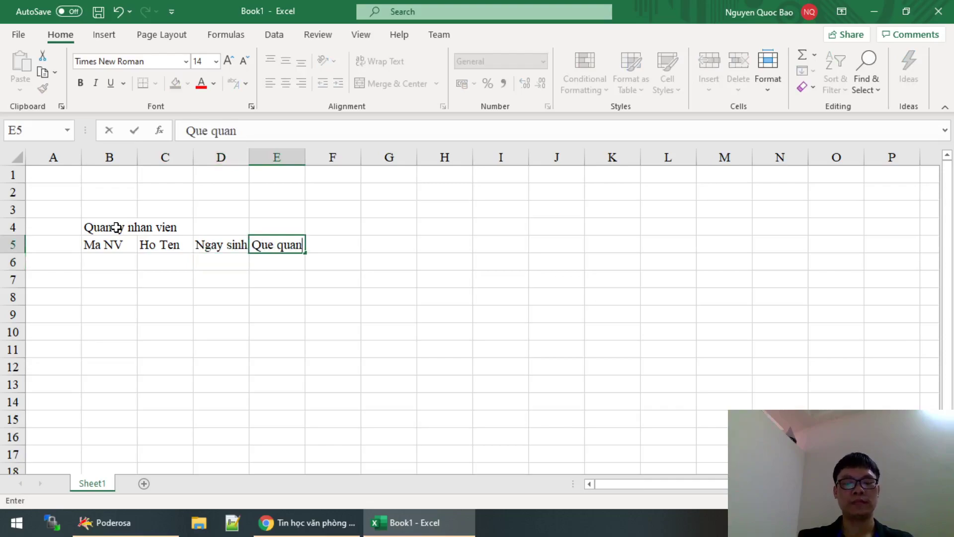
{"action": "key", "text": "Return"}
{"action": "key", "text": "Up"}
{"action": "key", "text": "Right"}
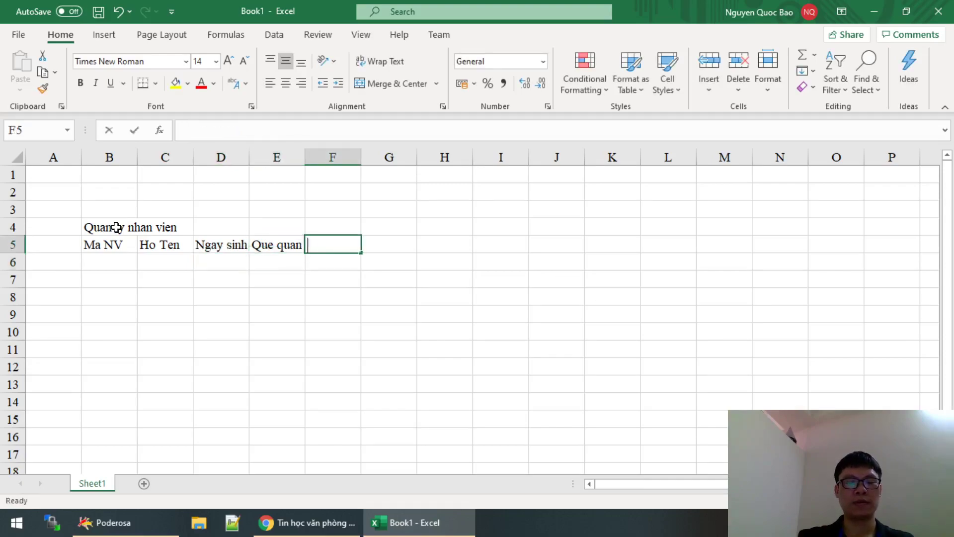
{"action": "type", "text": "Chuc vu"}
{"action": "key", "text": "Return"}
{"action": "key", "text": "Up"}
{"action": "key", "text": "Right"}
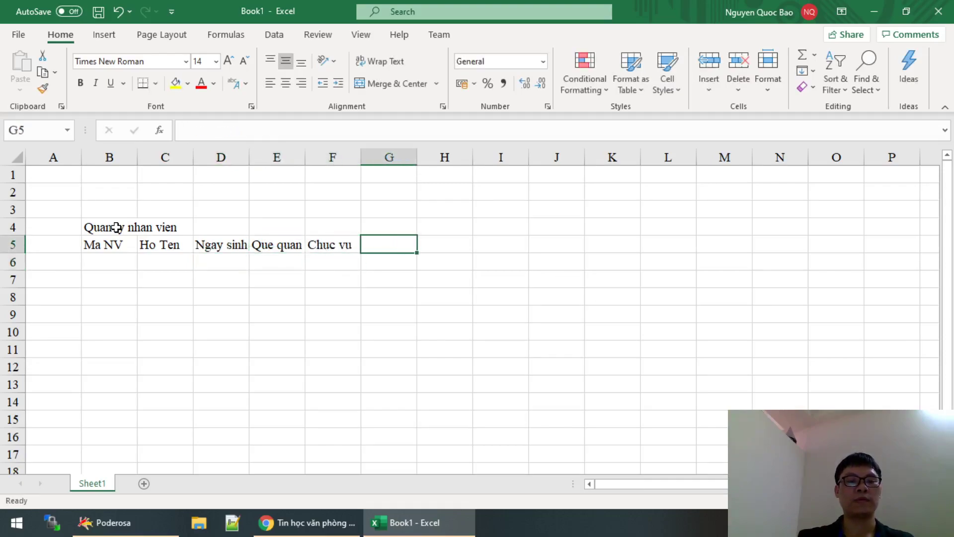
{"action": "type", "text": "Muc luong"}
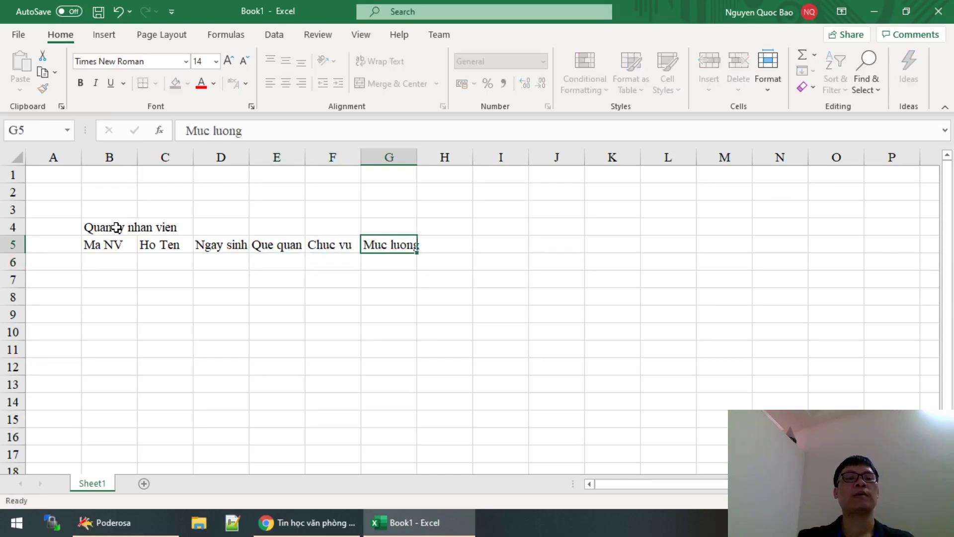
{"action": "key", "text": "Return"}
{"action": "key", "text": "Left"}
{"action": "key", "text": "Left"}
{"action": "key", "text": "Left"}
{"action": "key", "text": "Left"}
{"action": "key", "text": "Left"}
Enter A0001 and A0002 in column B and fill the ID series down.
{"action": "type", "text": "A"}
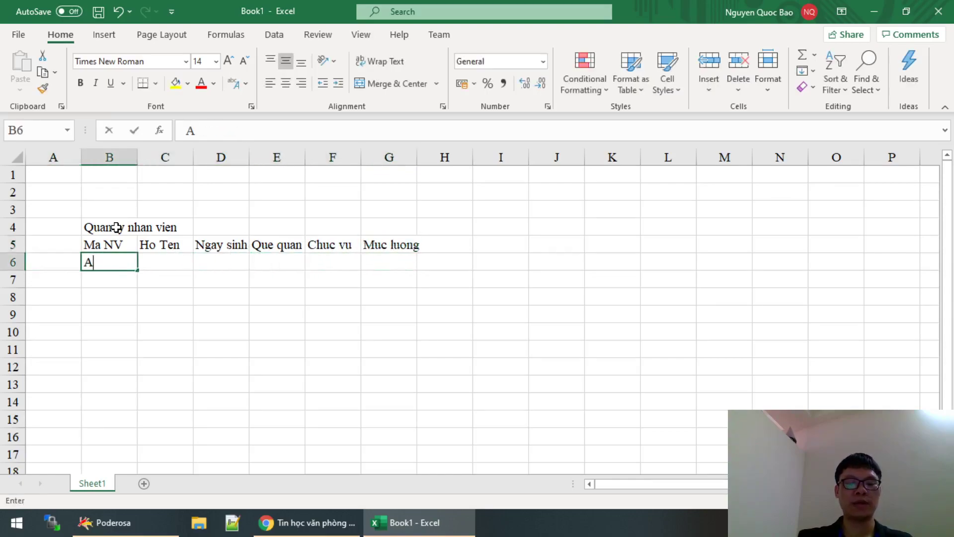
{"action": "type", "text": "0001"}
{"action": "key", "text": "Return"}
{"action": "type", "text": "A"}
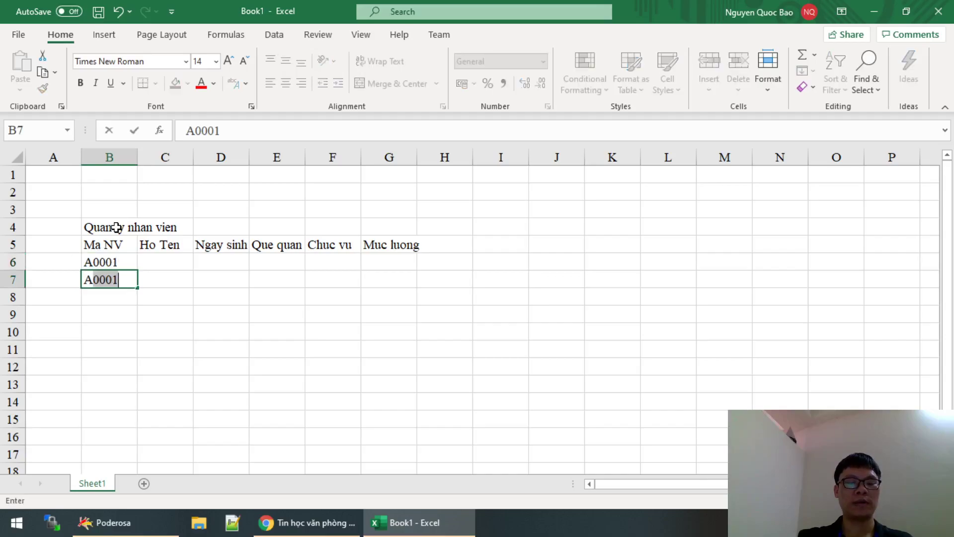
{"action": "type", "text": "0002"}
{"action": "key", "text": "Return"}
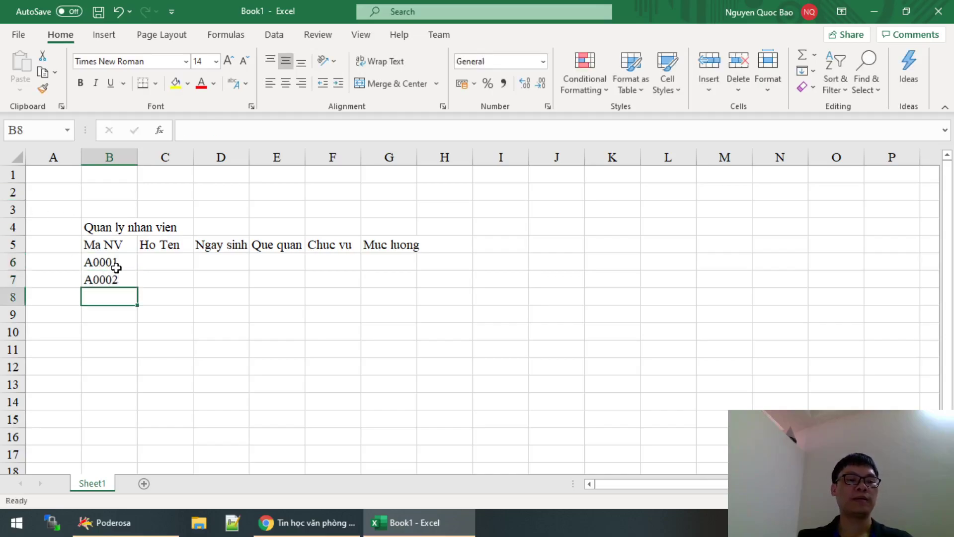
{"action": "left_click_drag", "start_coordinate": [115, 267], "coordinate": [170, 366]}
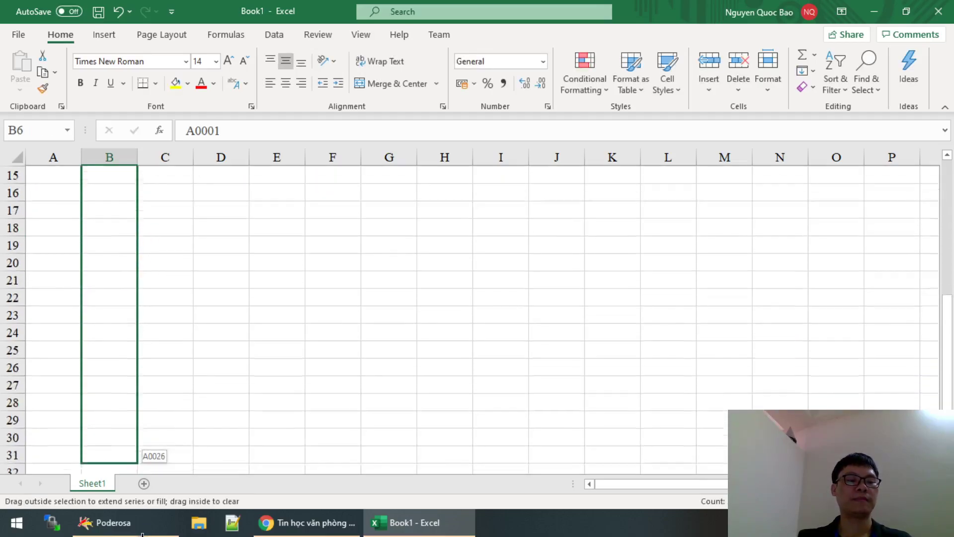
{"action": "scroll", "coordinate": [228, 337], "scroll_direction": "up", "scroll_amount": 6}
{"action": "scroll", "coordinate": [228, 337], "scroll_direction": "up", "scroll_amount": 9}
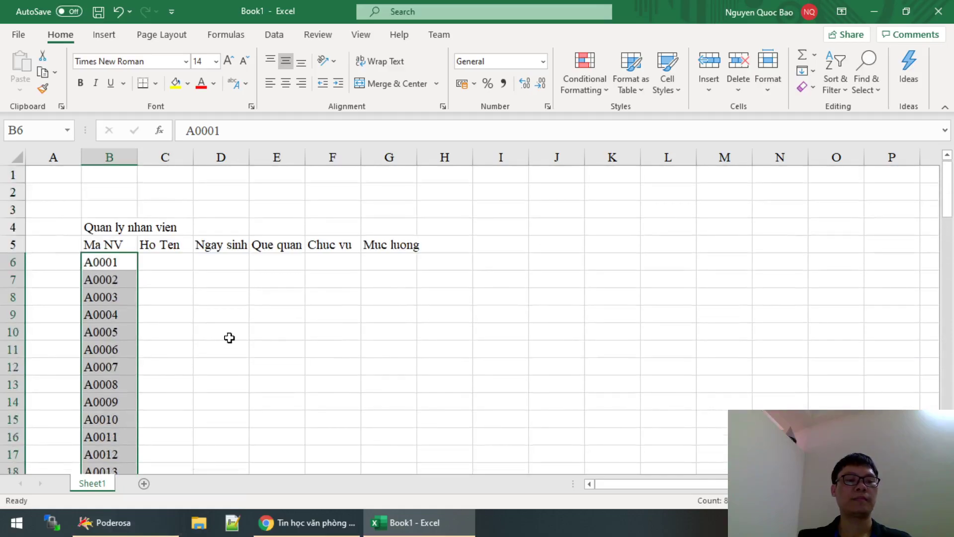
Enter A and B in C6:C7 and fill the alternating pattern down column C.
{"action": "left_click", "coordinate": [174, 261]}
{"action": "type", "text": "A"}
{"action": "key", "text": "Return"}
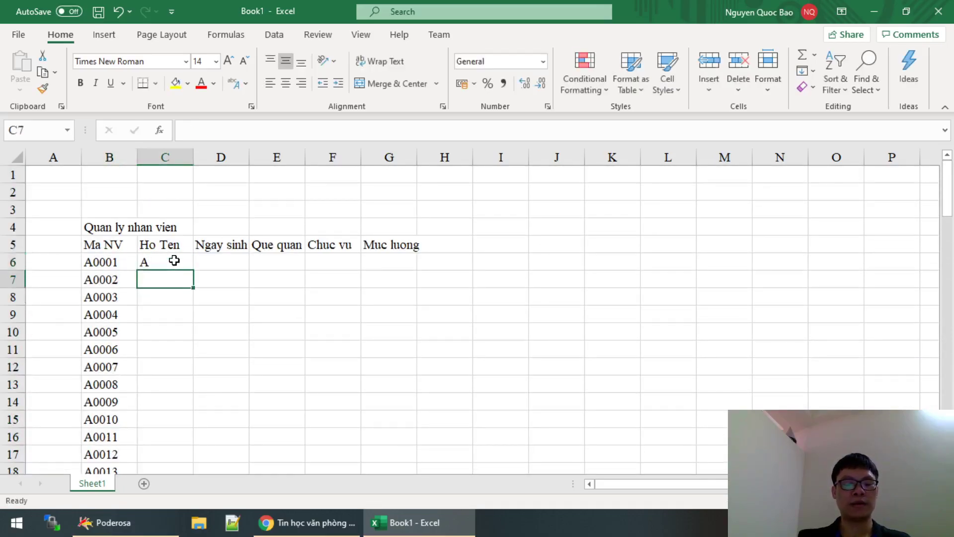
{"action": "type", "text": "B"}
{"action": "key", "text": "Return"}
{"action": "left_click_drag", "start_coordinate": [174, 260], "coordinate": [177, 281]}
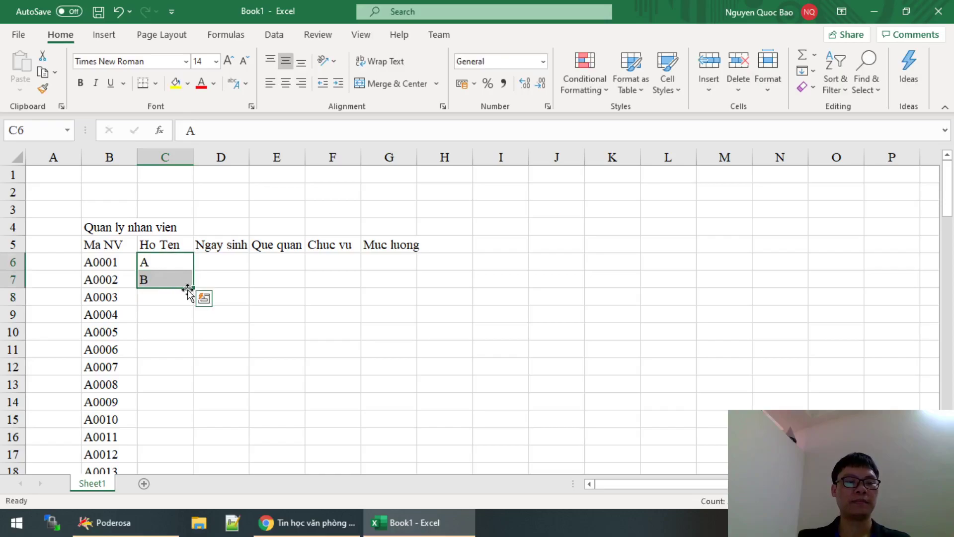
{"action": "double_click", "coordinate": [192, 289]}
Enter the birth date 20002/2/2 in D6 and fill successive dates down column D.
{"action": "left_click", "coordinate": [220, 257]}
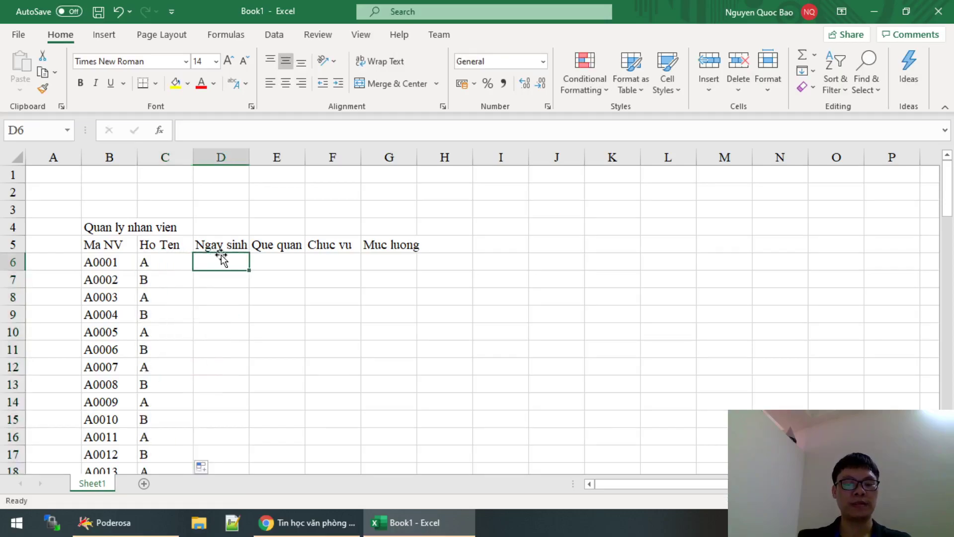
{"action": "type", "text": "2000"}
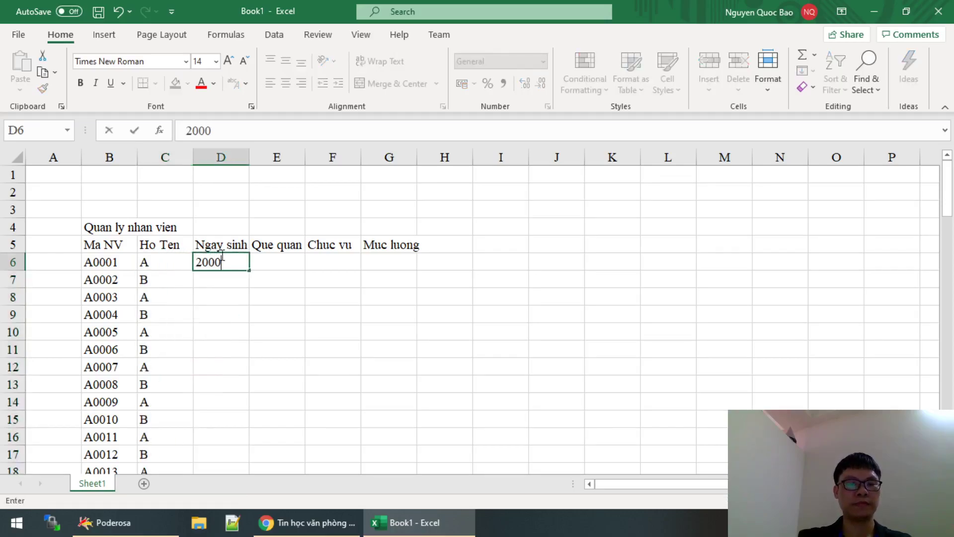
{"action": "type", "text": "2/2/2"}
{"action": "key", "text": "Return"}
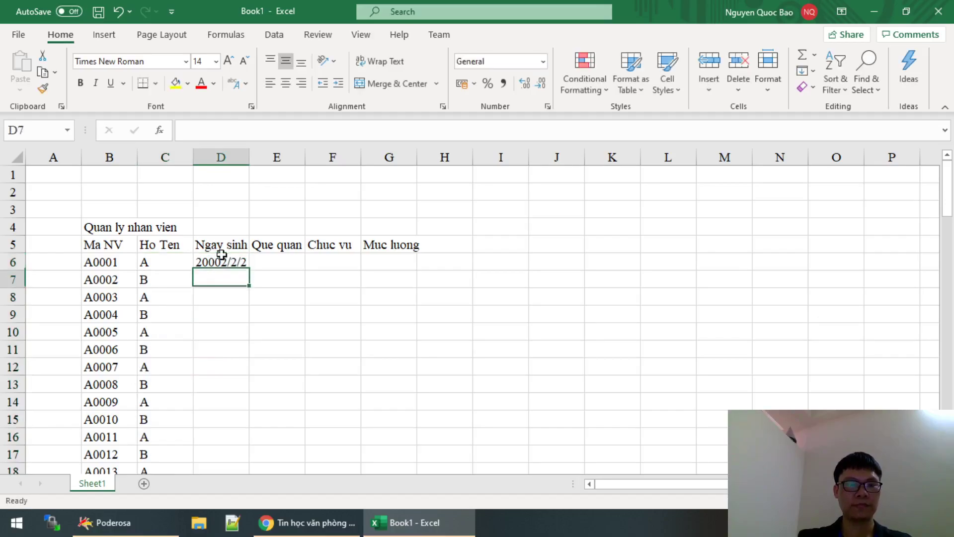
{"action": "left_click", "coordinate": [234, 260]}
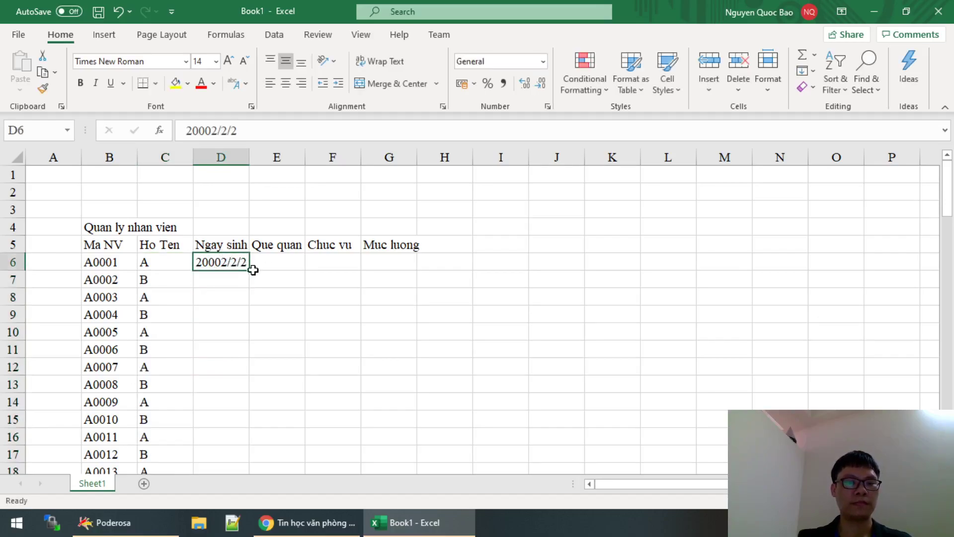
{"action": "double_click", "coordinate": [253, 269]}
{"action": "left_click", "coordinate": [284, 260]}
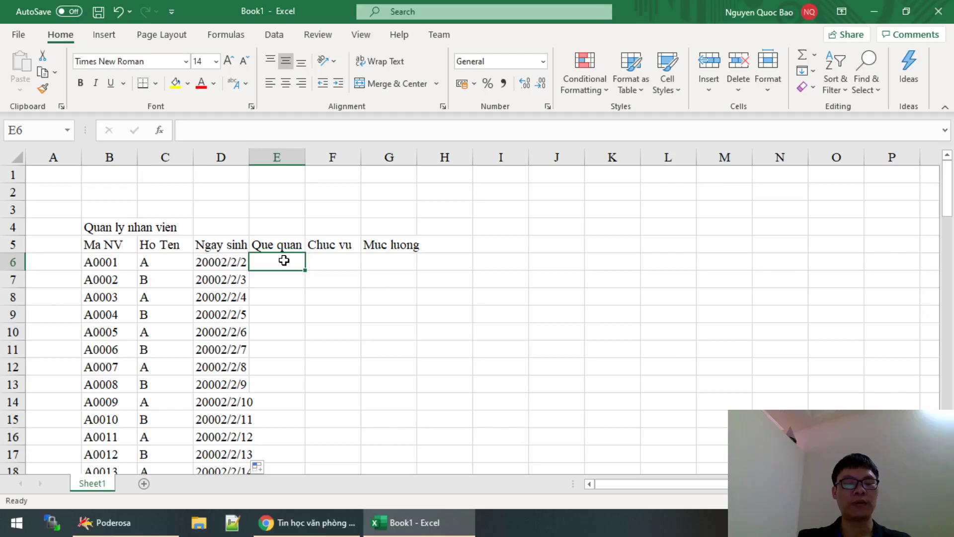
Enter Hà Nội, Ninh Bình, Hồ Chí Minh in E6:E8 and repeat them down column E.
{"action": "type", "text": "HN"}
{"action": "key", "text": "BackSpace"}
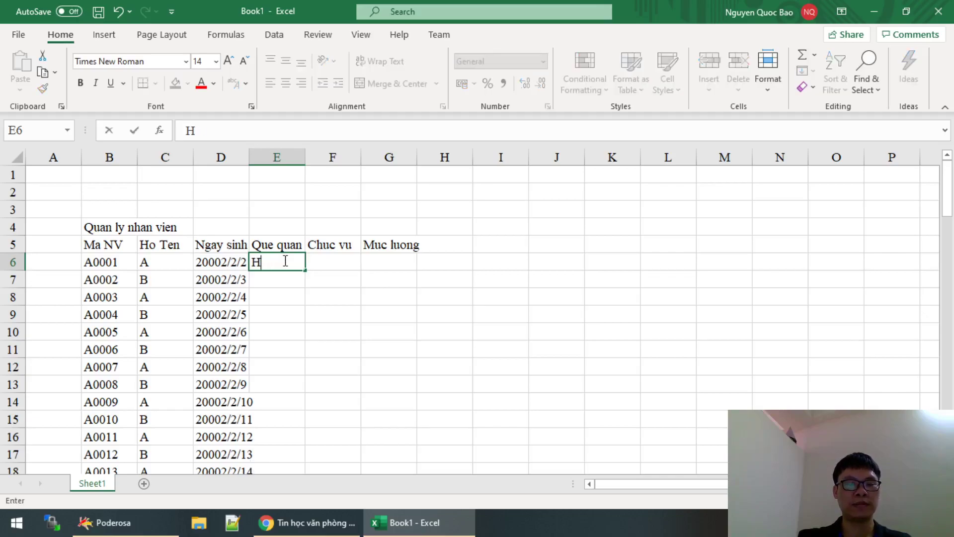
{"action": "type", "text": "No"}
{"action": "key", "text": "Return"}
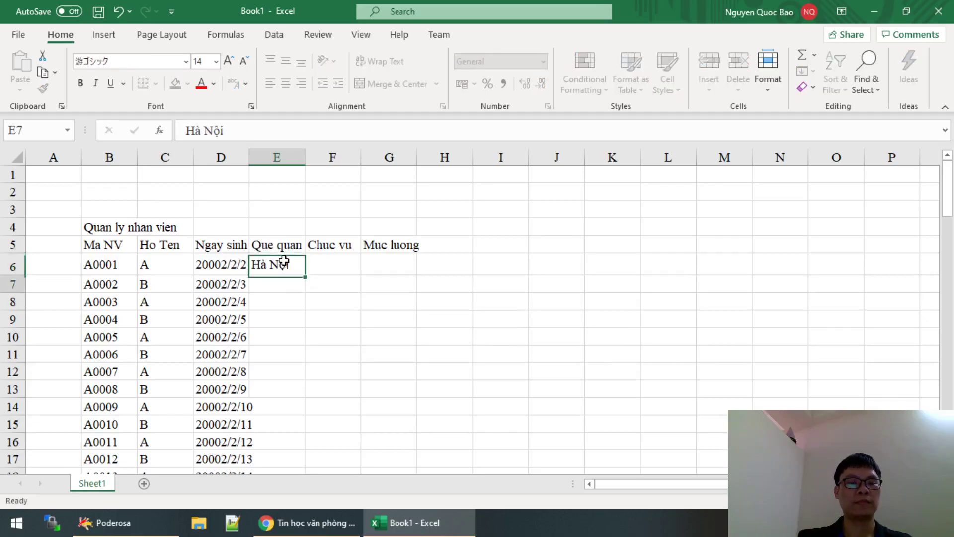
{"action": "type", "text": "Ninh Bi"}
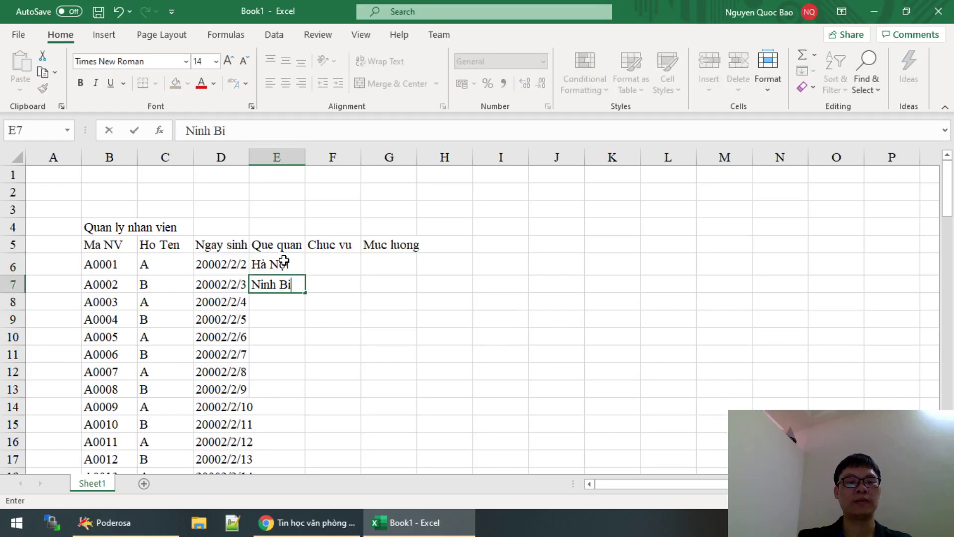
{"action": "type", "text": "nh"}
{"action": "key", "text": "Return"}
{"action": "type", "text": "H"}
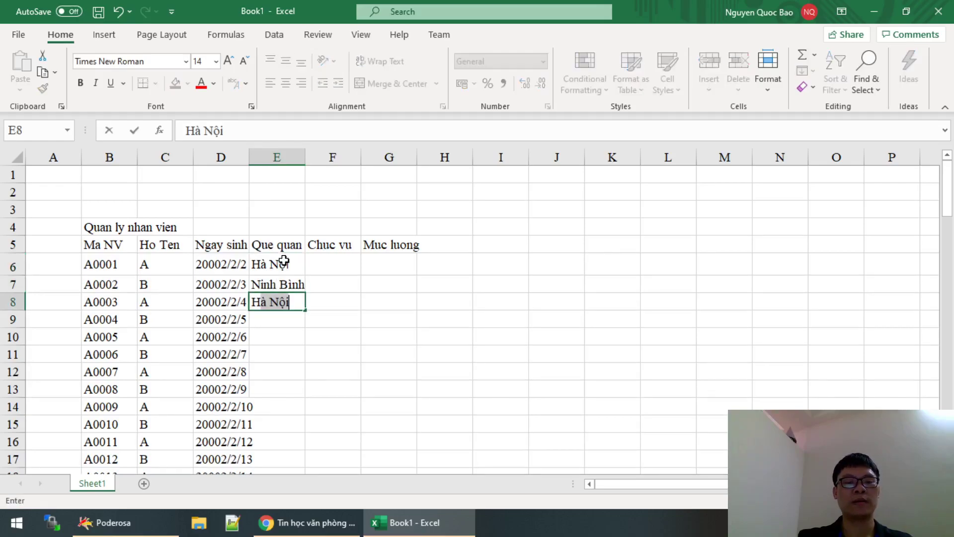
{"action": "type", "text": "ồ "}
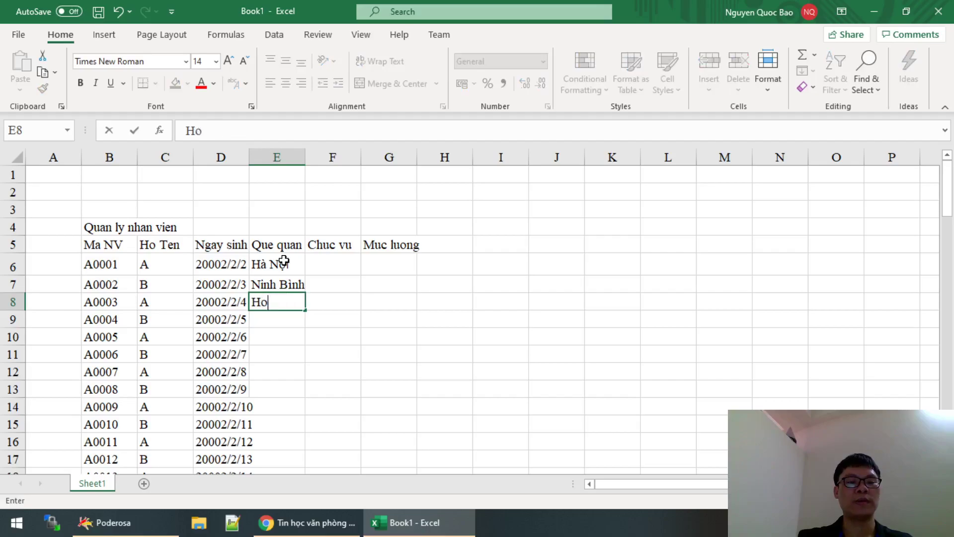
{"action": "type", "text": "Chí Minh"}
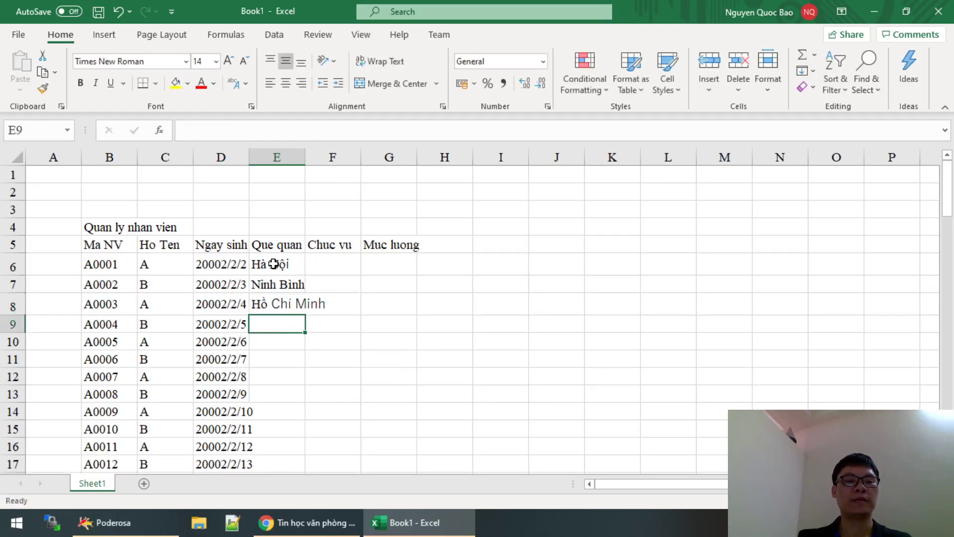
{"action": "left_click_drag", "start_coordinate": [279, 264], "coordinate": [278, 306]}
{"action": "double_click", "coordinate": [305, 314]}
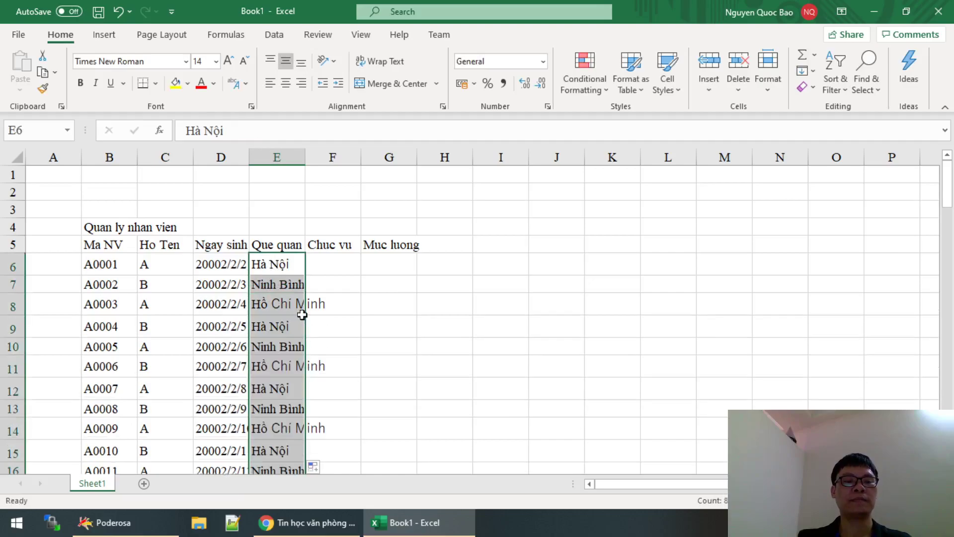
{"action": "left_click", "coordinate": [341, 273]}
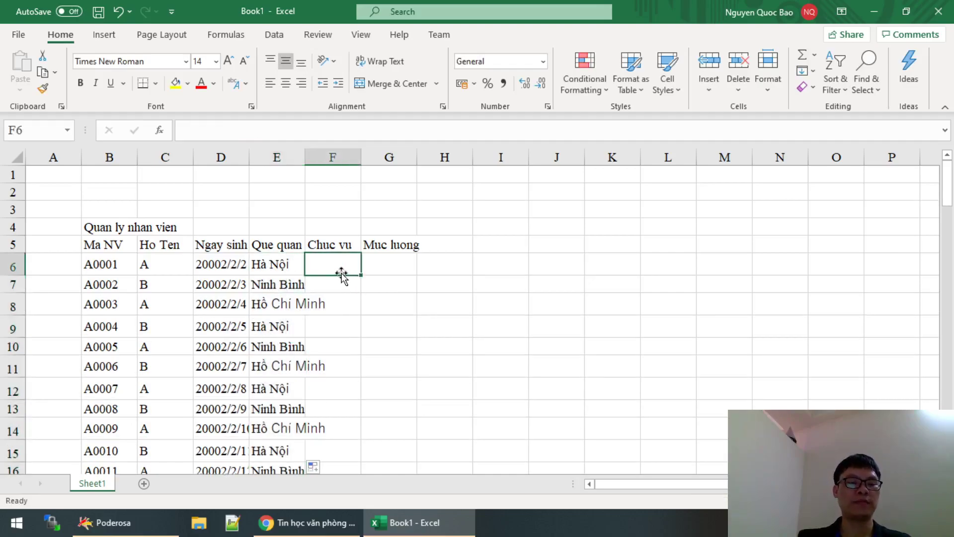
Enter Trưởng Phòng, Nhân Viên, IT, Kế Toán in column F and fill the pattern down.
{"action": "type", "text": "Trương"}
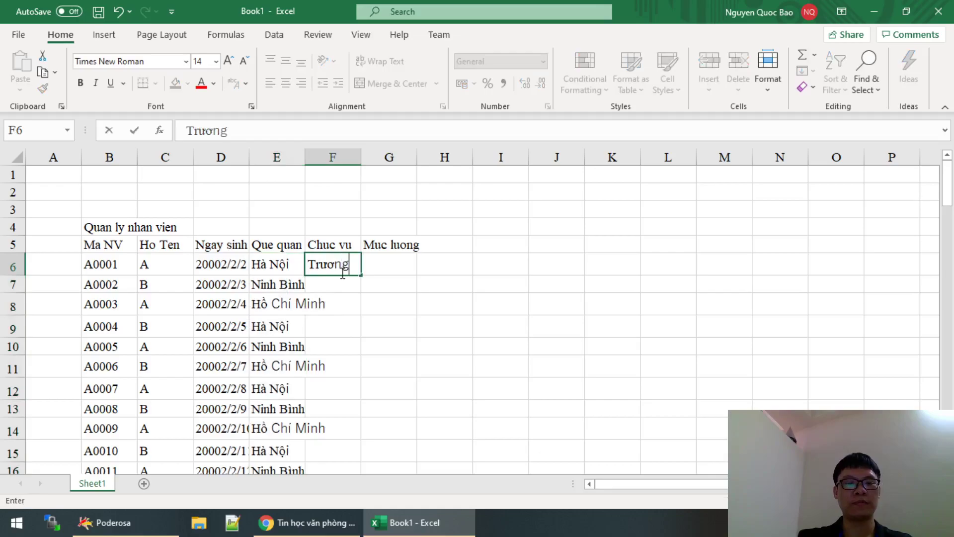
{"action": "key", "text": "BackSpace"}
{"action": "key", "text": "BackSpace"}
{"action": "key", "text": "BackSpace"}
{"action": "type", "text": "ởng Phòng"}
{"action": "key", "text": "Return"}
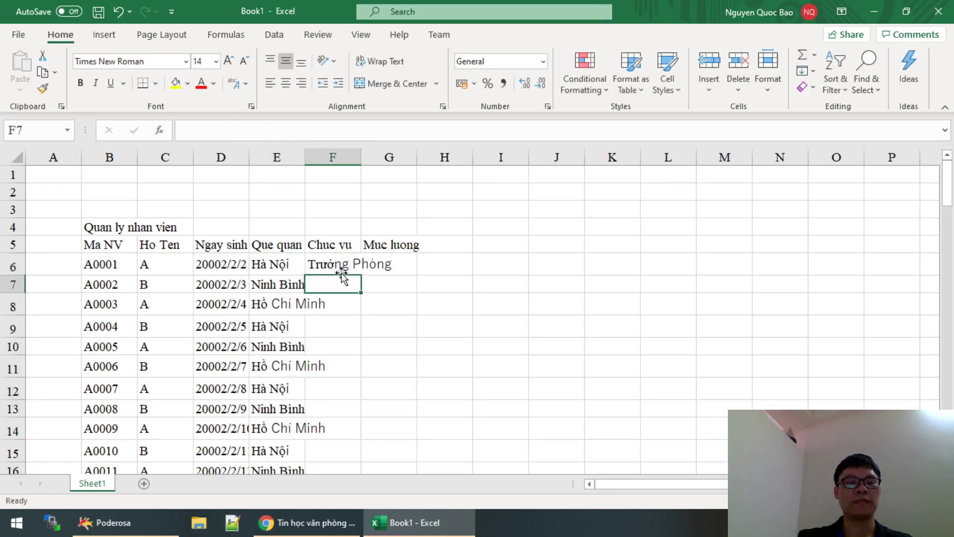
{"action": "type", "text": "Nhân Viên"}
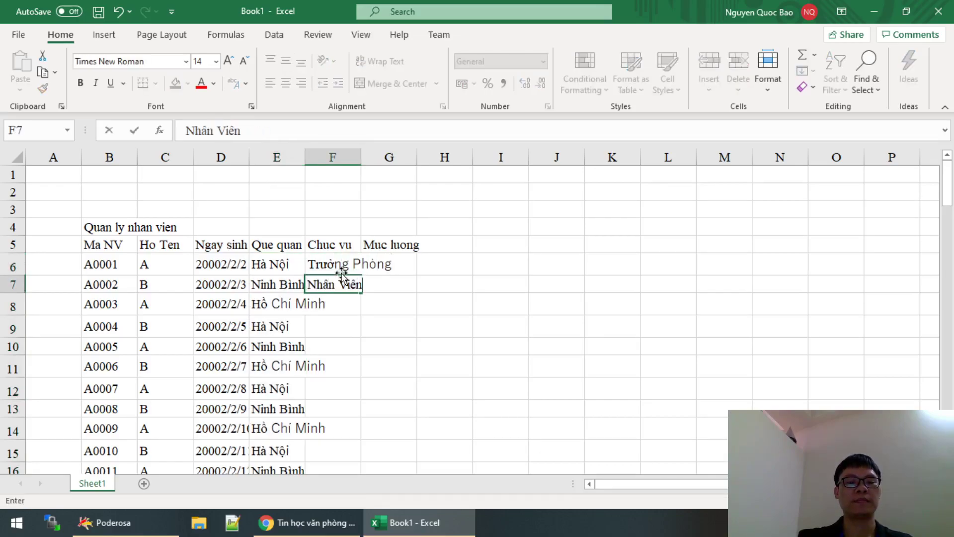
{"action": "key", "text": "Return"}
{"action": "type", "text": "IT"}
{"action": "key", "text": "Return"}
{"action": "type", "text": "Ke"}
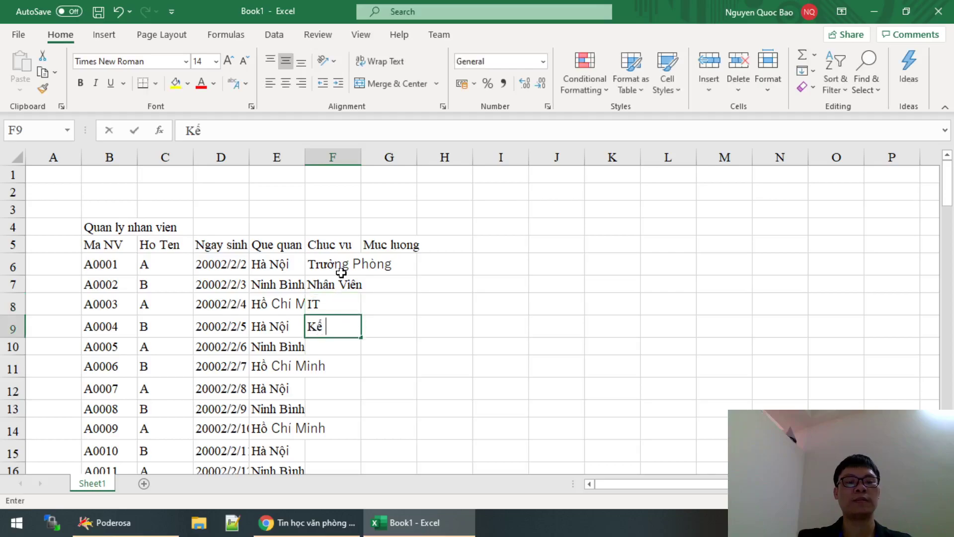
{"action": "type", "text": "Toán"}
{"action": "key", "text": "Return"}
{"action": "right_click", "coordinate": [341, 273]}
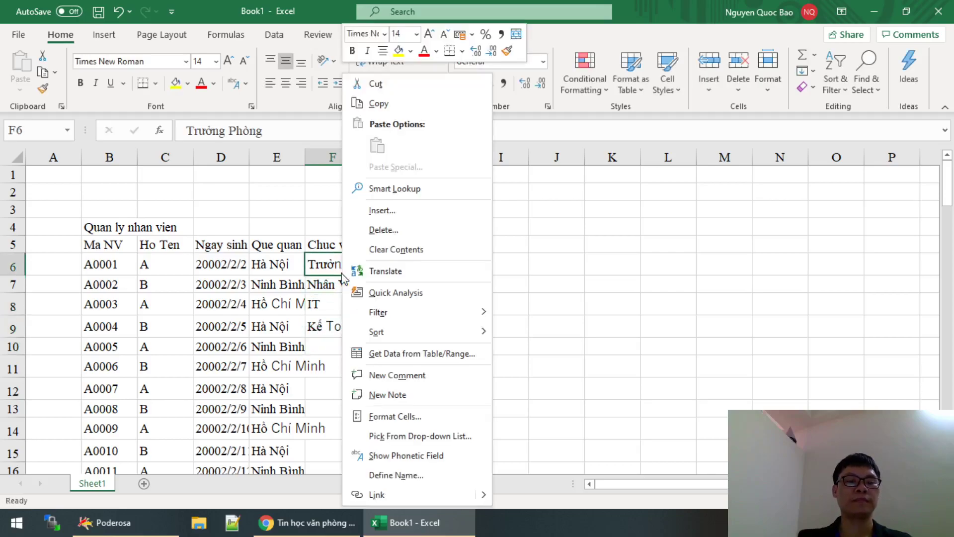
{"action": "mouse_move", "coordinate": [325, 264]}
{"action": "left_mouse_down"}
{"action": "mouse_move", "coordinate": [324, 344]}
{"action": "mouse_move", "coordinate": [356, 348]}
{"action": "left_mouse_up"}
{"action": "double_click", "coordinate": [361, 354]}
Enter the salary 20000000 in cell G6.
{"action": "left_click", "coordinate": [400, 268]}
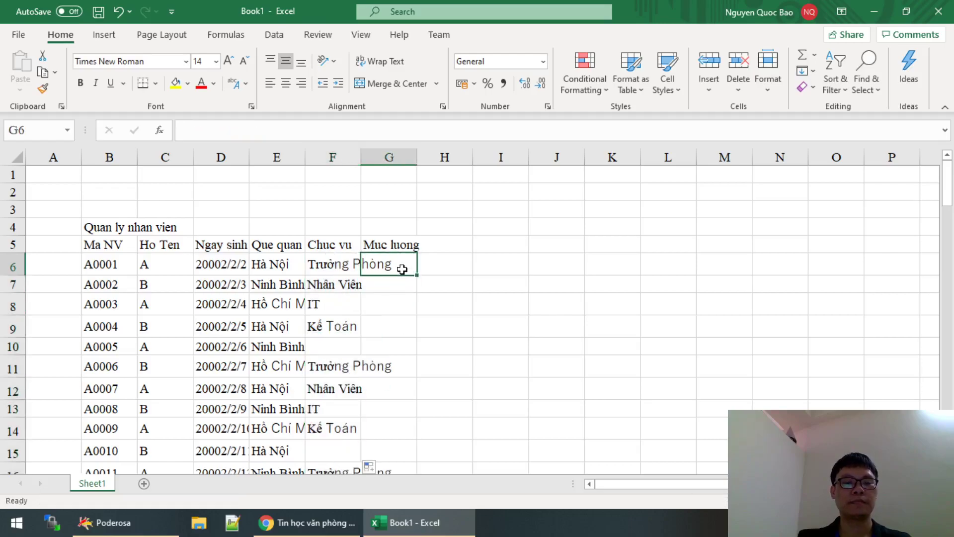
{"action": "type", "text": "2000000"}
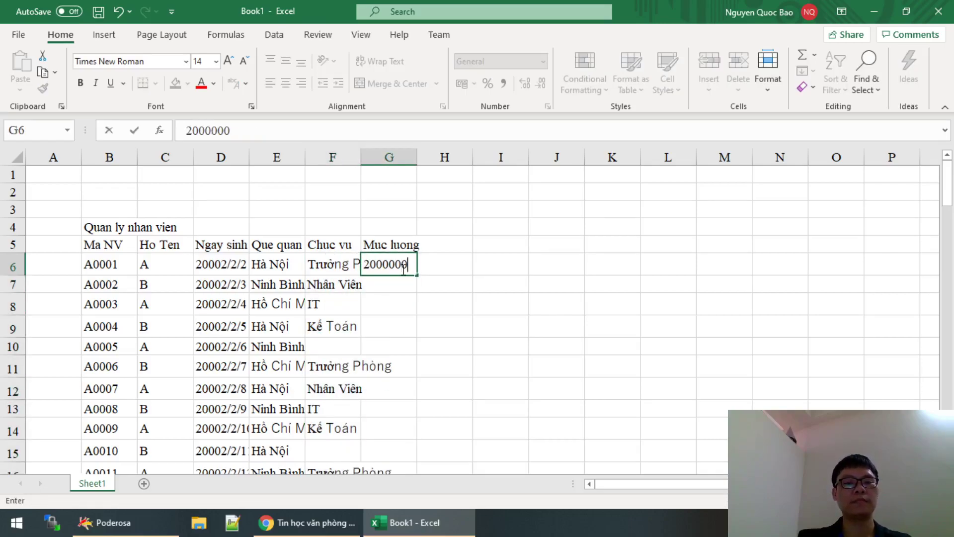
{"action": "type", "text": "0"}
{"action": "key", "text": "Return"}
{"action": "left_click", "coordinate": [402, 269]}
{"action": "left_click", "coordinate": [420, 276]}
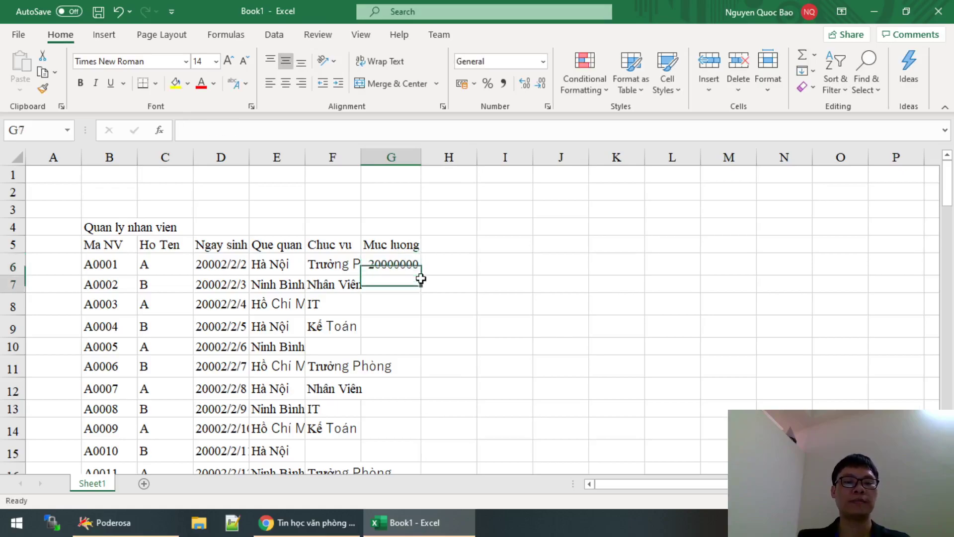
{"action": "left_click", "coordinate": [413, 266]}
Fill 20000000 down column G, then merge, left-align and bold the title across B4:G4.
{"action": "double_click", "coordinate": [421, 274]}
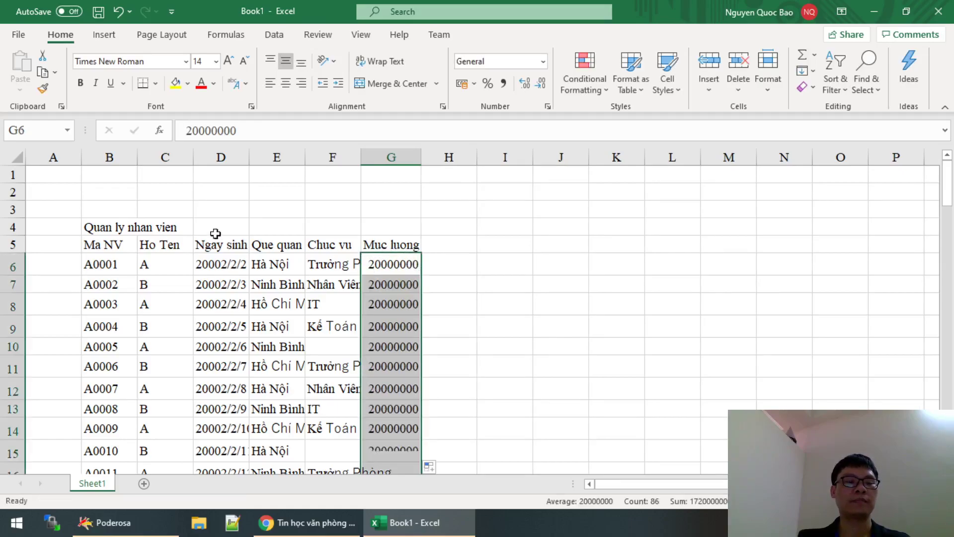
{"action": "left_click_drag", "start_coordinate": [104, 229], "coordinate": [397, 227]}
{"action": "left_click", "coordinate": [384, 83]}
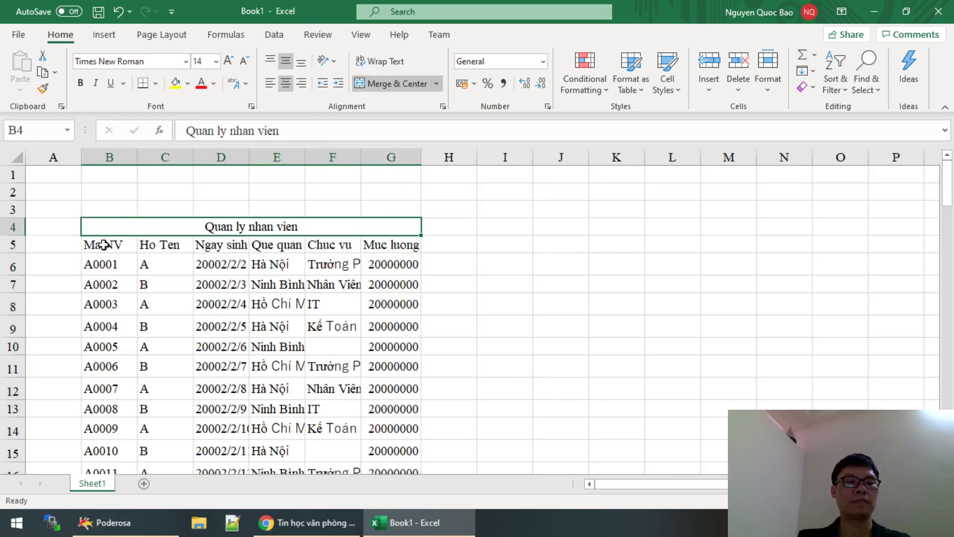
{"action": "left_click", "coordinate": [270, 86]}
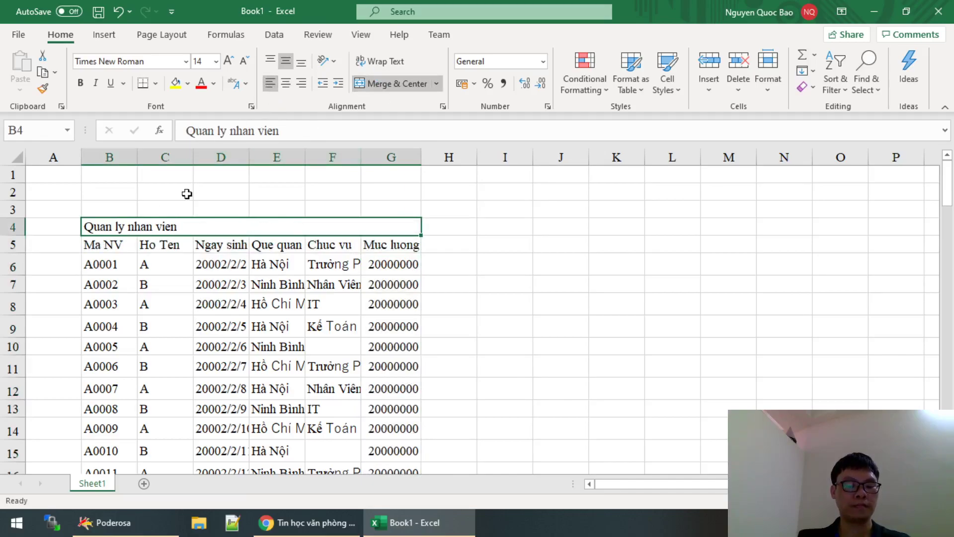
{"action": "key", "text": "ctrl+b"}
Apply All Borders to the whole employee table from B5 to G91.
{"action": "left_click", "coordinate": [99, 248]}
{"action": "scroll", "coordinate": [298, 348], "scroll_direction": "down", "scroll_amount": 8}
{"action": "scroll", "coordinate": [348, 377], "scroll_direction": "down", "scroll_amount": 6}
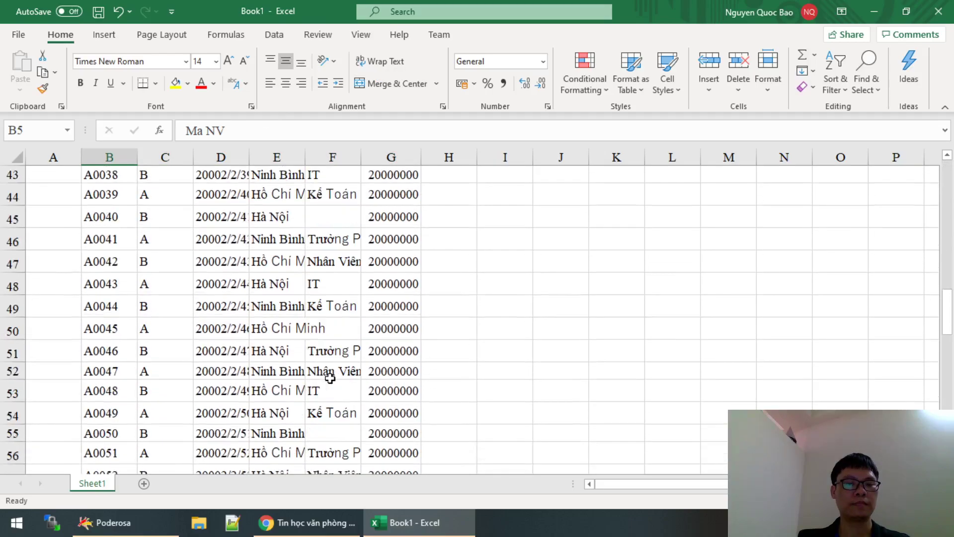
{"action": "scroll", "coordinate": [348, 378], "scroll_direction": "down", "scroll_amount": 6}
{"action": "scroll", "coordinate": [356, 376], "scroll_direction": "down", "scroll_amount": 8}
{"action": "left_click", "coordinate": [403, 301], "text": "shift"}
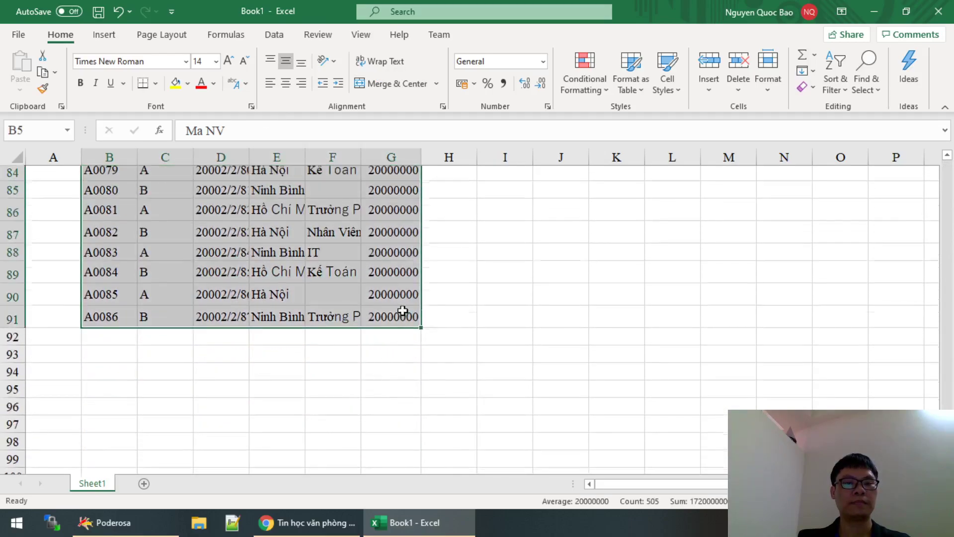
{"action": "scroll", "coordinate": [403, 308], "scroll_direction": "up", "scroll_amount": 13}
{"action": "scroll", "coordinate": [404, 308], "scroll_direction": "up", "scroll_amount": 4}
{"action": "left_click", "coordinate": [155, 84]}
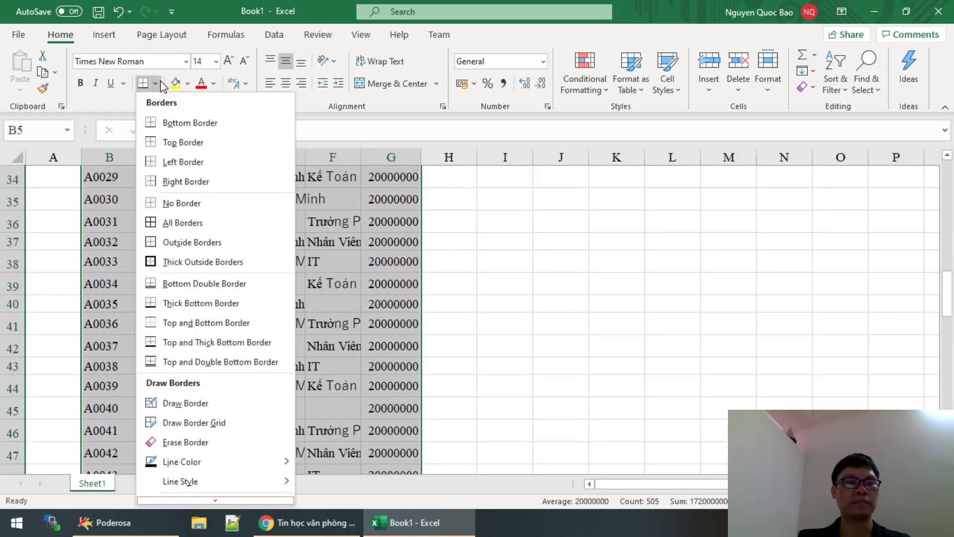
{"action": "left_click", "coordinate": [175, 221]}
{"action": "scroll", "coordinate": [175, 198], "scroll_direction": "up", "scroll_amount": 11}
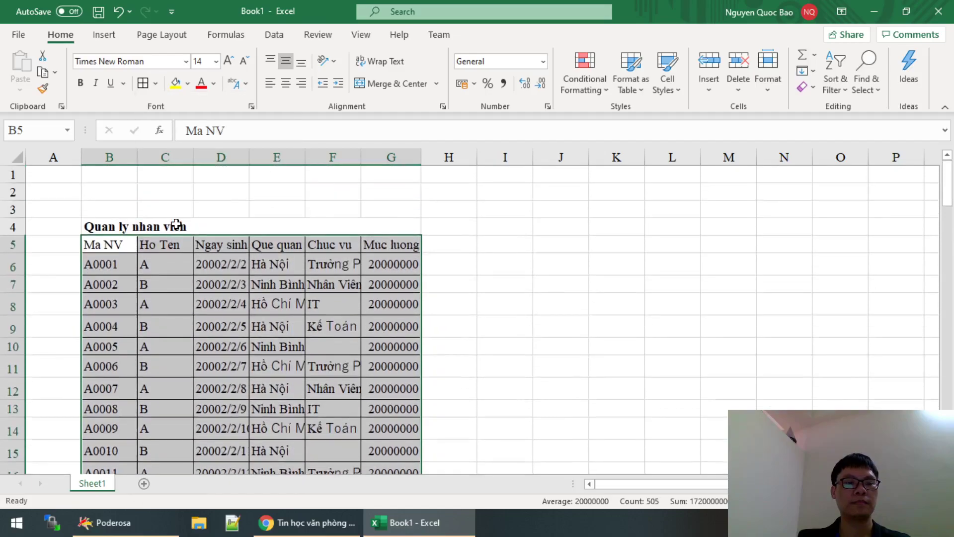
Widen columns B to G so every entry displays in full.
{"action": "double_click", "coordinate": [196, 150]}
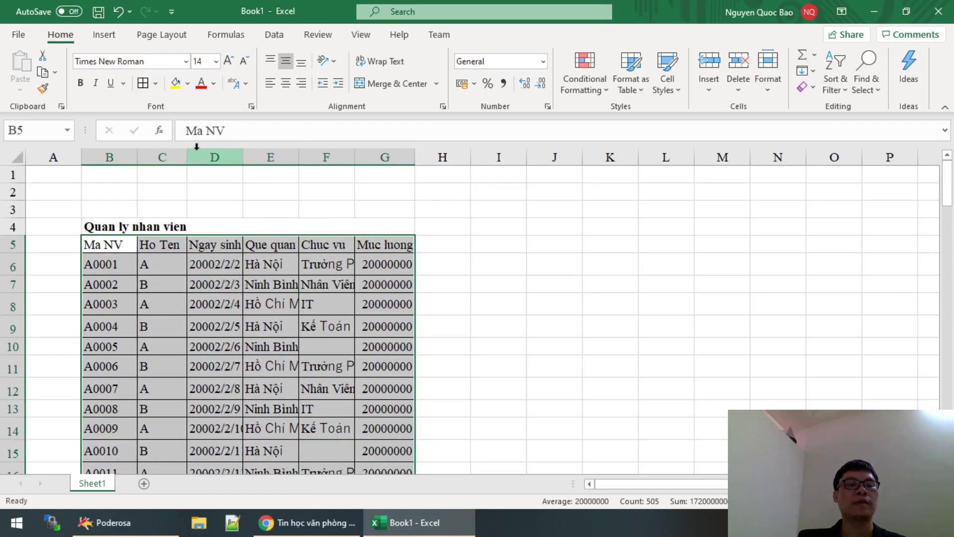
{"action": "left_click_drag", "start_coordinate": [188, 149], "coordinate": [233, 149]}
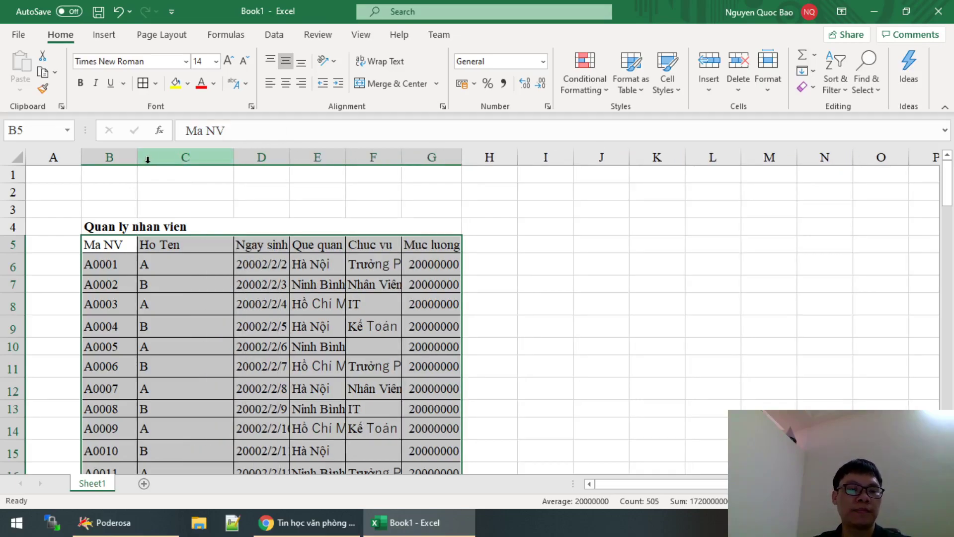
{"action": "left_click_drag", "start_coordinate": [138, 158], "coordinate": [447, 157]}
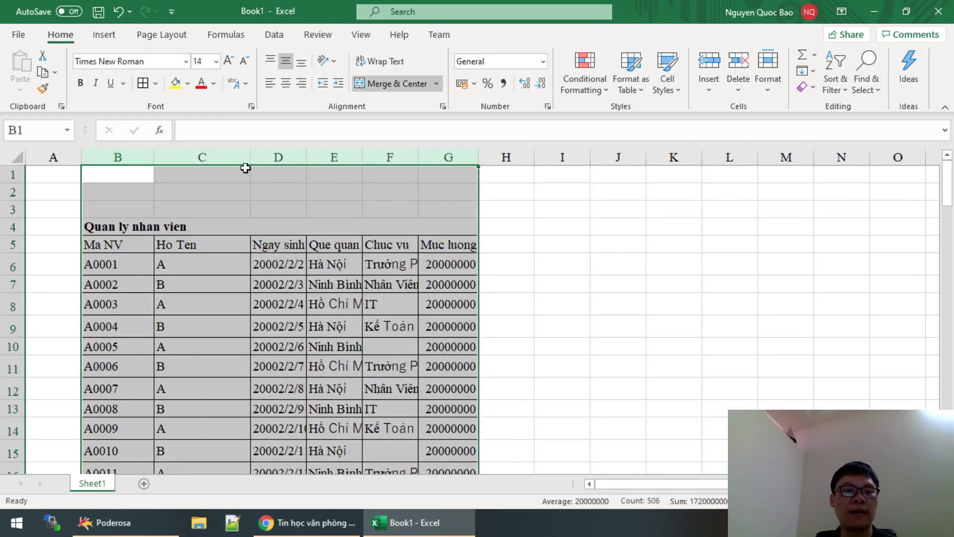
{"action": "left_click_drag", "start_coordinate": [253, 157], "coordinate": [272, 157]}
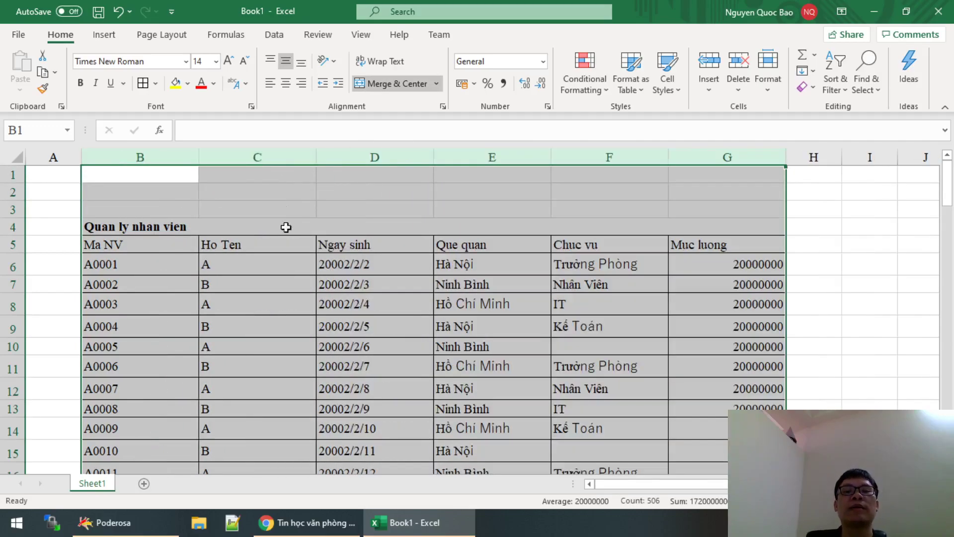
{"action": "left_click", "coordinate": [289, 249]}
{"action": "scroll", "coordinate": [309, 351], "scroll_direction": "down", "scroll_amount": 8}
{"action": "scroll", "coordinate": [312, 352], "scroll_direction": "down", "scroll_amount": 17}
{"action": "scroll", "coordinate": [313, 352], "scroll_direction": "down", "scroll_amount": 7}
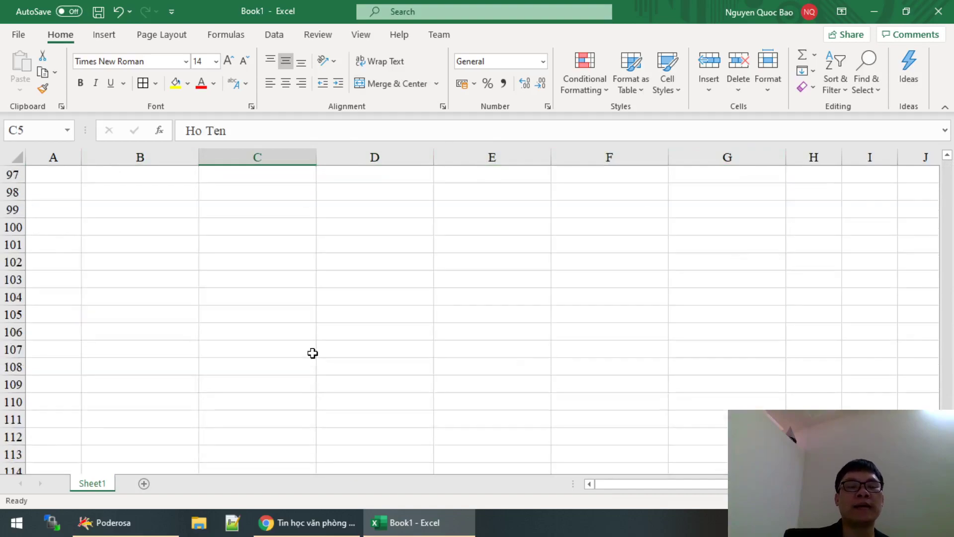
{"action": "scroll", "coordinate": [312, 353], "scroll_direction": "up", "scroll_amount": 5}
{"action": "scroll", "coordinate": [312, 353], "scroll_direction": "up", "scroll_amount": 5}
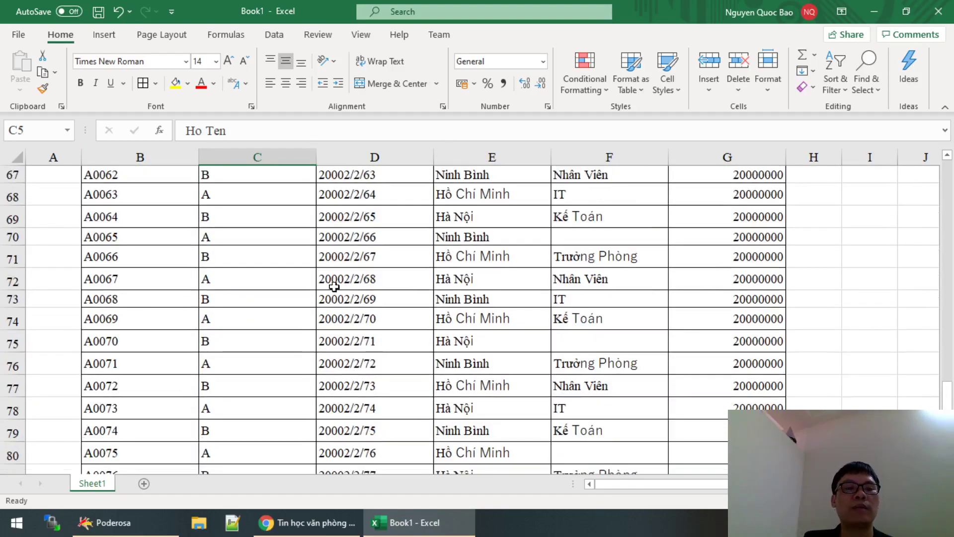
{"action": "scroll", "coordinate": [334, 287], "scroll_direction": "up", "scroll_amount": 12}
{"action": "scroll", "coordinate": [334, 287], "scroll_direction": "up", "scroll_amount": 8}
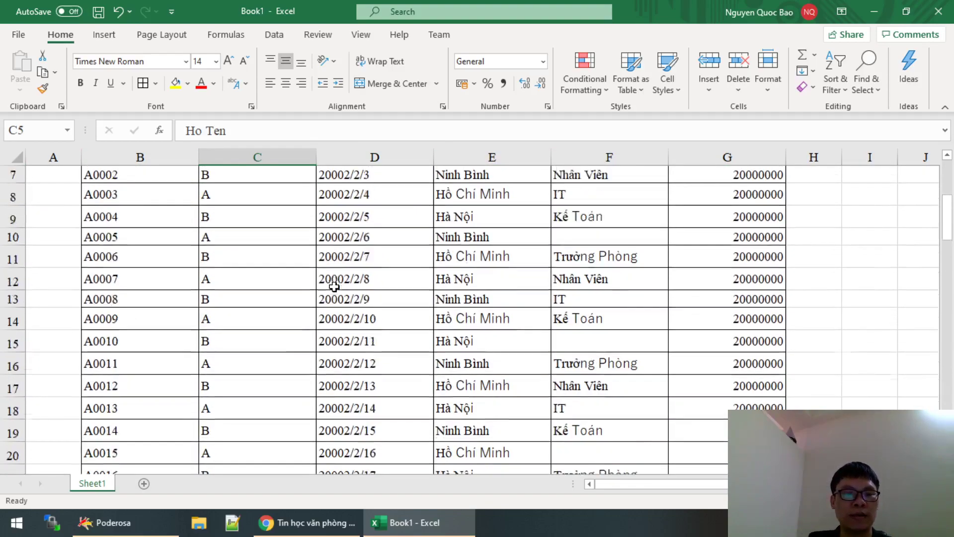
{"action": "scroll", "coordinate": [333, 286], "scroll_direction": "up", "scroll_amount": 2}
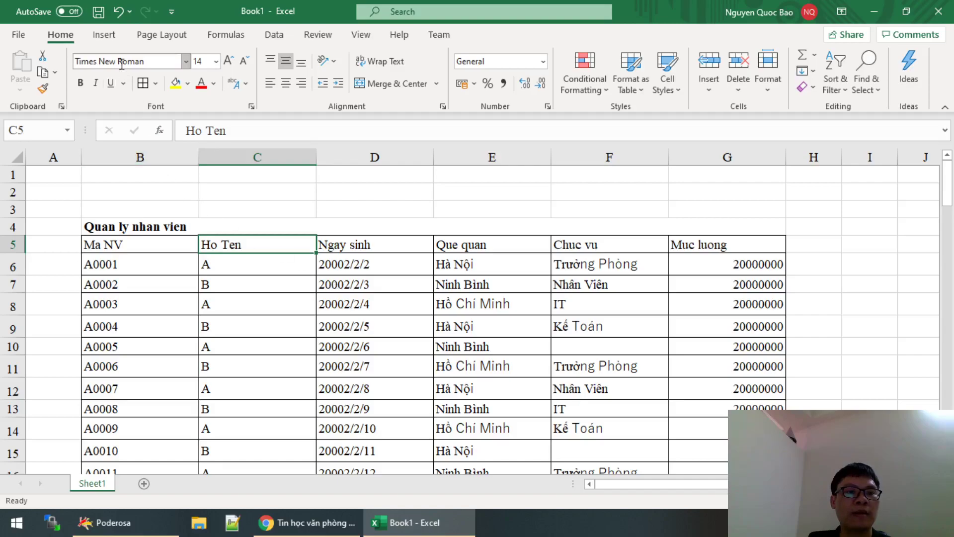
{"action": "left_click", "coordinate": [176, 47]}
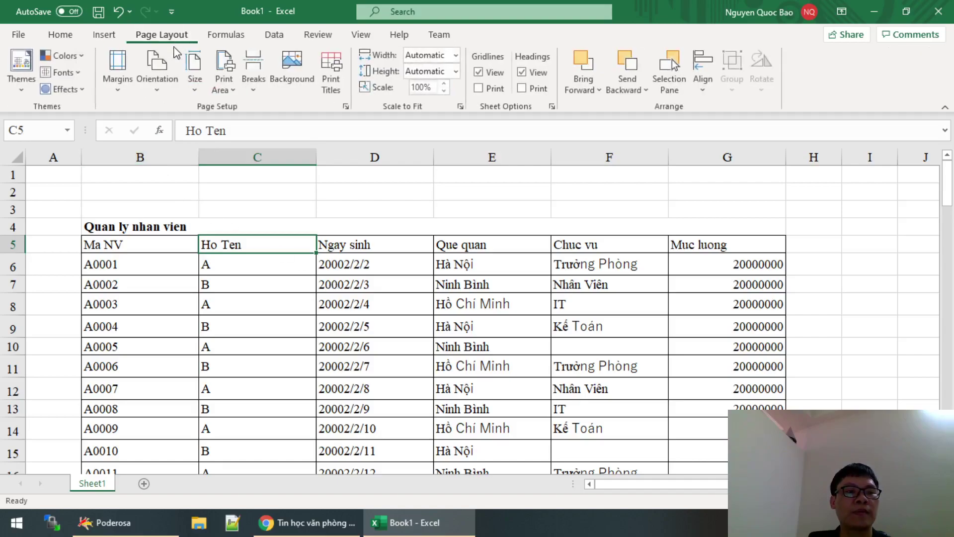
Set custom top, bottom, left and right margins to 1 cm and check the print preview.
{"action": "left_click", "coordinate": [125, 92]}
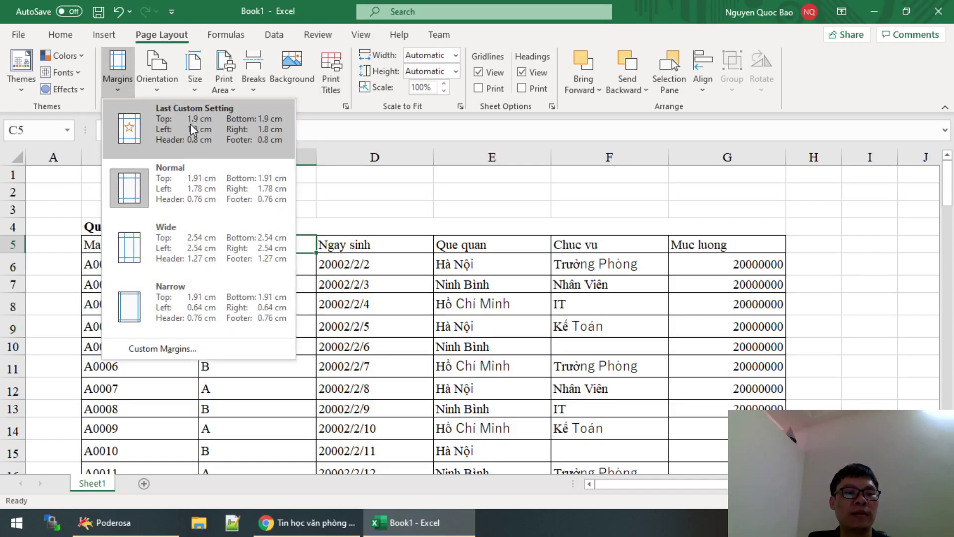
{"action": "left_click", "coordinate": [165, 350]}
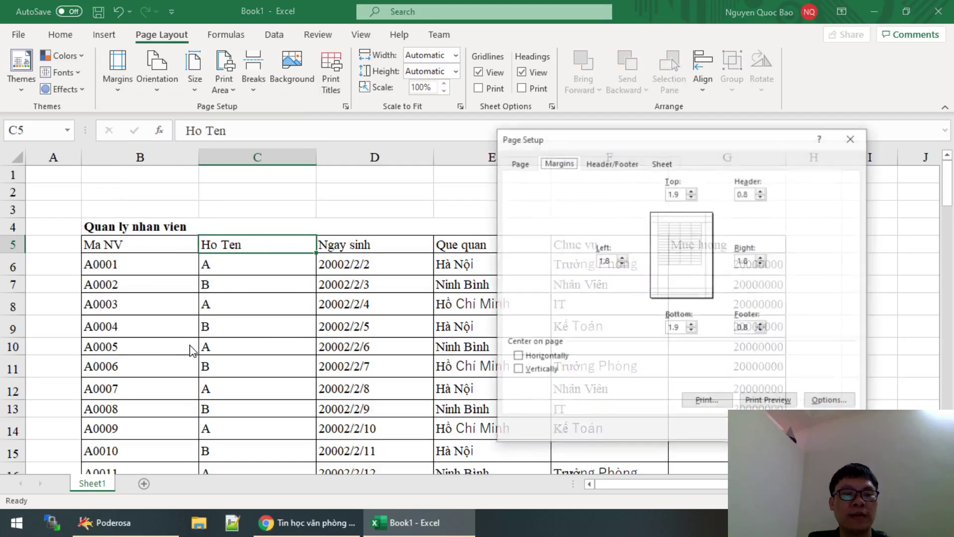
{"action": "left_click_drag", "start_coordinate": [675, 144], "coordinate": [468, 141]}
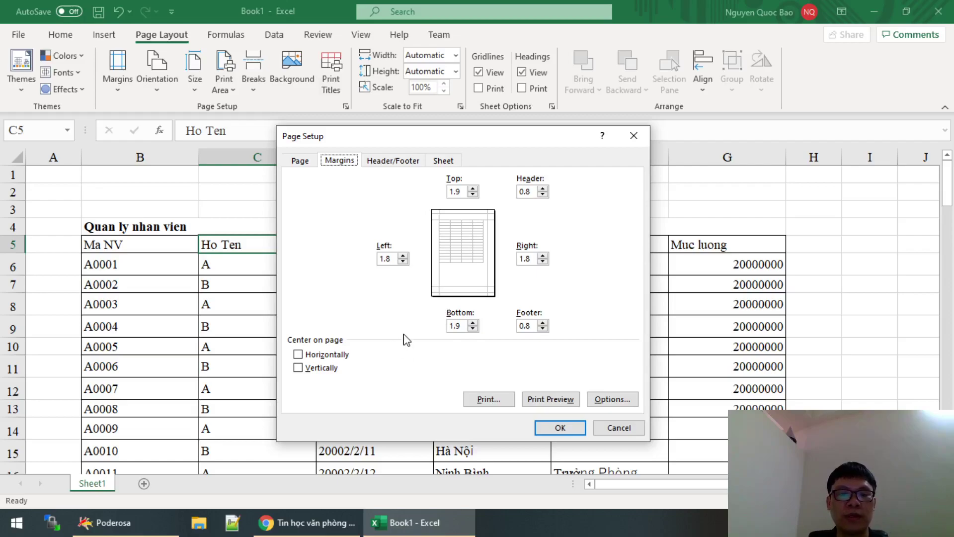
{"action": "left_click", "coordinate": [403, 262]}
{"action": "type", "text": "0"}
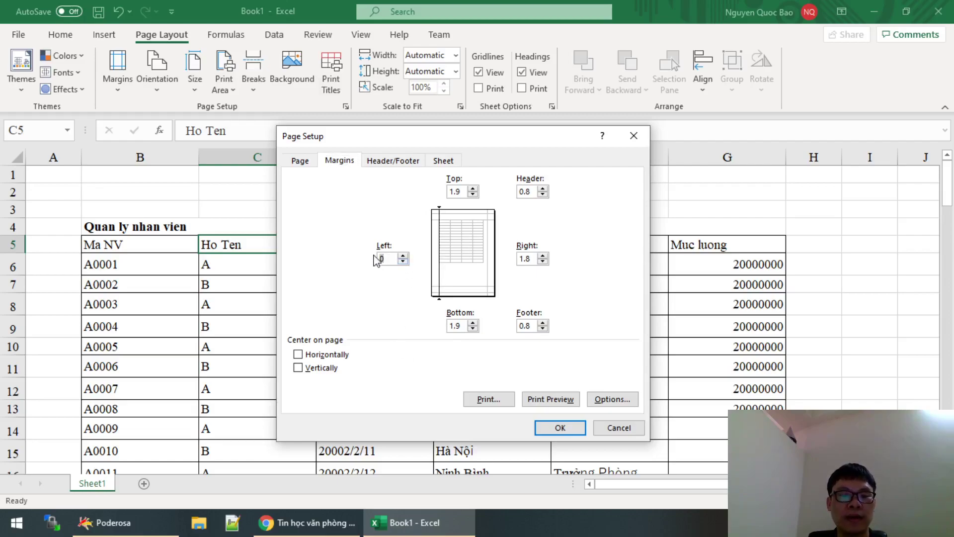
{"action": "type", "text": "1"}
{"action": "double_click", "coordinate": [455, 191]}
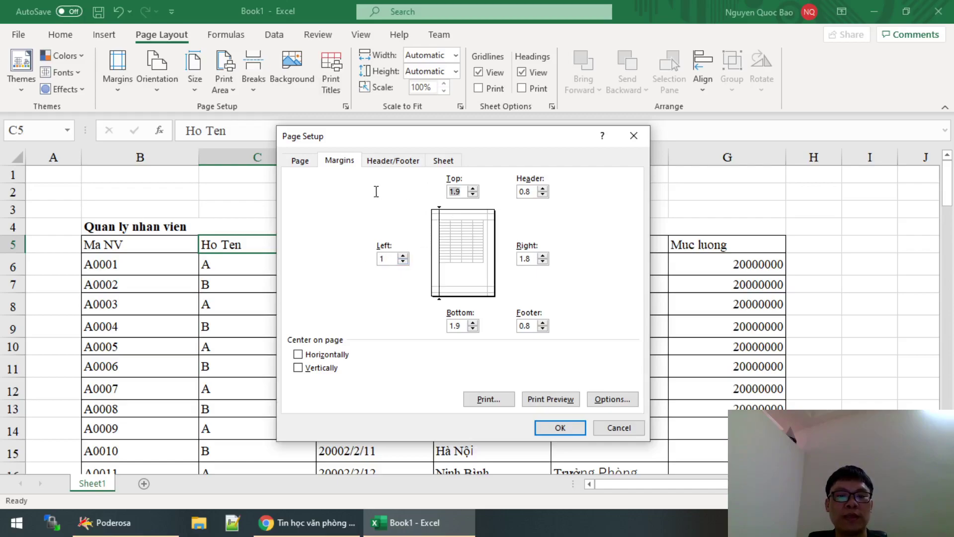
{"action": "type", "text": "1"}
{"action": "double_click", "coordinate": [455, 325]}
{"action": "type", "text": "1"}
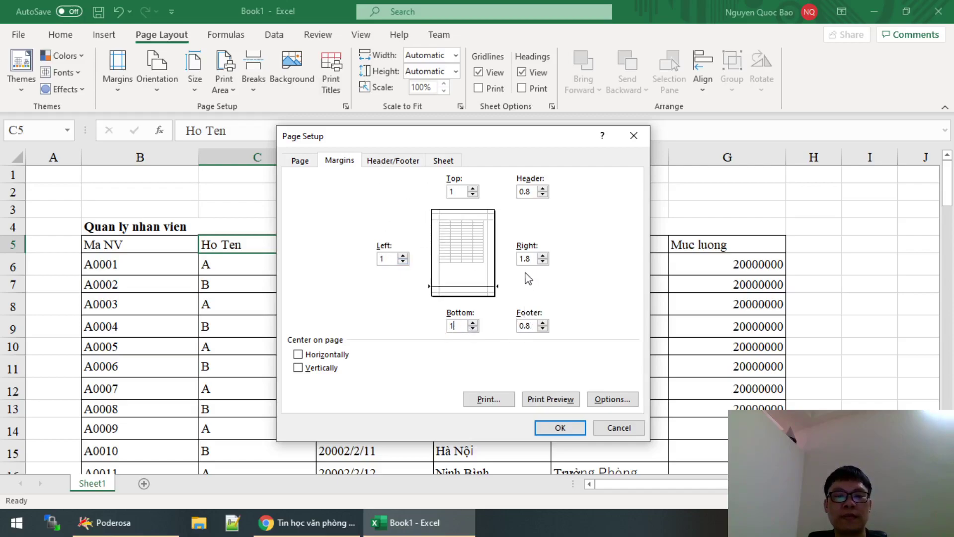
{"action": "double_click", "coordinate": [525, 259]}
{"action": "type", "text": "1"}
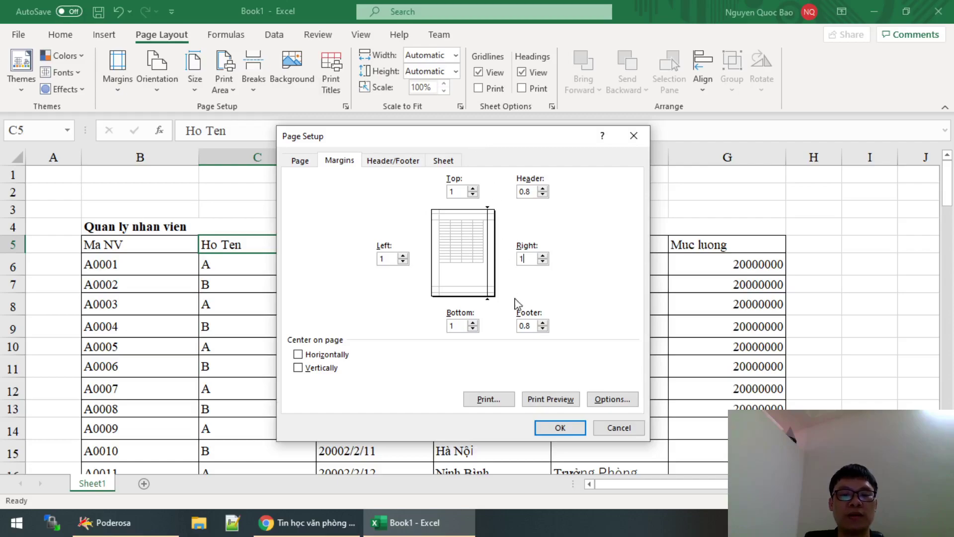
{"action": "left_click", "coordinate": [548, 404]}
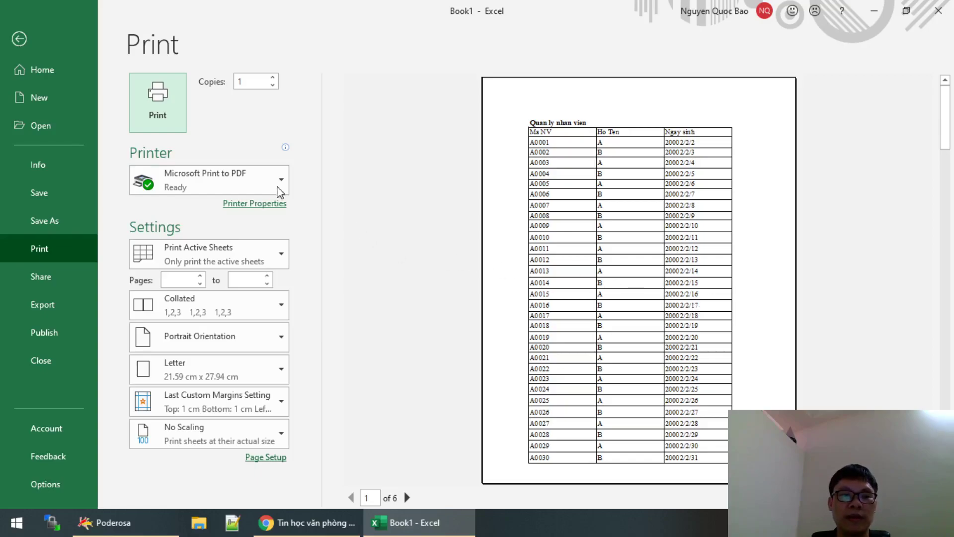
{"action": "left_click", "coordinate": [23, 46]}
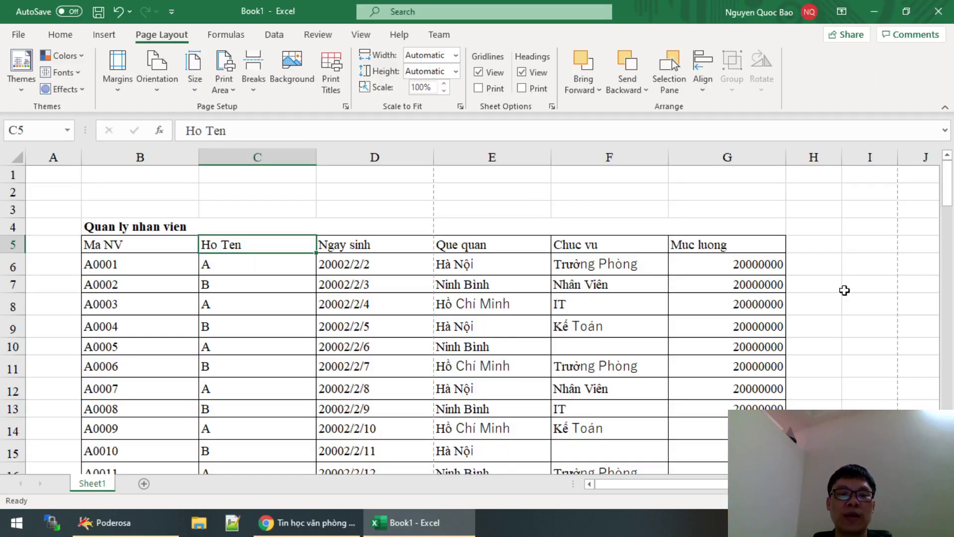
Switch the page orientation to Landscape and scroll through the sheet to check the page breaks.
{"action": "scroll", "coordinate": [528, 270], "scroll_direction": "down", "scroll_amount": 5}
{"action": "scroll", "coordinate": [528, 271], "scroll_direction": "down", "scroll_amount": 6}
{"action": "scroll", "coordinate": [528, 270], "scroll_direction": "up", "scroll_amount": 6}
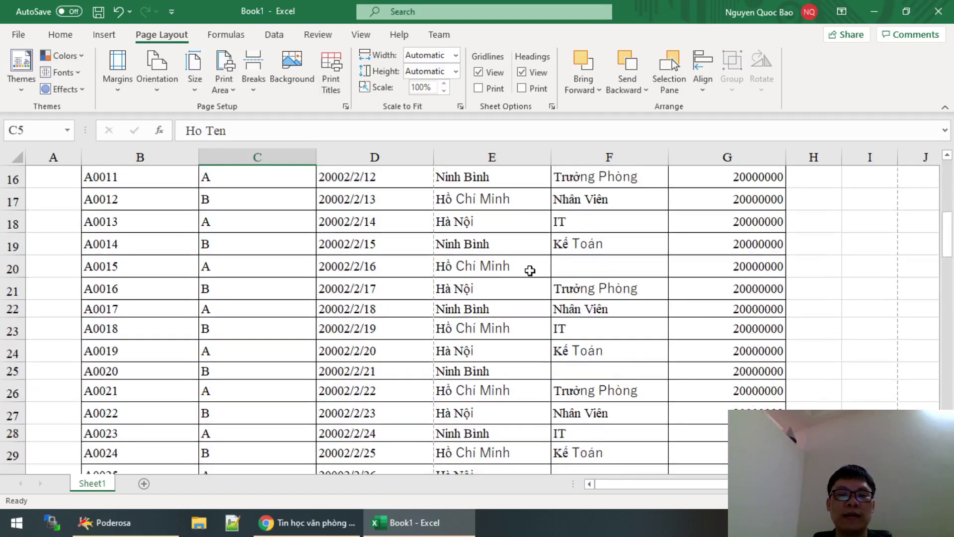
{"action": "scroll", "coordinate": [530, 270], "scroll_direction": "up", "scroll_amount": 5}
{"action": "left_click", "coordinate": [144, 87]}
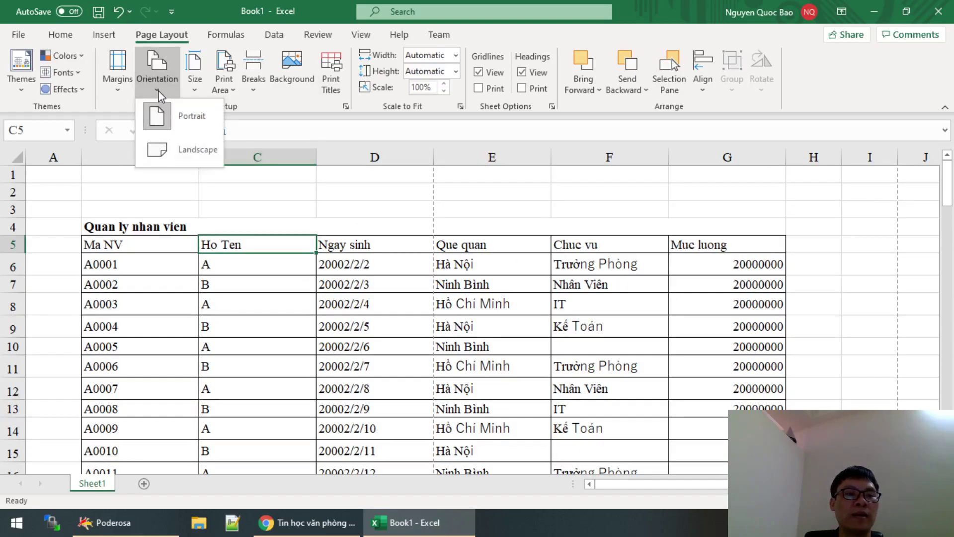
{"action": "left_click", "coordinate": [178, 153]}
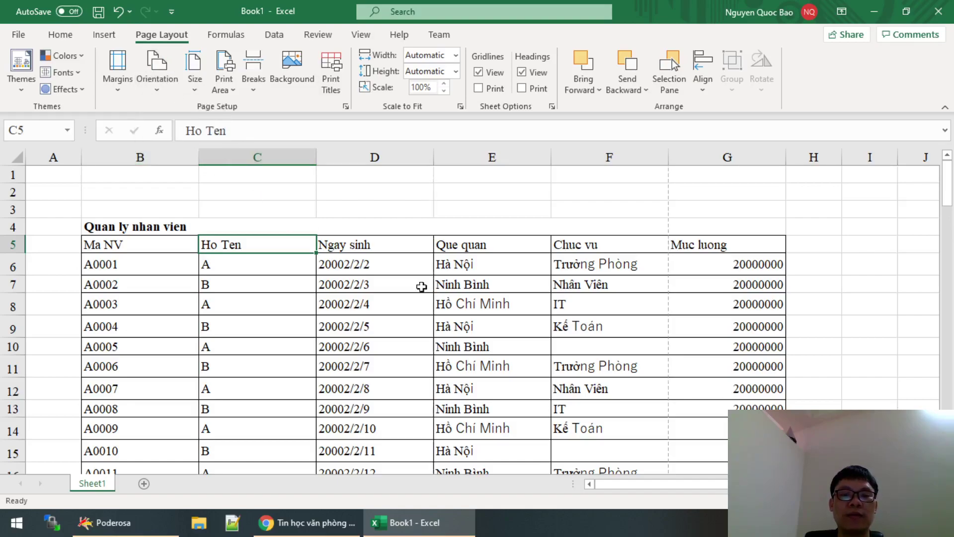
{"action": "scroll", "coordinate": [461, 289], "scroll_direction": "down", "scroll_amount": 5}
{"action": "scroll", "coordinate": [461, 289], "scroll_direction": "down", "scroll_amount": 4}
{"action": "scroll", "coordinate": [472, 284], "scroll_direction": "down", "scroll_amount": 6}
{"action": "scroll", "coordinate": [477, 286], "scroll_direction": "up", "scroll_amount": 15}
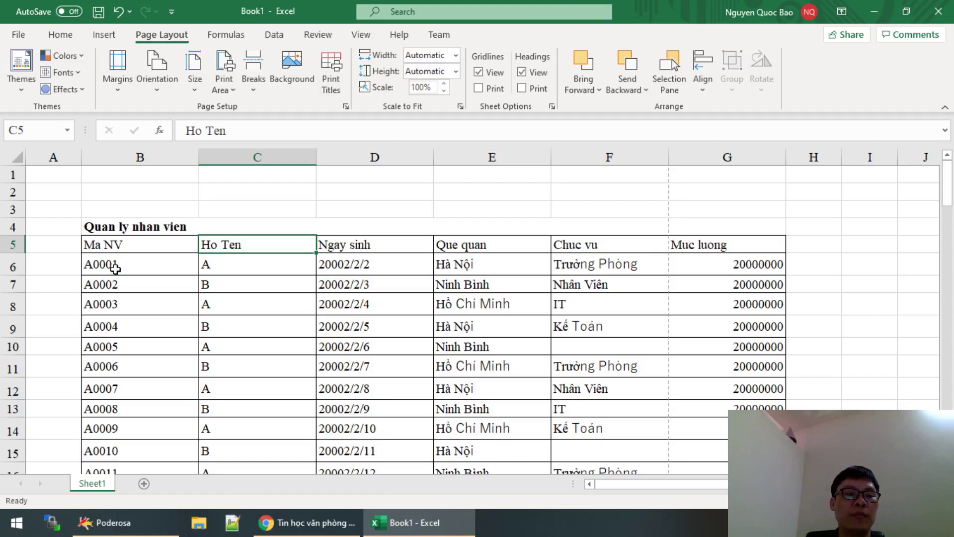
{"action": "scroll", "coordinate": [121, 247], "scroll_direction": "down", "scroll_amount": 2}
{"action": "scroll", "coordinate": [124, 247], "scroll_direction": "down", "scroll_amount": 11}
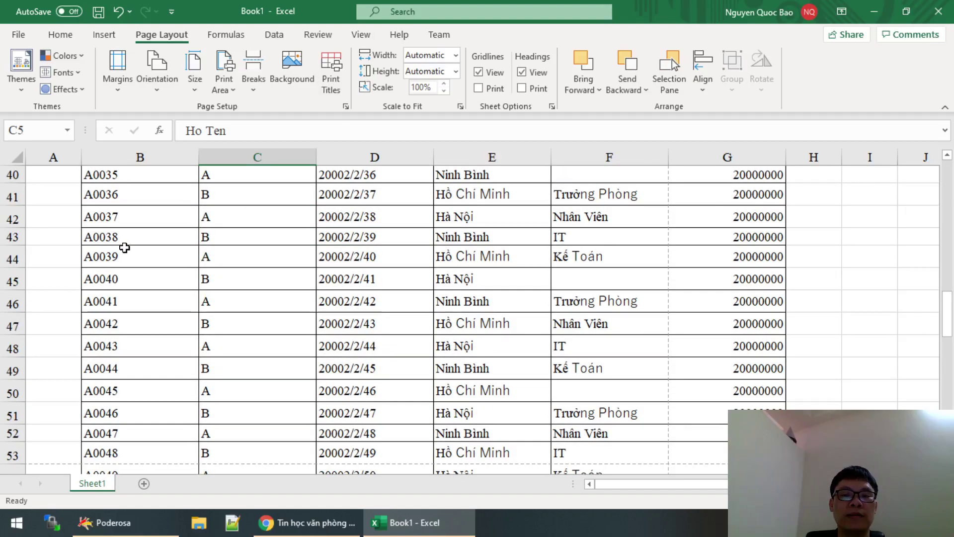
{"action": "scroll", "coordinate": [124, 247], "scroll_direction": "up", "scroll_amount": 9}
{"action": "scroll", "coordinate": [125, 247], "scroll_direction": "up", "scroll_amount": 4}
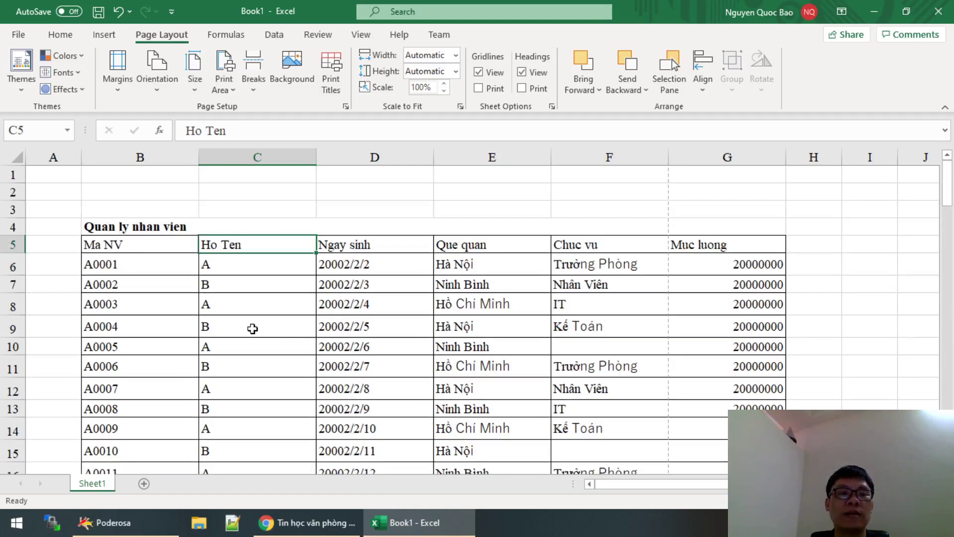
Switch the sheet to Page Break Preview and scroll through the table's Pages 1–3.
{"action": "left_click", "coordinate": [364, 38]}
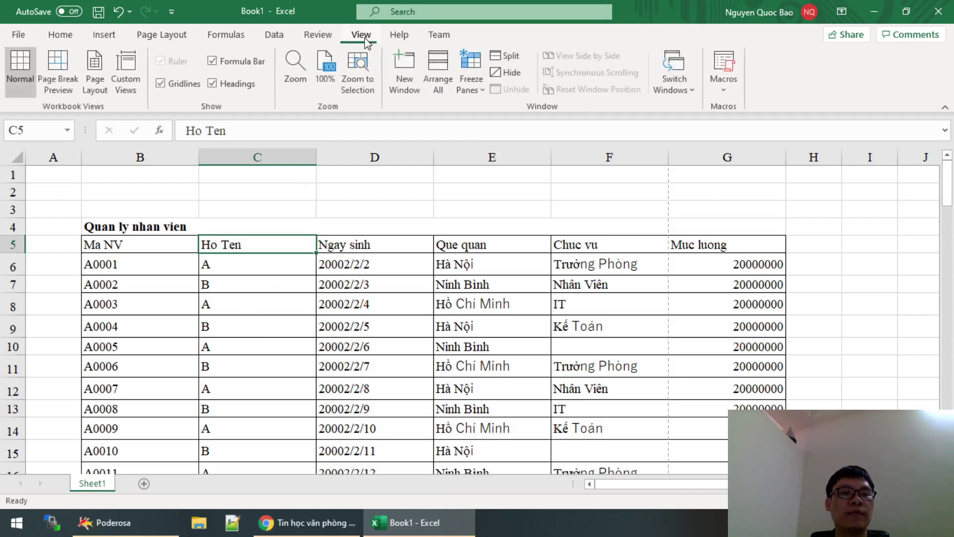
{"action": "left_click", "coordinate": [66, 79]}
{"action": "scroll", "coordinate": [277, 216], "scroll_direction": "down", "scroll_amount": 4}
{"action": "scroll", "coordinate": [277, 216], "scroll_direction": "down", "scroll_amount": 9}
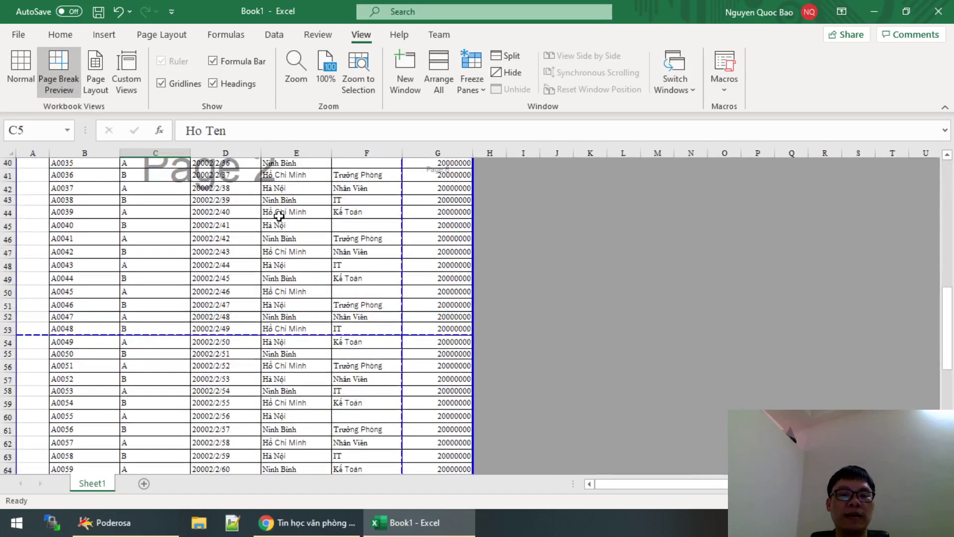
{"action": "scroll", "coordinate": [278, 215], "scroll_direction": "up", "scroll_amount": 9}
{"action": "scroll", "coordinate": [278, 216], "scroll_direction": "up", "scroll_amount": 4}
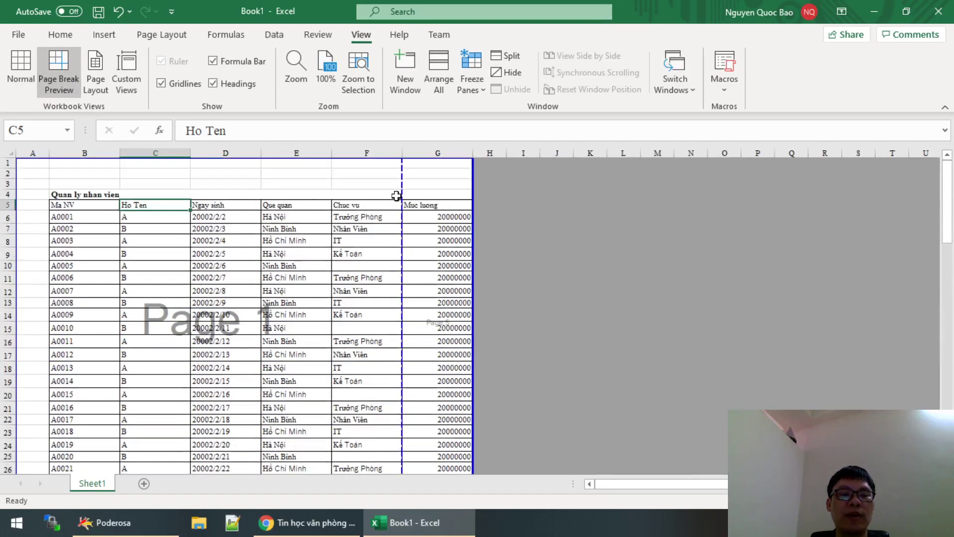
{"action": "scroll", "coordinate": [405, 186], "scroll_direction": "down", "scroll_amount": 6}
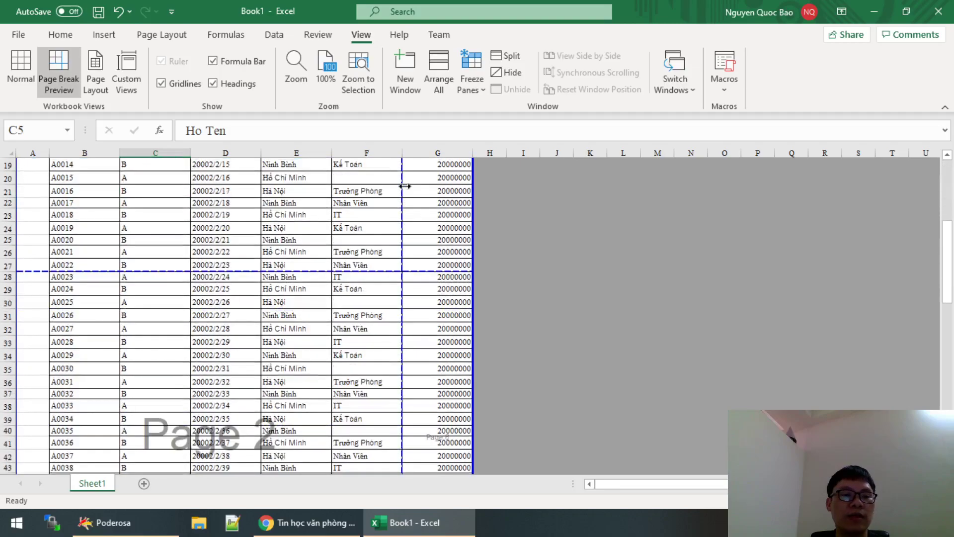
{"action": "scroll", "coordinate": [405, 186], "scroll_direction": "down", "scroll_amount": 6}
{"action": "scroll", "coordinate": [405, 186], "scroll_direction": "down", "scroll_amount": 6}
{"action": "scroll", "coordinate": [405, 186], "scroll_direction": "down", "scroll_amount": 6}
{"action": "scroll", "coordinate": [405, 185], "scroll_direction": "up", "scroll_amount": 7}
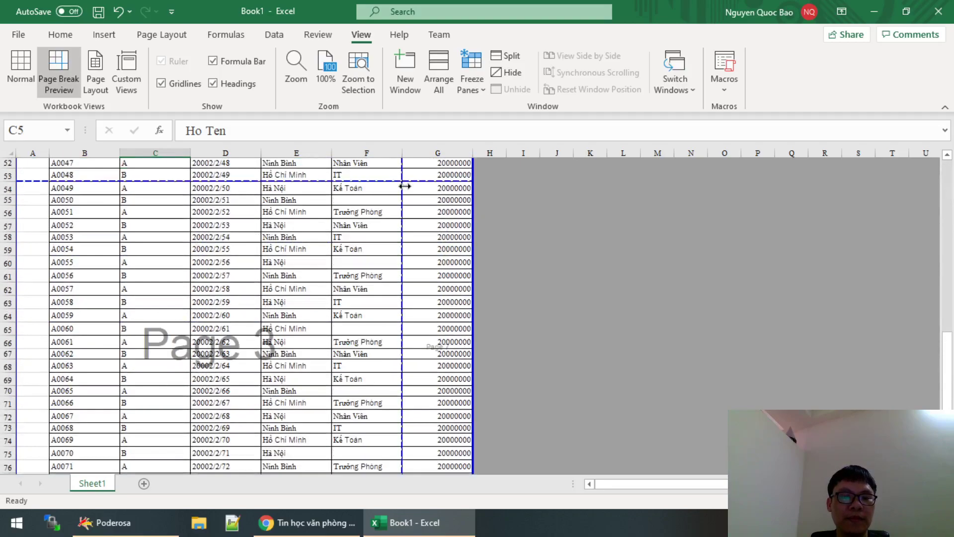
{"action": "scroll", "coordinate": [405, 186], "scroll_direction": "down", "scroll_amount": 7}
{"action": "scroll", "coordinate": [408, 186], "scroll_direction": "up", "scroll_amount": 15}
{"action": "scroll", "coordinate": [410, 187], "scroll_direction": "up", "scroll_amount": 7}
{"action": "scroll", "coordinate": [410, 188], "scroll_direction": "up", "scroll_amount": 2}
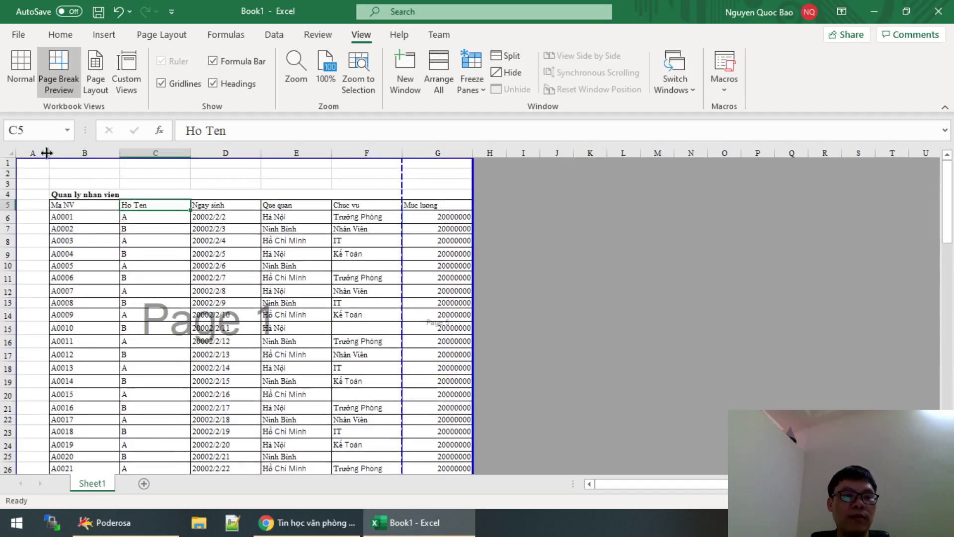
Narrow columns A and B, and AutoFit columns D and E to their contents.
{"action": "left_click_drag", "start_coordinate": [49, 150], "coordinate": [25, 149]}
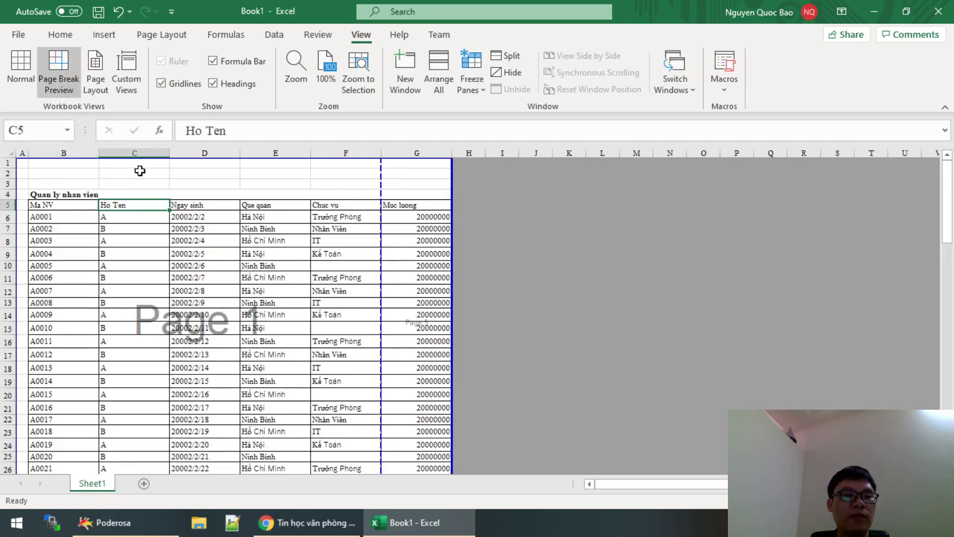
{"action": "left_click_drag", "start_coordinate": [94, 153], "coordinate": [58, 155]}
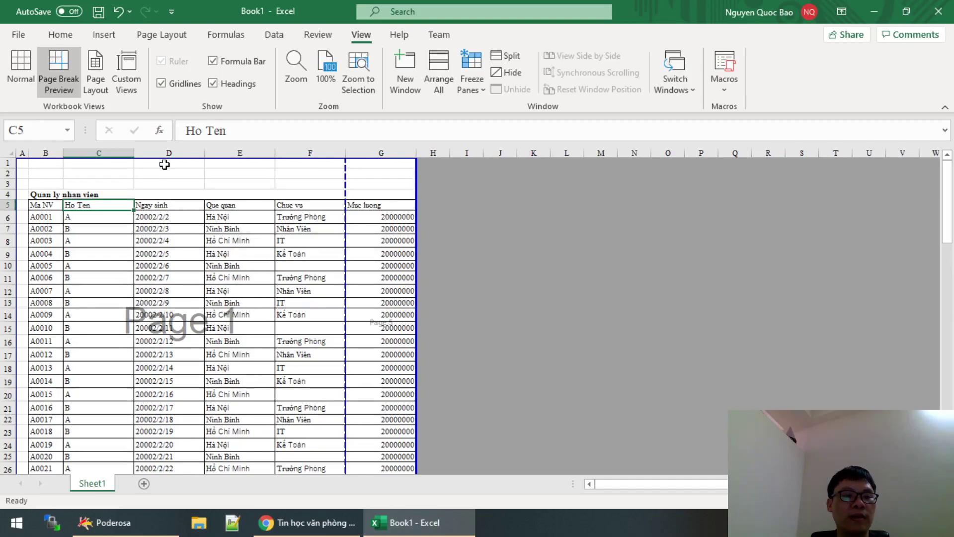
{"action": "double_click", "coordinate": [204, 154]}
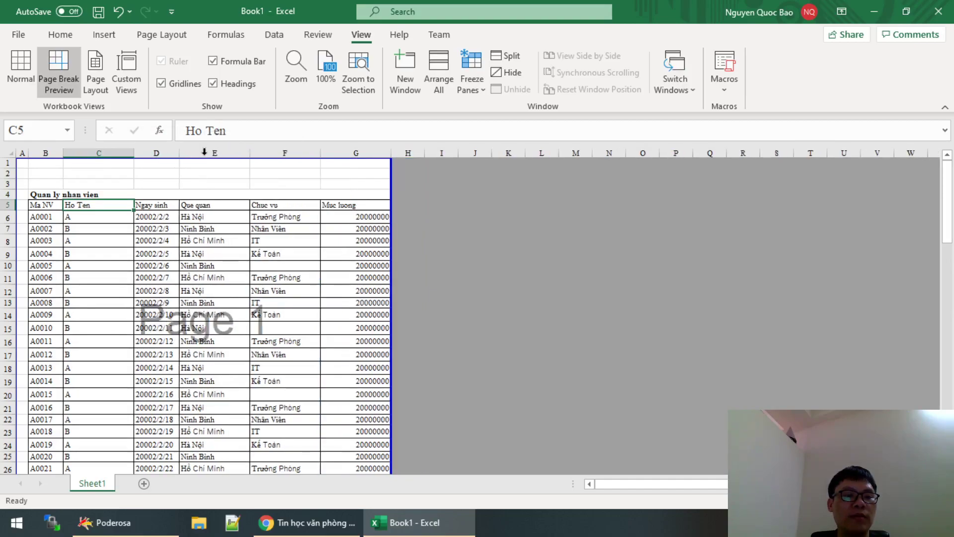
{"action": "double_click", "coordinate": [249, 149]}
Drag the blue print-area border from column G out to column L.
{"action": "scroll", "coordinate": [338, 229], "scroll_direction": "down", "scroll_amount": 6}
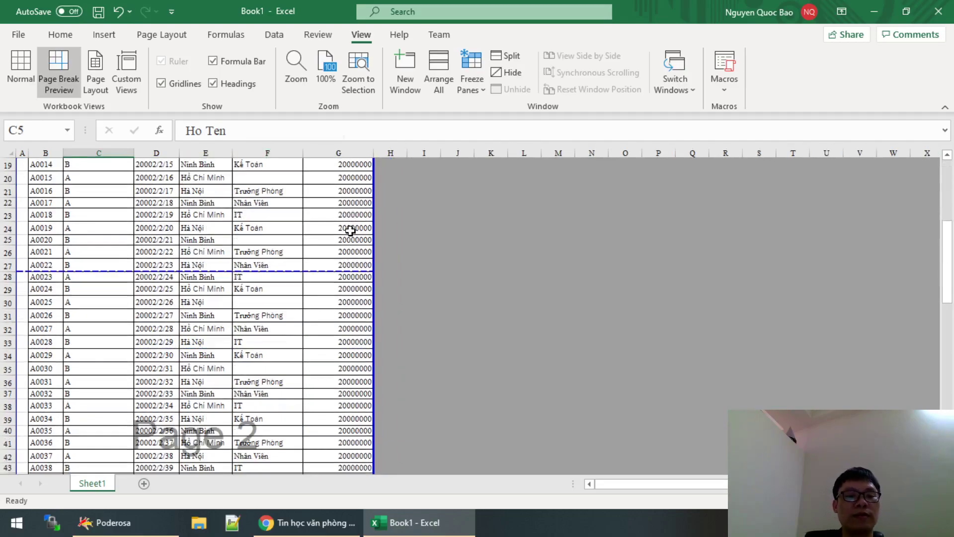
{"action": "scroll", "coordinate": [350, 230], "scroll_direction": "down", "scroll_amount": 3}
{"action": "scroll", "coordinate": [351, 230], "scroll_direction": "down", "scroll_amount": 8}
{"action": "scroll", "coordinate": [350, 230], "scroll_direction": "down", "scroll_amount": 7}
{"action": "scroll", "coordinate": [350, 230], "scroll_direction": "down", "scroll_amount": 1}
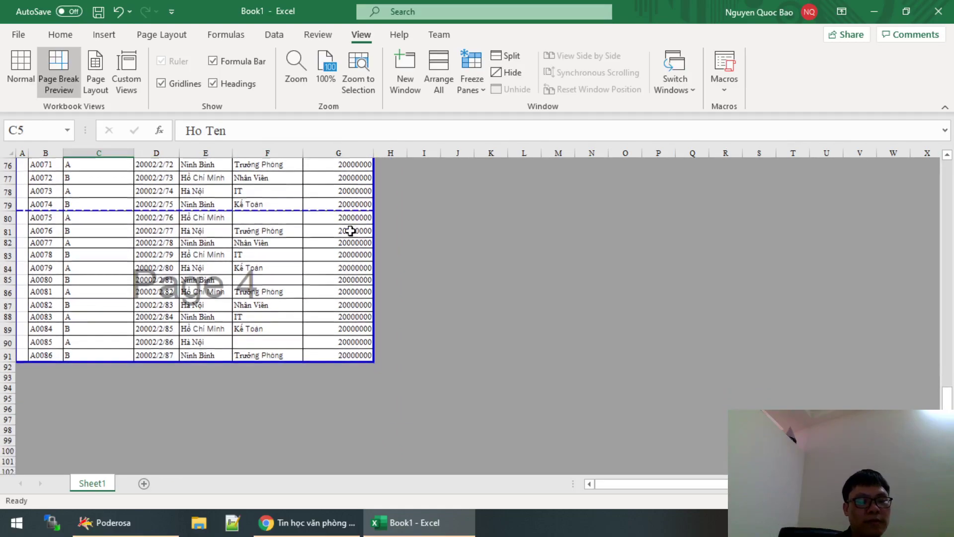
{"action": "scroll", "coordinate": [350, 230], "scroll_direction": "up", "scroll_amount": 14}
{"action": "scroll", "coordinate": [350, 230], "scroll_direction": "up", "scroll_amount": 11}
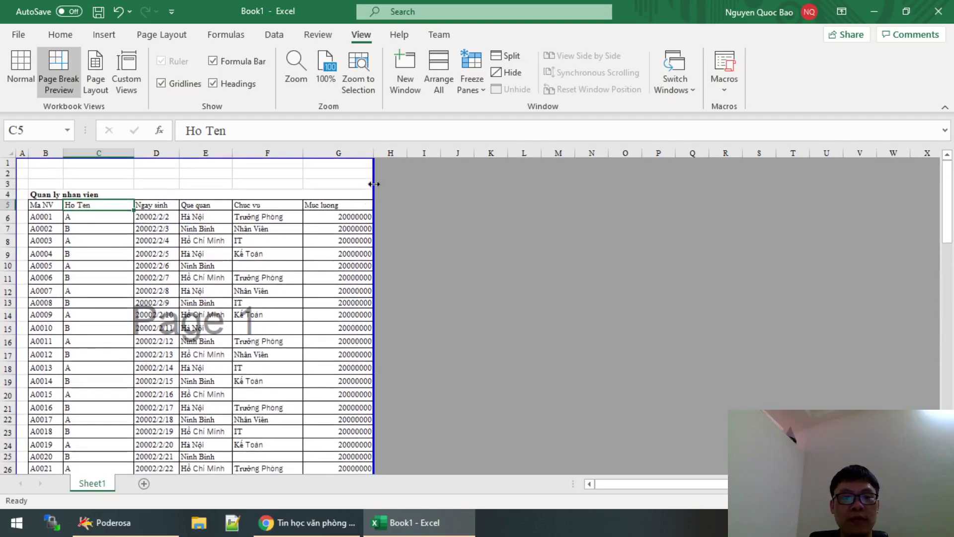
{"action": "left_click_drag", "start_coordinate": [373, 184], "coordinate": [540, 173]}
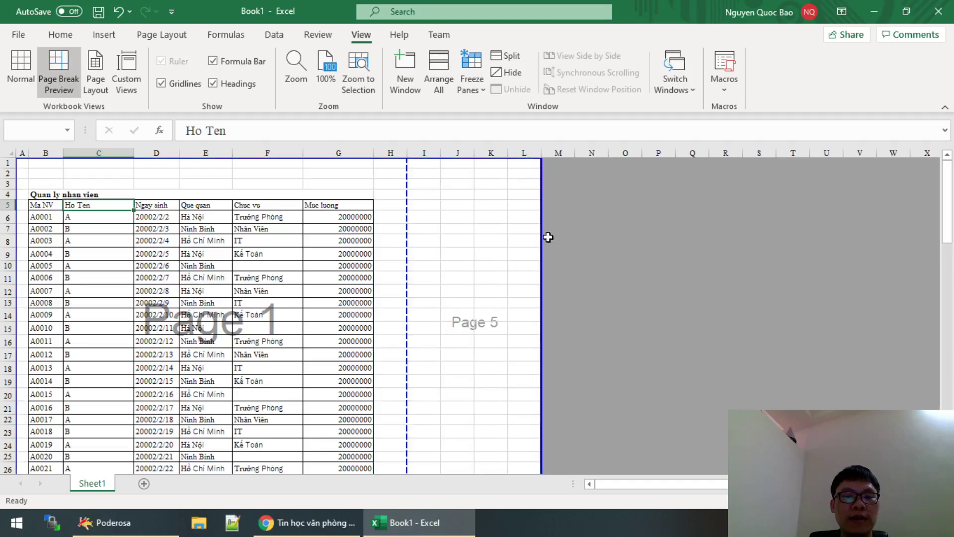
{"action": "scroll", "coordinate": [547, 238], "scroll_direction": "down", "scroll_amount": 8}
{"action": "scroll", "coordinate": [545, 244], "scroll_direction": "down", "scroll_amount": 9}
{"action": "scroll", "coordinate": [546, 245], "scroll_direction": "down", "scroll_amount": 6}
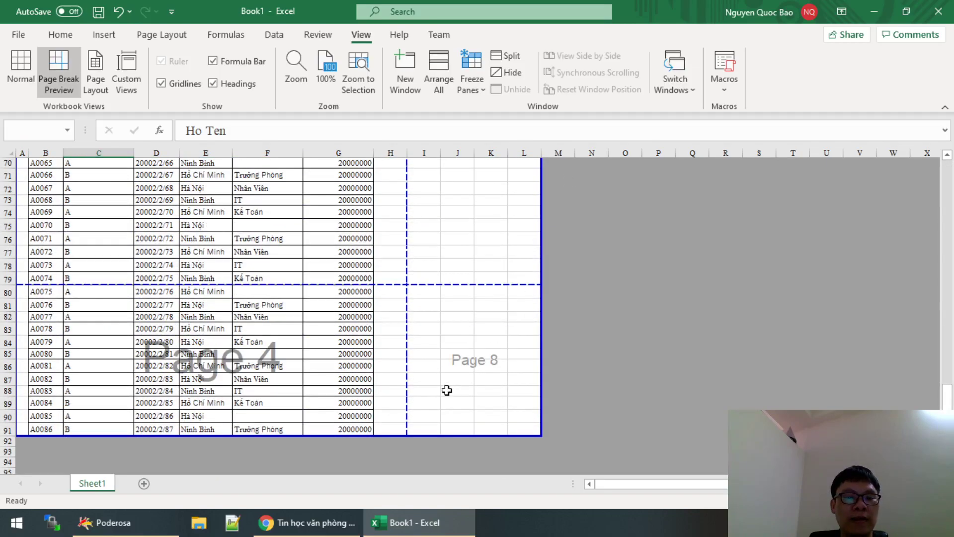
{"action": "scroll", "coordinate": [341, 366], "scroll_direction": "up", "scroll_amount": 8}
{"action": "scroll", "coordinate": [341, 366], "scroll_direction": "up", "scroll_amount": 11}
{"action": "scroll", "coordinate": [345, 372], "scroll_direction": "up", "scroll_amount": 4}
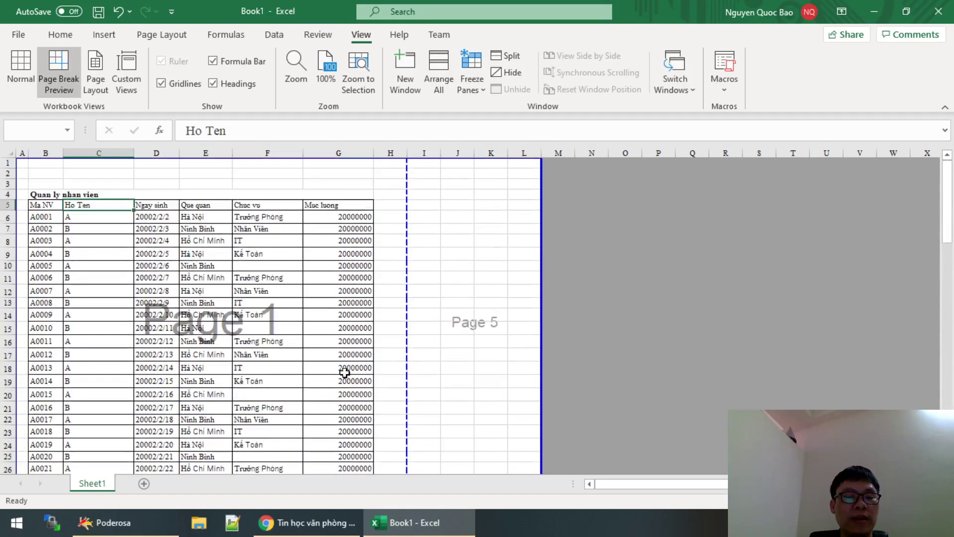
Select the table down to row 22 and widen column C slightly.
{"action": "left_click", "coordinate": [37, 207]}
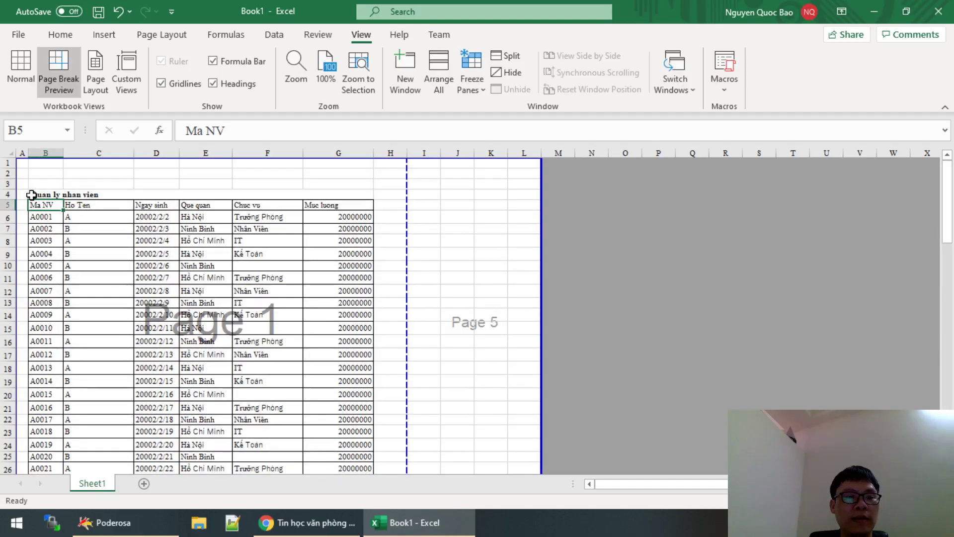
{"action": "left_click_drag", "start_coordinate": [35, 194], "coordinate": [200, 418]}
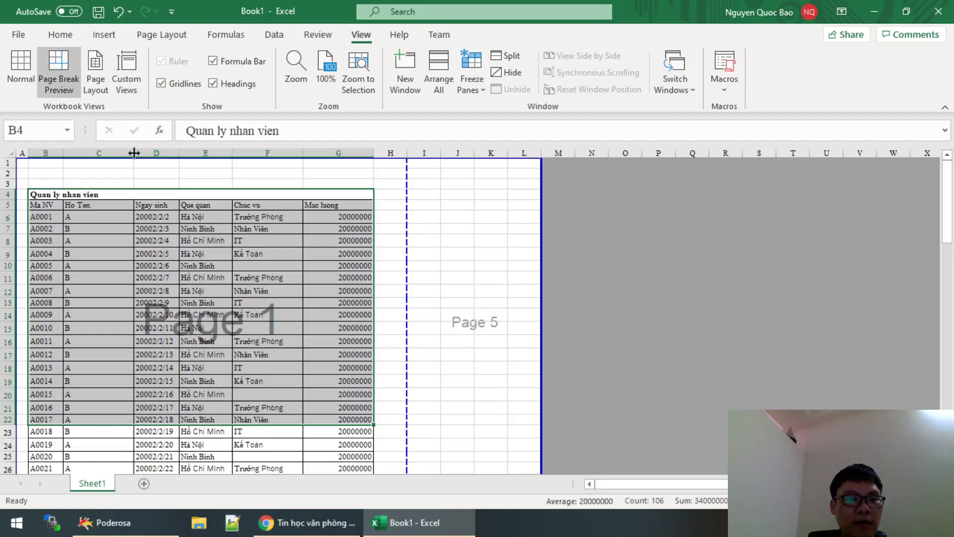
{"action": "left_click_drag", "start_coordinate": [135, 148], "coordinate": [142, 151]}
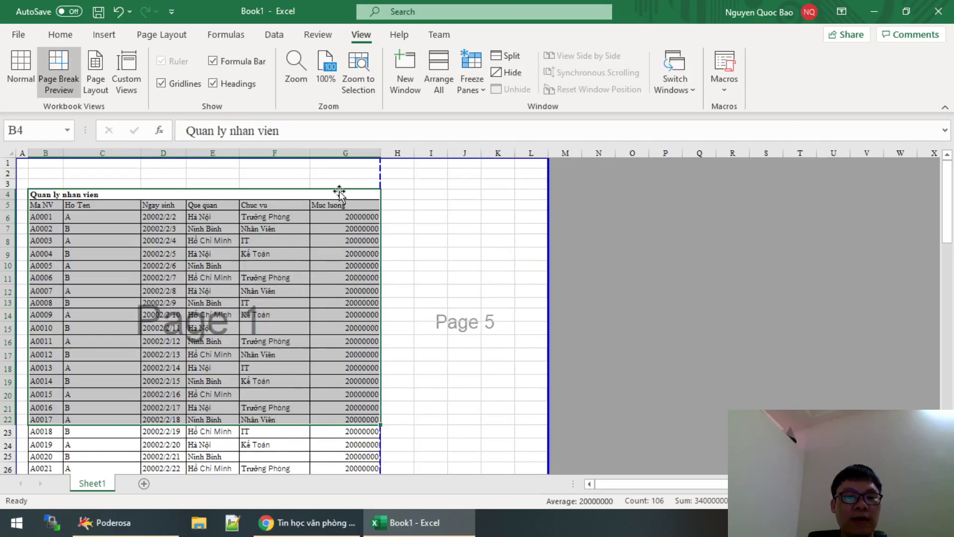
{"action": "scroll", "coordinate": [358, 189], "scroll_direction": "down", "scroll_amount": 6}
{"action": "scroll", "coordinate": [375, 209], "scroll_direction": "down", "scroll_amount": 5}
{"action": "scroll", "coordinate": [393, 224], "scroll_direction": "down", "scroll_amount": 7}
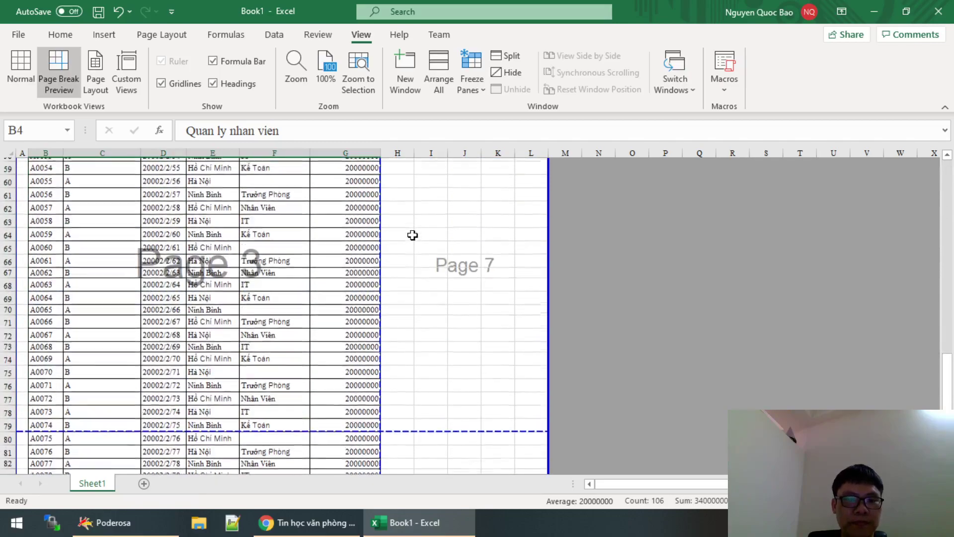
{"action": "scroll", "coordinate": [408, 258], "scroll_direction": "down", "scroll_amount": 9}
{"action": "scroll", "coordinate": [401, 283], "scroll_direction": "up", "scroll_amount": 3}
{"action": "scroll", "coordinate": [403, 285], "scroll_direction": "up", "scroll_amount": 17}
{"action": "scroll", "coordinate": [401, 285], "scroll_direction": "up", "scroll_amount": 7}
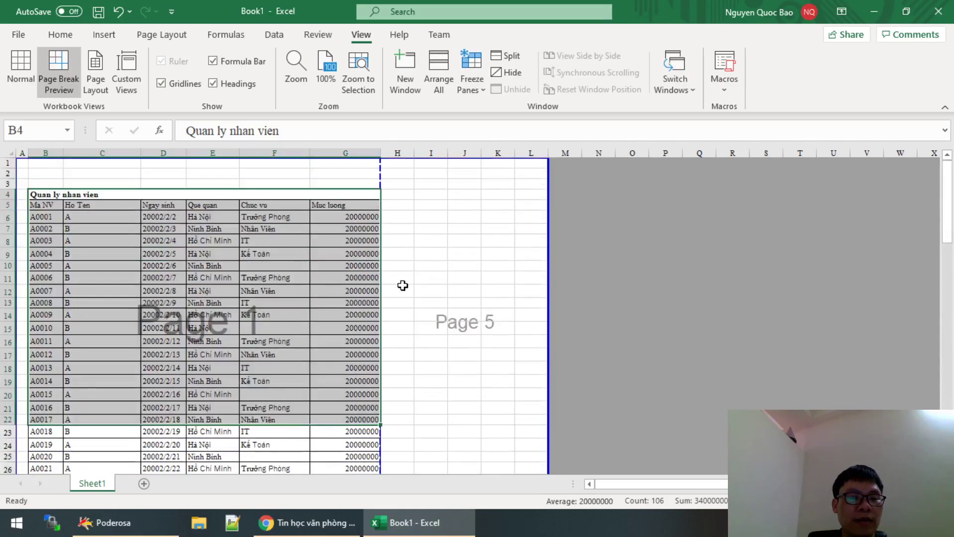
{"action": "left_click", "coordinate": [270, 247]}
{"action": "scroll", "coordinate": [223, 249], "scroll_direction": "down", "scroll_amount": 2}
{"action": "scroll", "coordinate": [179, 250], "scroll_direction": "down", "scroll_amount": 1}
{"action": "scroll", "coordinate": [179, 250], "scroll_direction": "down", "scroll_amount": 7}
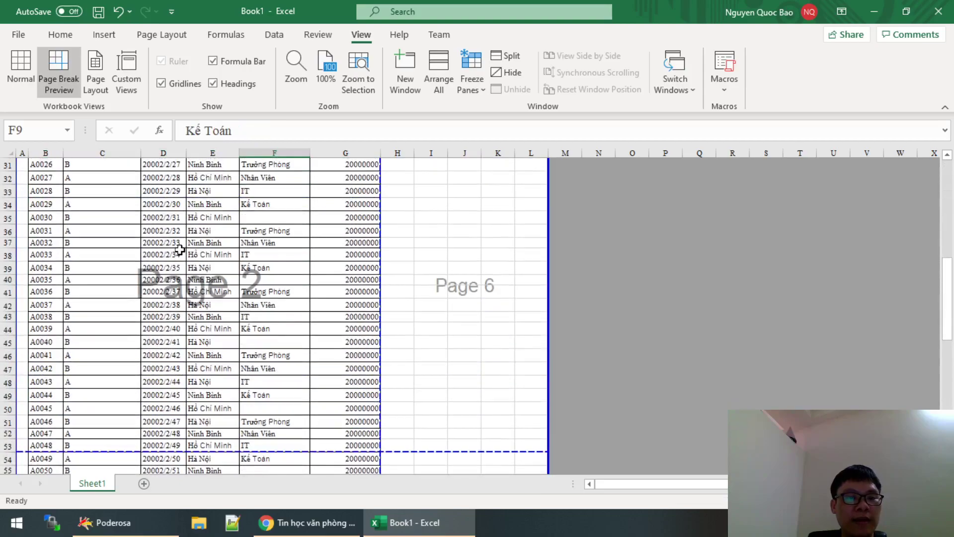
{"action": "scroll", "coordinate": [180, 250], "scroll_direction": "up", "scroll_amount": 6}
{"action": "scroll", "coordinate": [184, 249], "scroll_direction": "up", "scroll_amount": 4}
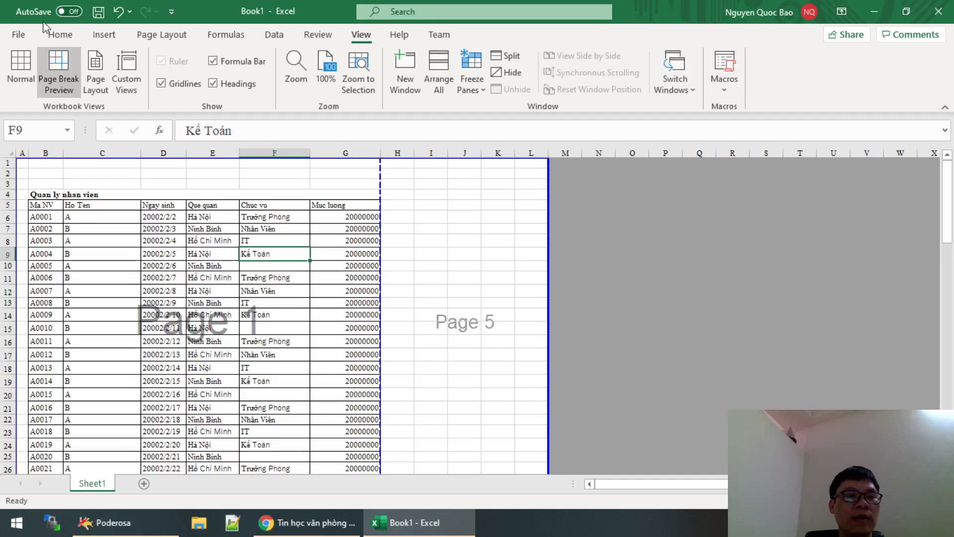
Change the paper size to A4 (21 cm x 29.7 cm) under Page Layout > Size.
{"action": "left_click", "coordinate": [161, 35]}
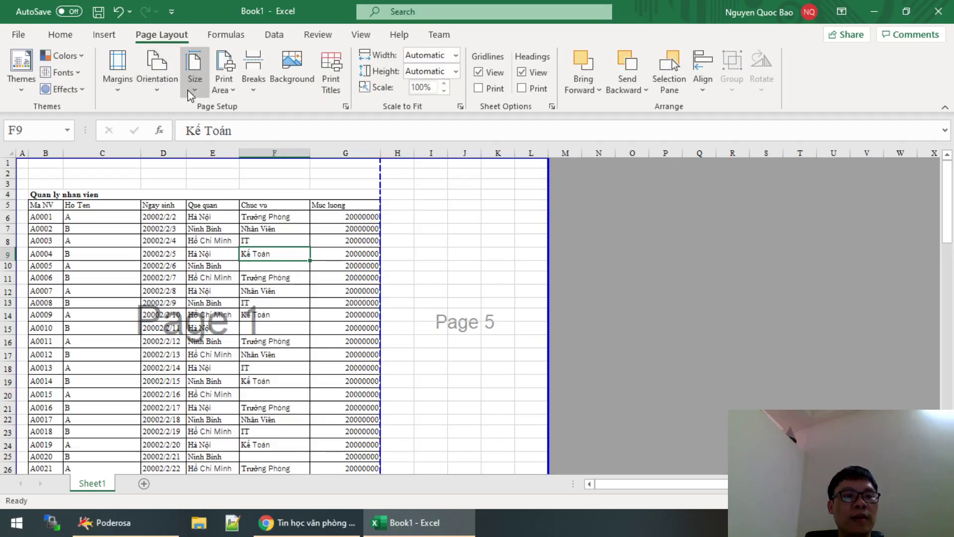
{"action": "left_click", "coordinate": [156, 79]}
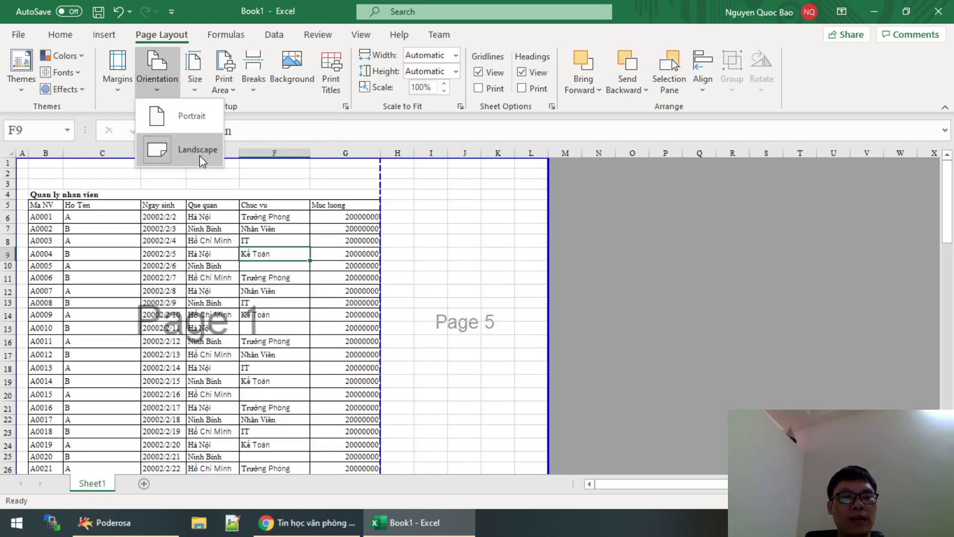
{"action": "left_click", "coordinate": [205, 127]}
{"action": "left_click", "coordinate": [194, 75]}
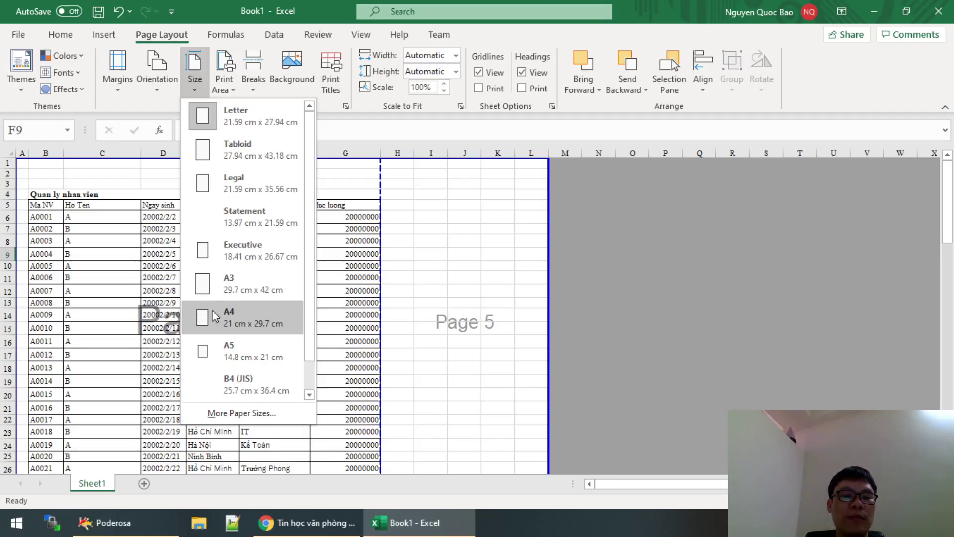
{"action": "left_click", "coordinate": [261, 320]}
Delete the blank rows 1–2 so the title moves up to row 2, then select G9.
{"action": "scroll", "coordinate": [383, 303], "scroll_direction": "down", "scroll_amount": 4}
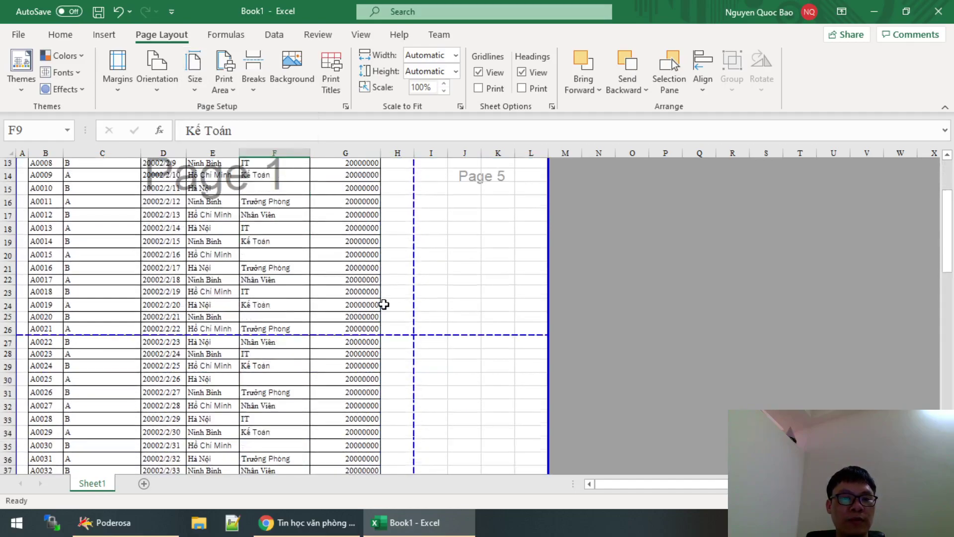
{"action": "scroll", "coordinate": [383, 302], "scroll_direction": "down", "scroll_amount": 2}
{"action": "scroll", "coordinate": [384, 304], "scroll_direction": "up", "scroll_amount": 6}
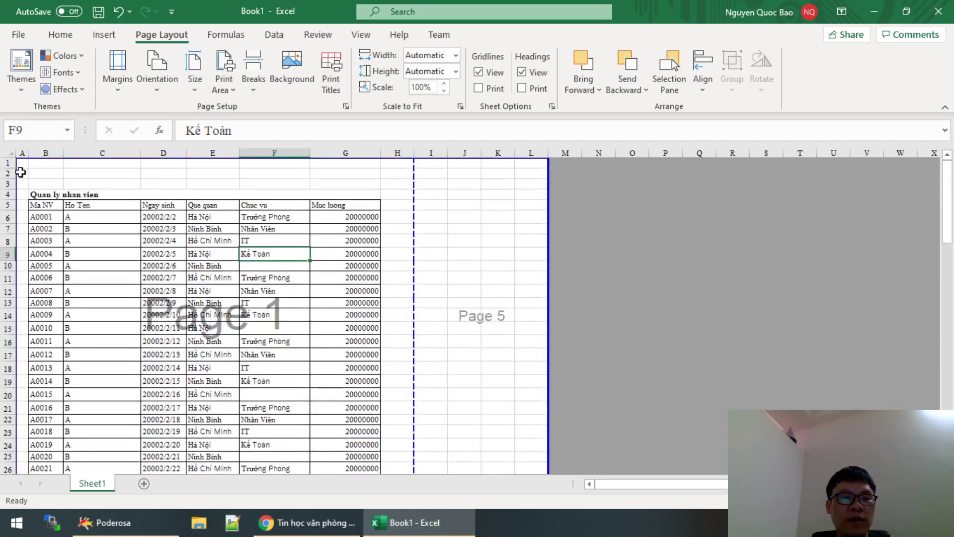
{"action": "left_click_drag", "start_coordinate": [8, 163], "coordinate": [9, 172]}
{"action": "right_click", "coordinate": [126, 171]}
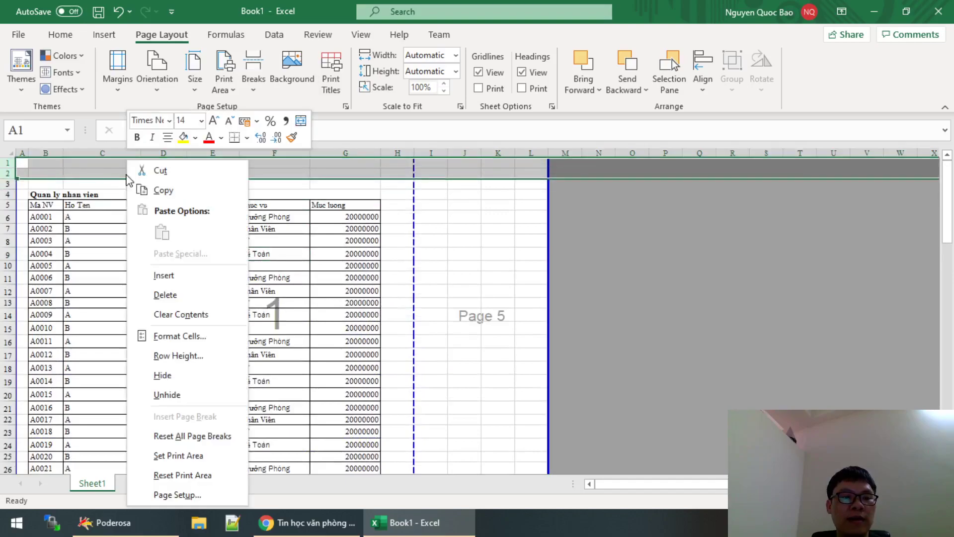
{"action": "left_click", "coordinate": [199, 296]}
{"action": "left_click", "coordinate": [305, 247]}
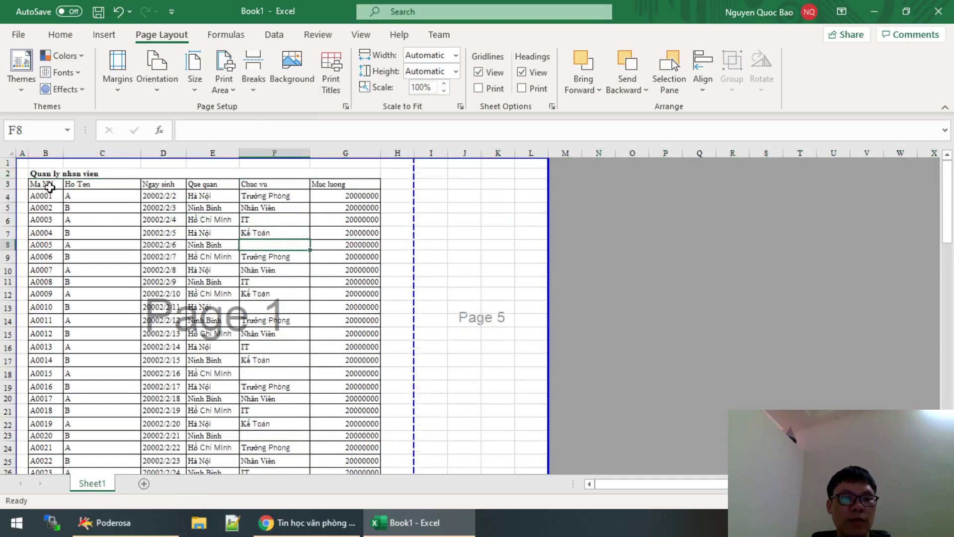
{"action": "scroll", "coordinate": [123, 253], "scroll_direction": "down", "scroll_amount": 9}
{"action": "scroll", "coordinate": [186, 269], "scroll_direction": "down", "scroll_amount": 5}
{"action": "scroll", "coordinate": [185, 268], "scroll_direction": "down", "scroll_amount": 18}
{"action": "scroll", "coordinate": [185, 270], "scroll_direction": "up", "scroll_amount": 10}
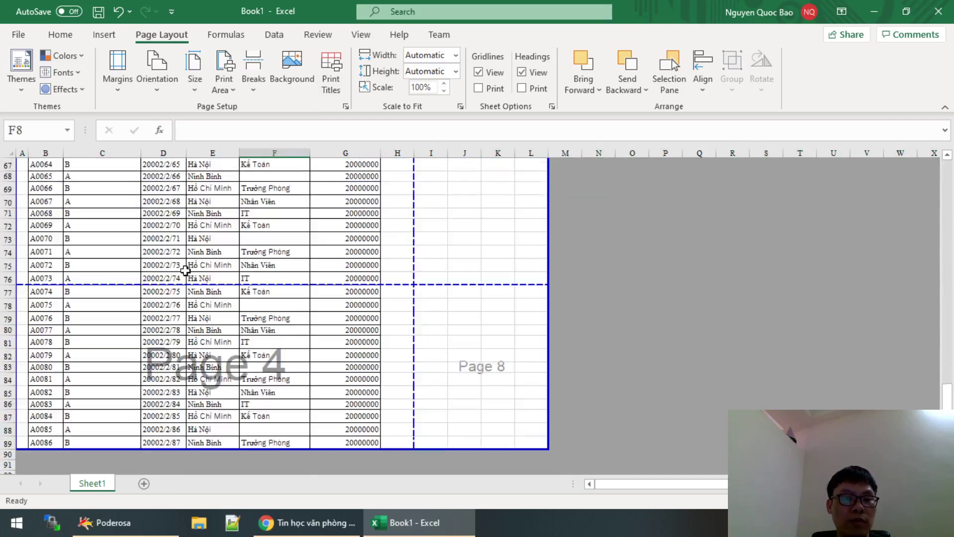
{"action": "scroll", "coordinate": [186, 269], "scroll_direction": "up", "scroll_amount": 16}
{"action": "scroll", "coordinate": [248, 259], "scroll_direction": "up", "scroll_amount": 2}
{"action": "scroll", "coordinate": [330, 244], "scroll_direction": "up", "scroll_amount": 5}
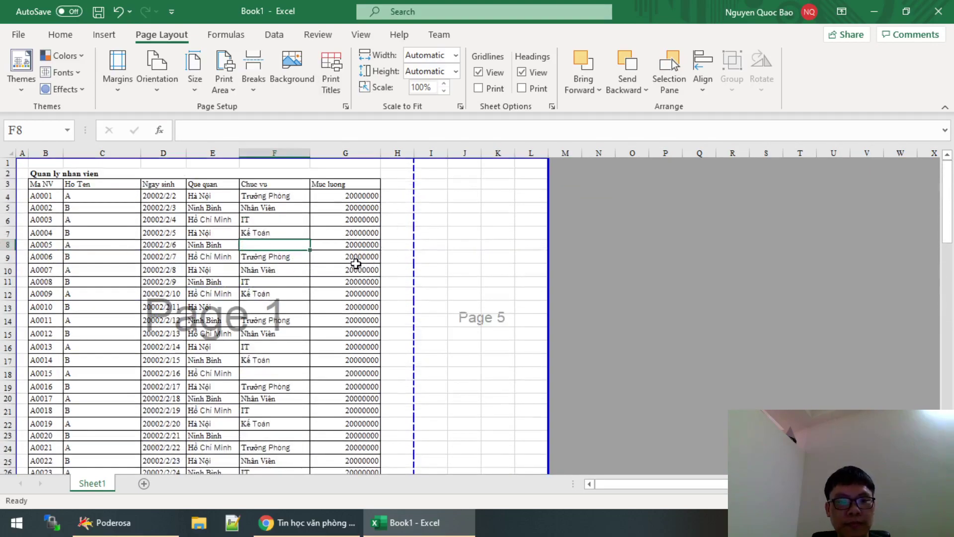
{"action": "left_click", "coordinate": [338, 257]}
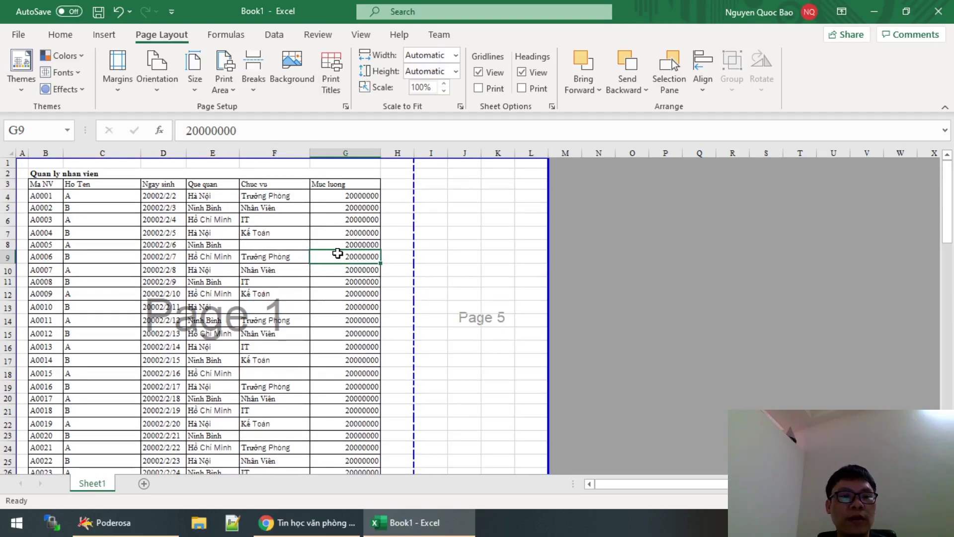
Set the orientation to Portrait and check columns B–E and F–G across the page break.
{"action": "left_click", "coordinate": [157, 74]}
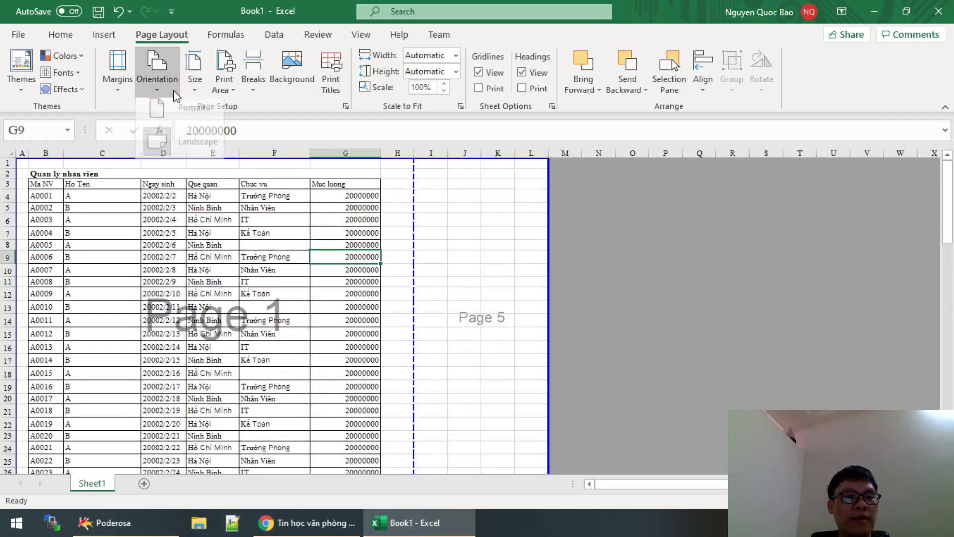
{"action": "left_click", "coordinate": [177, 110]}
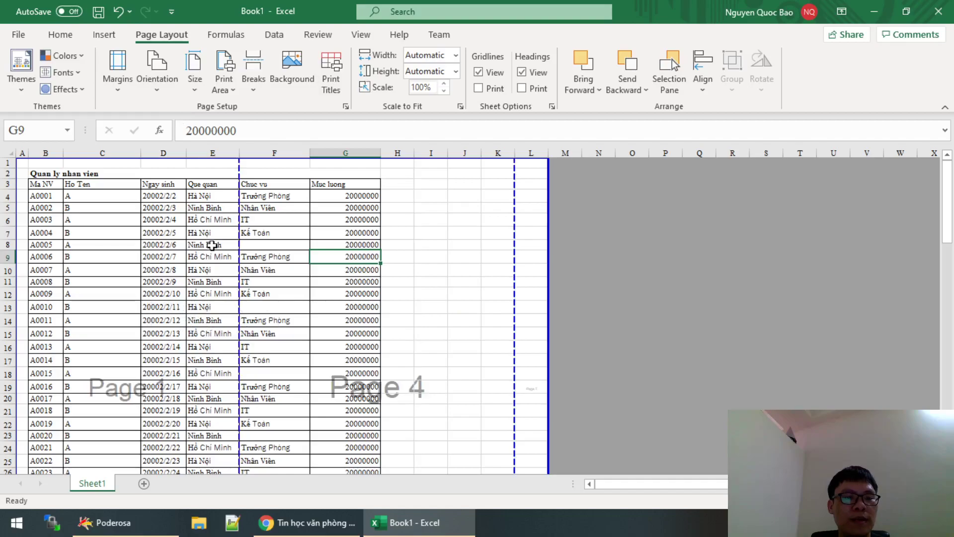
{"action": "scroll", "coordinate": [212, 248], "scroll_direction": "down", "scroll_amount": 5}
{"action": "scroll", "coordinate": [249, 254], "scroll_direction": "down", "scroll_amount": 3}
{"action": "scroll", "coordinate": [249, 254], "scroll_direction": "up", "scroll_amount": 8}
{"action": "left_click_drag", "start_coordinate": [57, 153], "coordinate": [236, 180]}
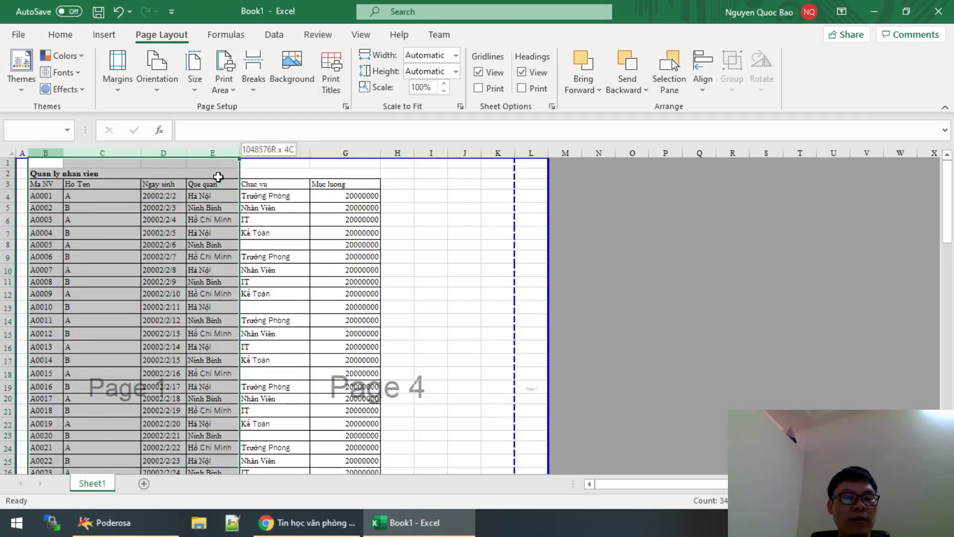
{"action": "left_click_drag", "start_coordinate": [278, 153], "coordinate": [343, 153]}
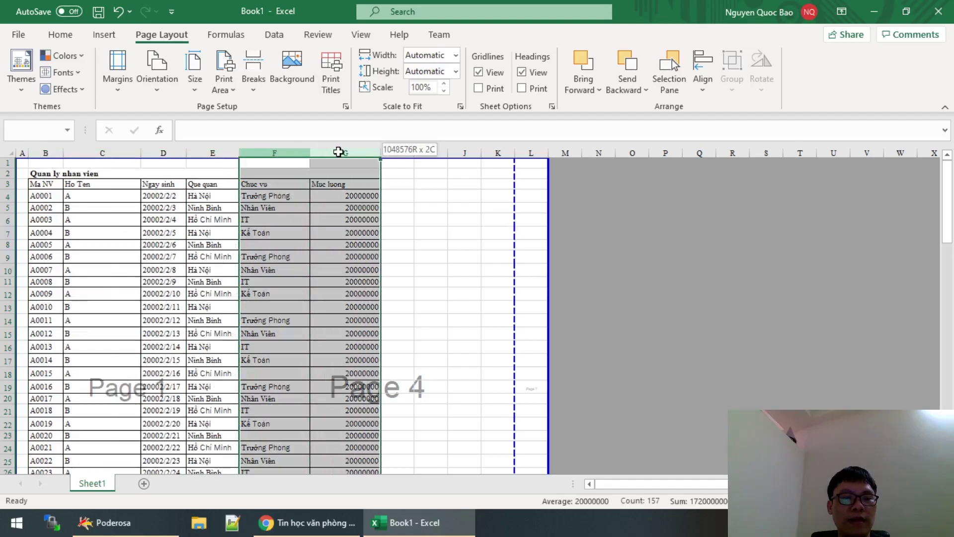
{"action": "left_click", "coordinate": [346, 195]}
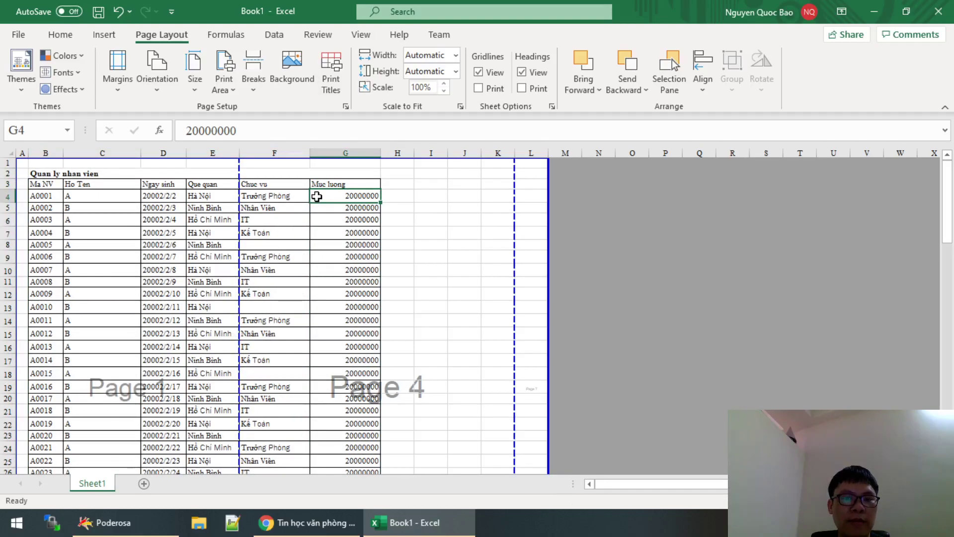
AutoFit columns C, F and G to their contents.
{"action": "double_click", "coordinate": [145, 149]}
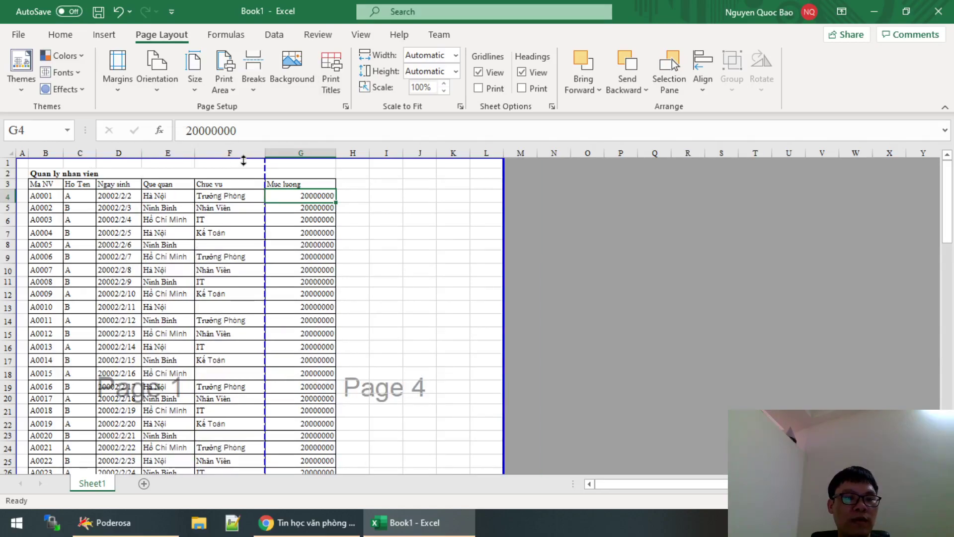
{"action": "double_click", "coordinate": [266, 150]}
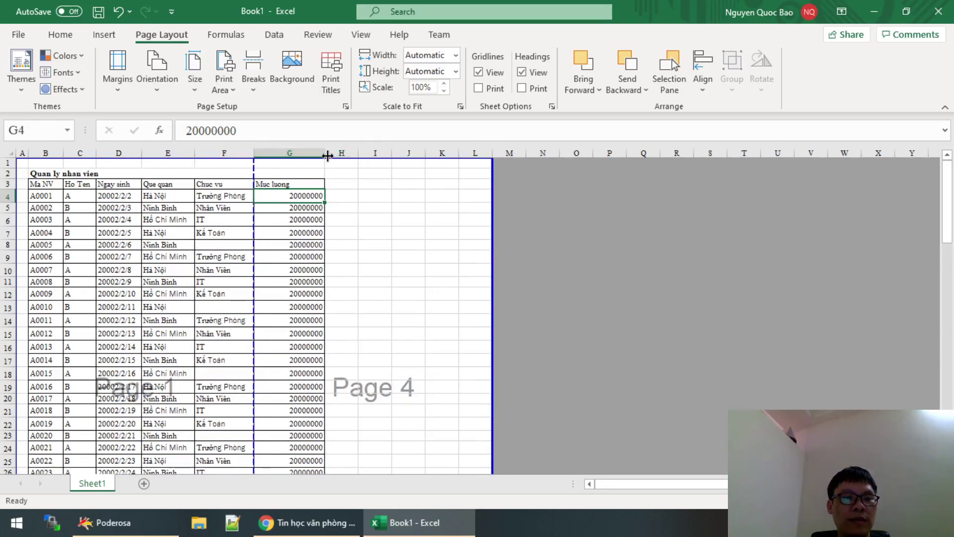
{"action": "double_click", "coordinate": [325, 152]}
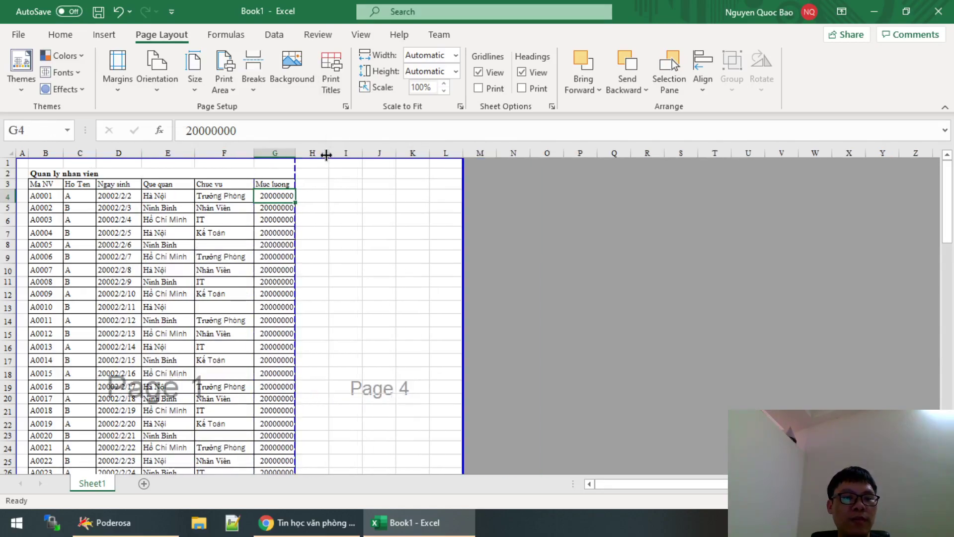
{"action": "left_click", "coordinate": [267, 220]}
{"action": "scroll", "coordinate": [268, 223], "scroll_direction": "down", "scroll_amount": 7}
{"action": "scroll", "coordinate": [268, 224], "scroll_direction": "down", "scroll_amount": 2}
{"action": "scroll", "coordinate": [268, 223], "scroll_direction": "up", "scroll_amount": 9}
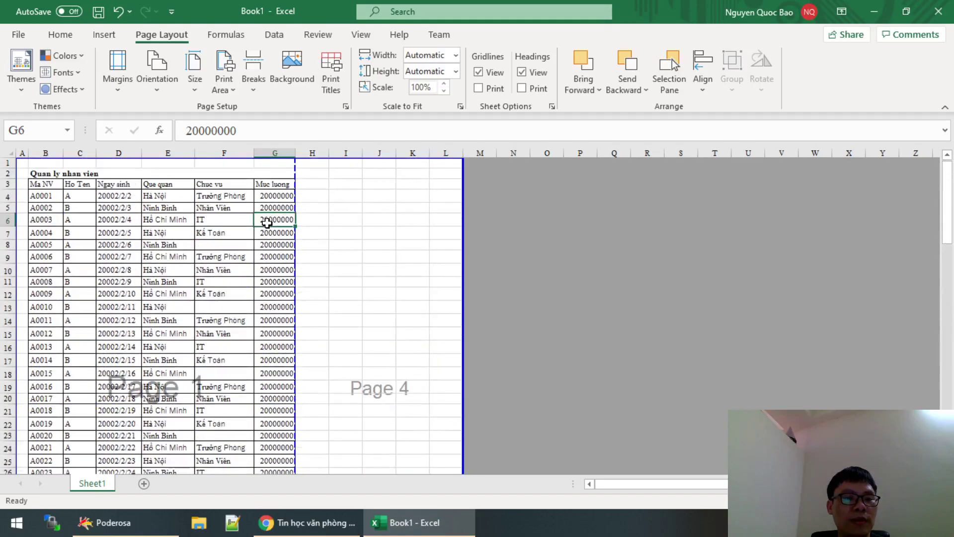
Select the table data B3:F18 and bring up the View ribbon settings.
{"action": "left_click_drag", "start_coordinate": [42, 186], "coordinate": [250, 401]}
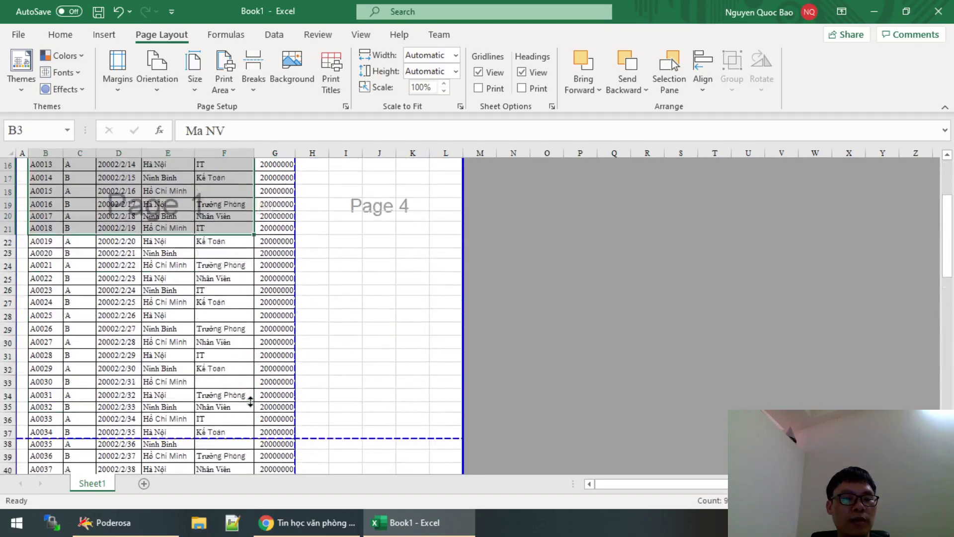
{"action": "scroll", "coordinate": [250, 401], "scroll_direction": "down", "scroll_amount": 7}
{"action": "scroll", "coordinate": [250, 401], "scroll_direction": "down", "scroll_amount": 5}
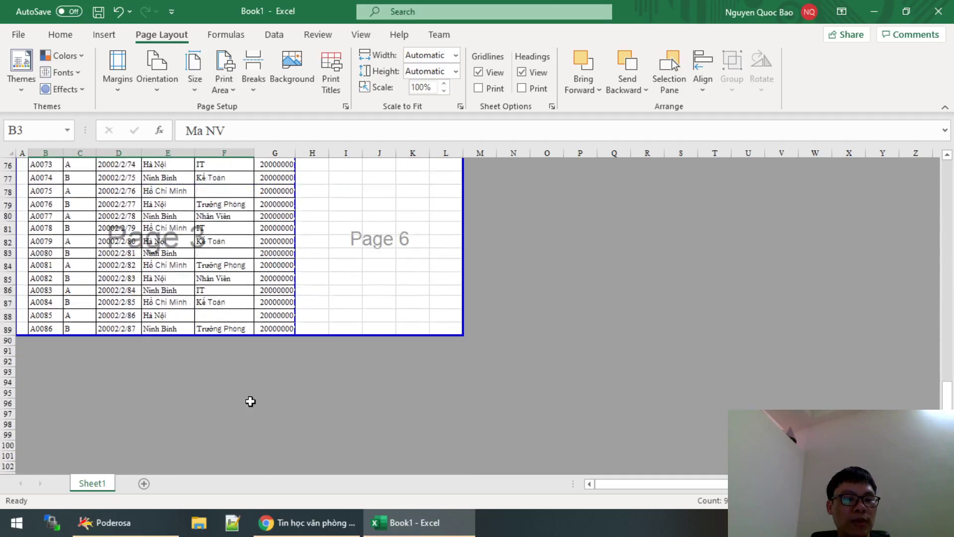
{"action": "scroll", "coordinate": [250, 401], "scroll_direction": "up", "scroll_amount": 3}
{"action": "scroll", "coordinate": [250, 401], "scroll_direction": "up", "scroll_amount": 11}
{"action": "scroll", "coordinate": [250, 401], "scroll_direction": "up", "scroll_amount": 9}
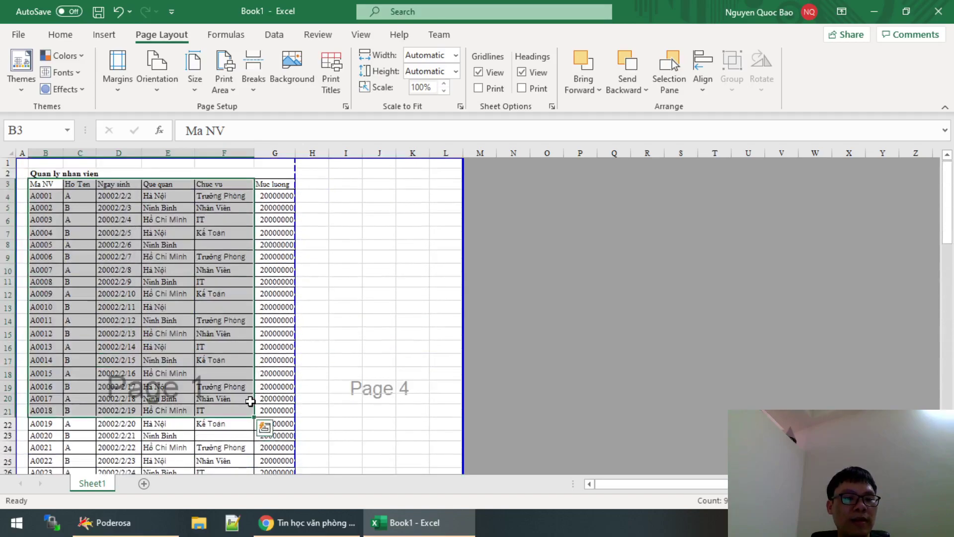
{"action": "left_click", "coordinate": [116, 281]}
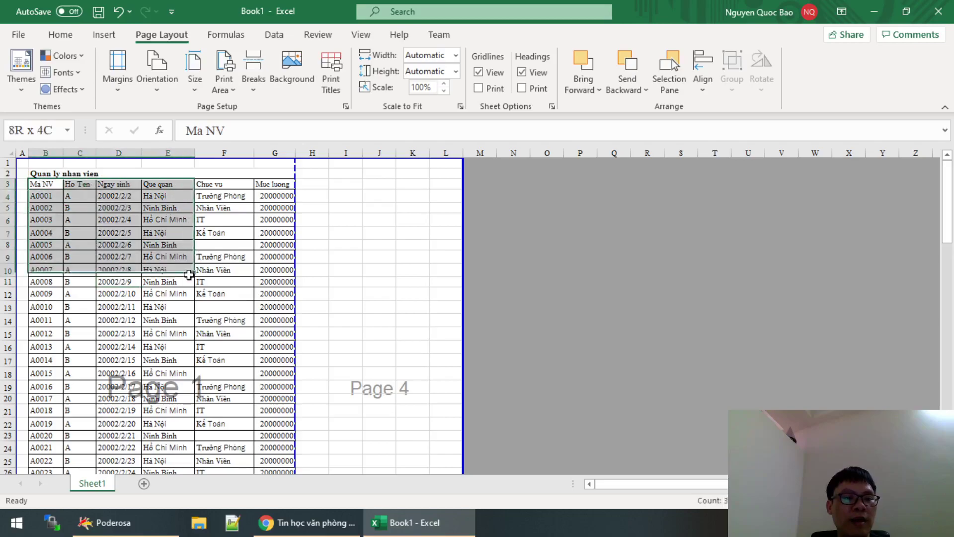
{"action": "left_click_drag", "start_coordinate": [41, 185], "coordinate": [237, 372]}
{"action": "scroll", "coordinate": [237, 376], "scroll_direction": "down", "scroll_amount": 1}
{"action": "scroll", "coordinate": [237, 376], "scroll_direction": "up", "scroll_amount": 1}
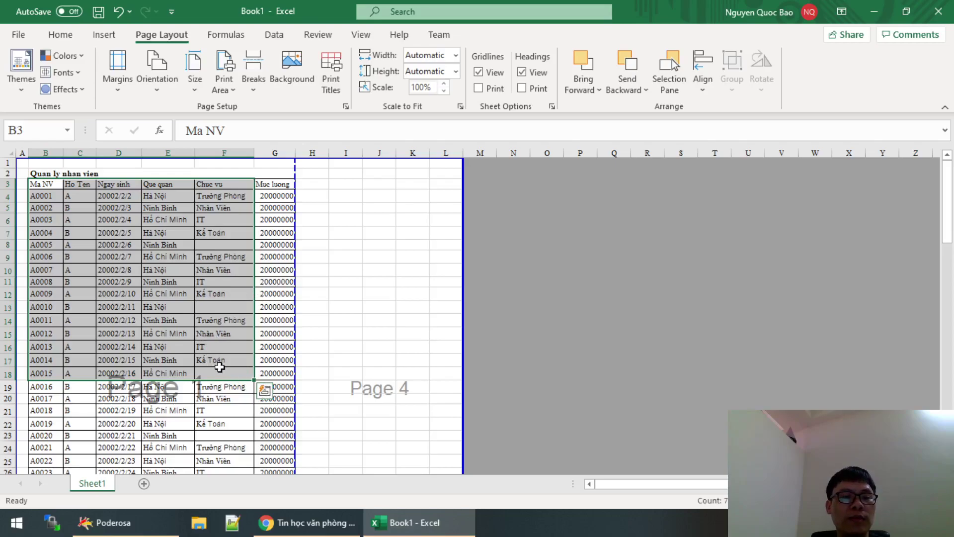
{"action": "left_click", "coordinate": [362, 35]}
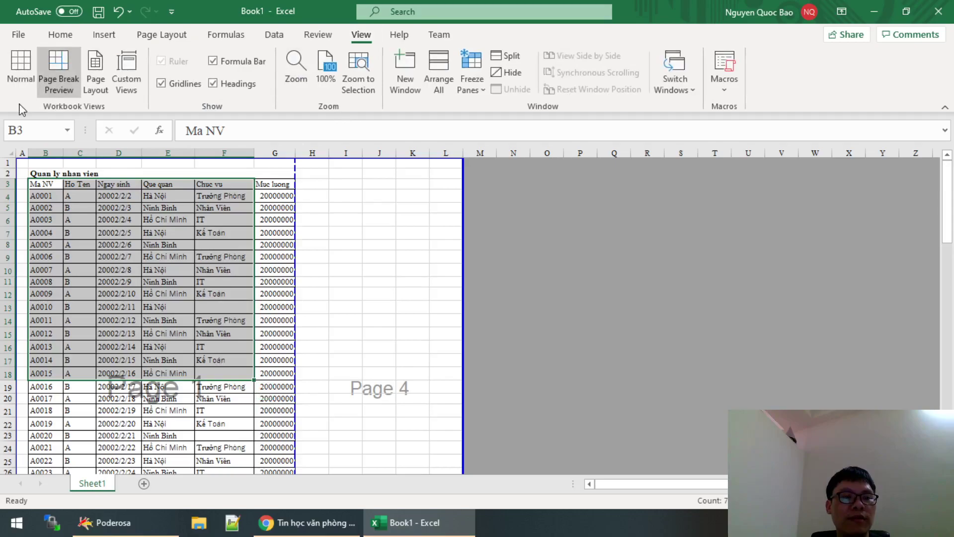
{"action": "left_click", "coordinate": [21, 75]}
{"action": "left_click", "coordinate": [381, 235]}
{"action": "scroll", "coordinate": [382, 236], "scroll_direction": "up", "scroll_amount": 1}
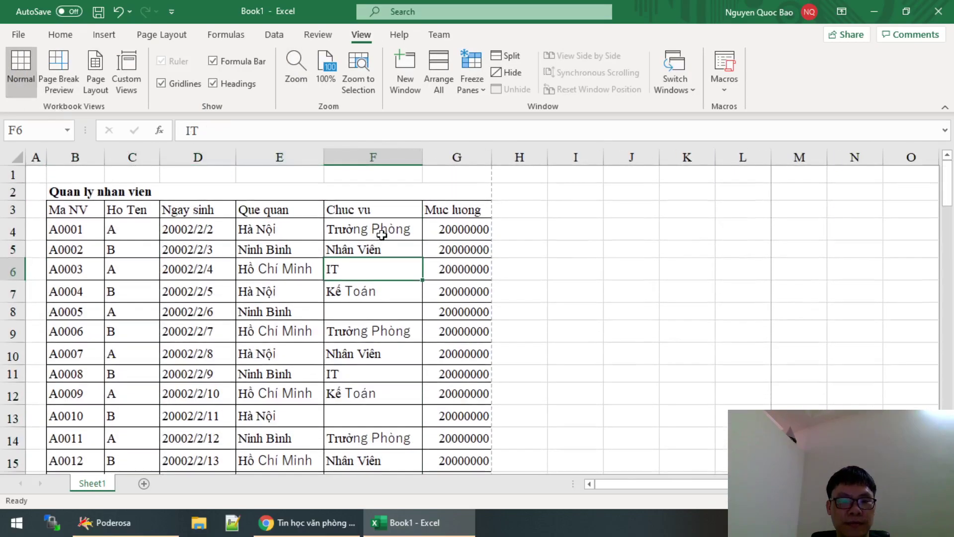
{"action": "scroll", "coordinate": [387, 238], "scroll_direction": "down", "scroll_amount": 17}
{"action": "scroll", "coordinate": [395, 241], "scroll_direction": "down", "scroll_amount": 15}
{"action": "scroll", "coordinate": [396, 242], "scroll_direction": "down", "scroll_amount": 7}
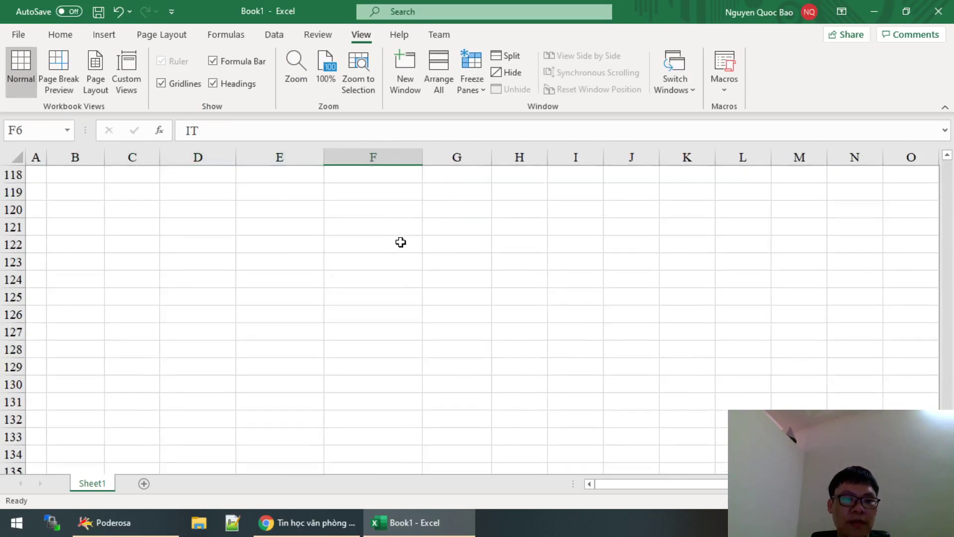
{"action": "scroll", "coordinate": [397, 242], "scroll_direction": "up", "scroll_amount": 17}
{"action": "scroll", "coordinate": [399, 242], "scroll_direction": "up", "scroll_amount": 9}
{"action": "scroll", "coordinate": [401, 242], "scroll_direction": "up", "scroll_amount": 13}
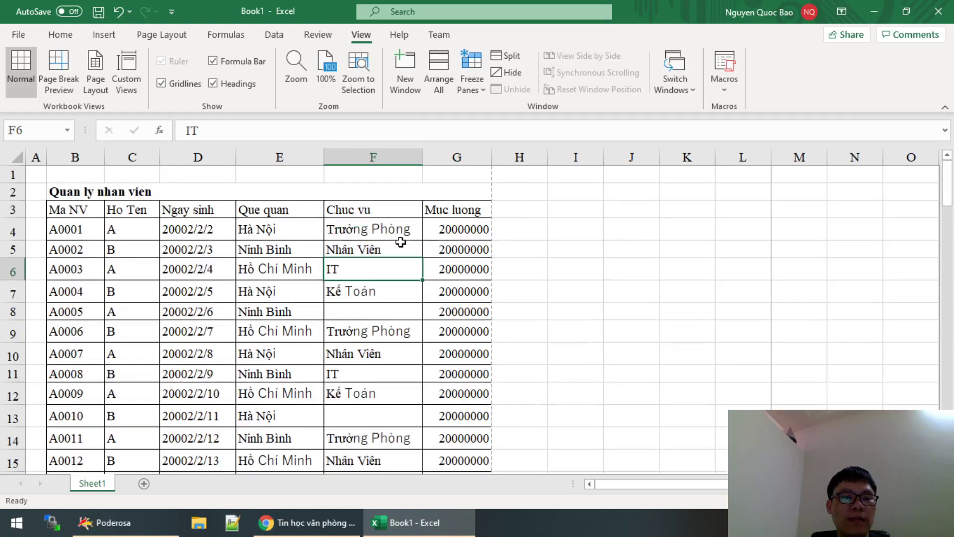
{"action": "left_click", "coordinate": [63, 73]}
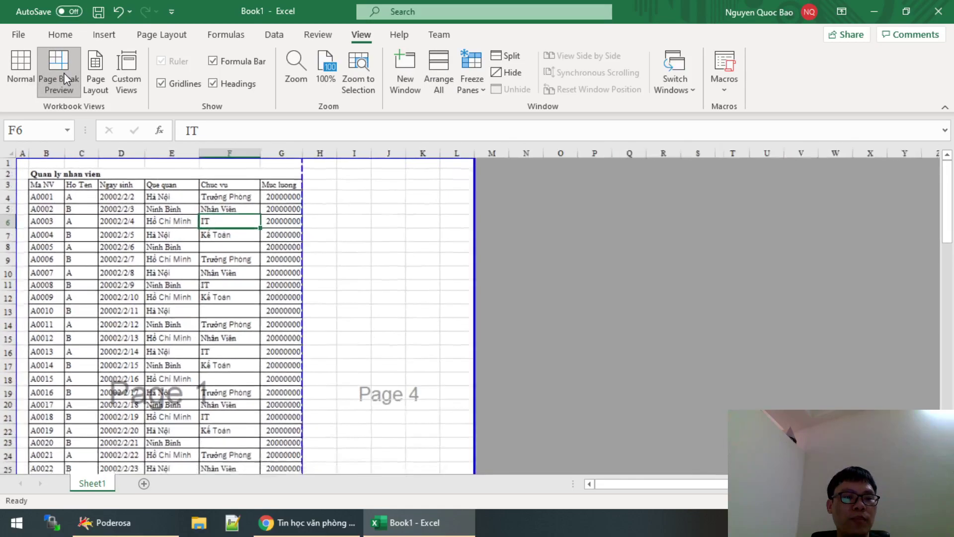
{"action": "scroll", "coordinate": [170, 275], "scroll_direction": "down", "scroll_amount": 7}
{"action": "scroll", "coordinate": [170, 275], "scroll_direction": "down", "scroll_amount": 8}
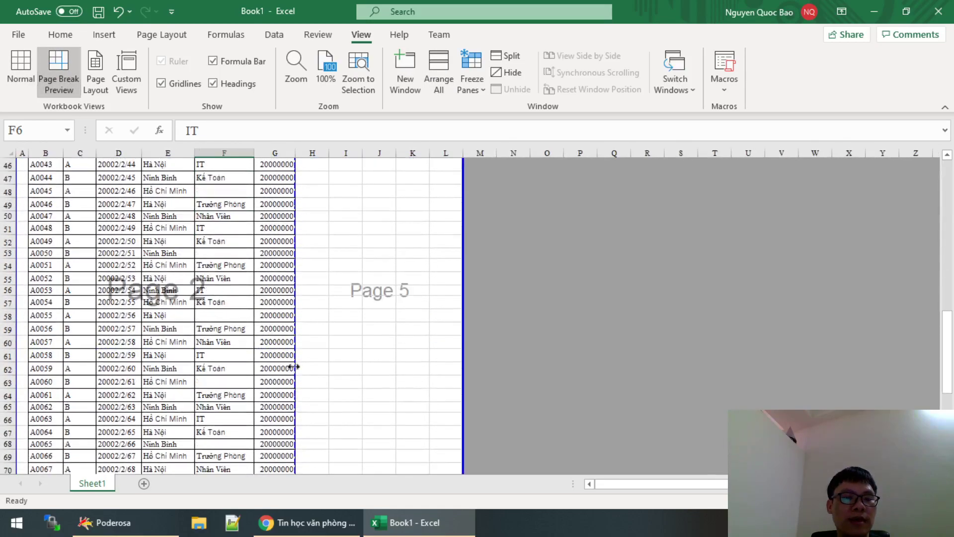
{"action": "scroll", "coordinate": [293, 366], "scroll_direction": "down", "scroll_amount": 10}
{"action": "scroll", "coordinate": [295, 372], "scroll_direction": "up", "scroll_amount": 8}
{"action": "scroll", "coordinate": [294, 383], "scroll_direction": "up", "scroll_amount": 15}
{"action": "scroll", "coordinate": [294, 396], "scroll_direction": "up", "scroll_amount": 4}
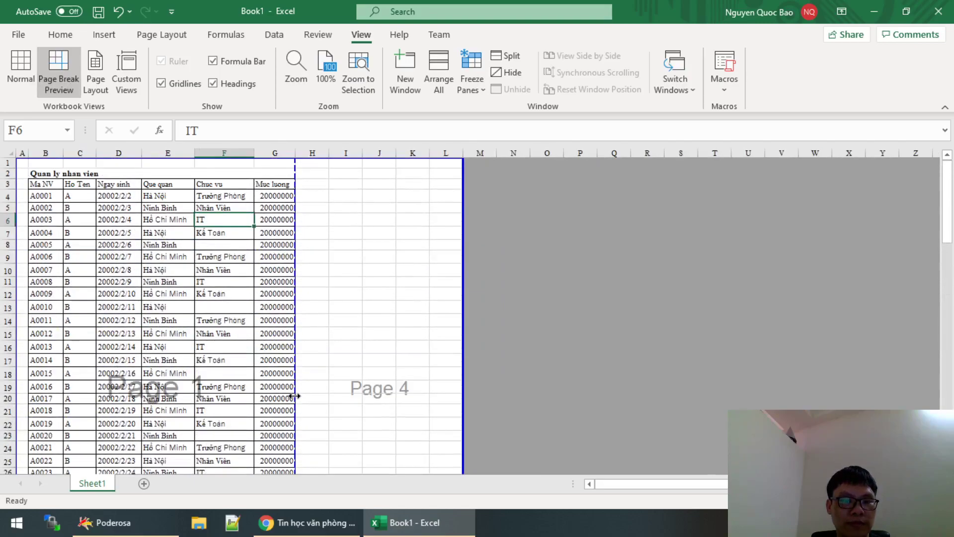
{"action": "left_click_drag", "start_coordinate": [45, 184], "coordinate": [124, 359]}
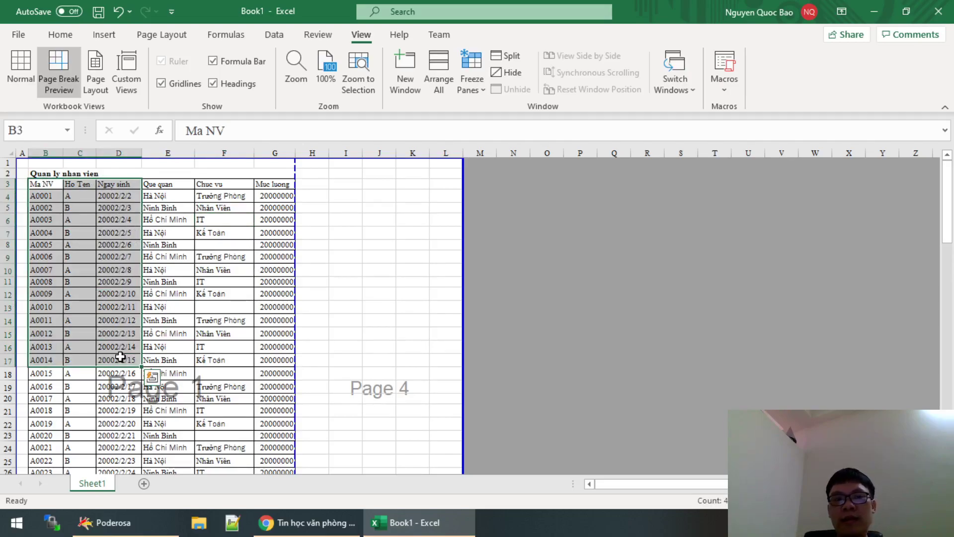
{"action": "left_click", "coordinate": [20, 34]}
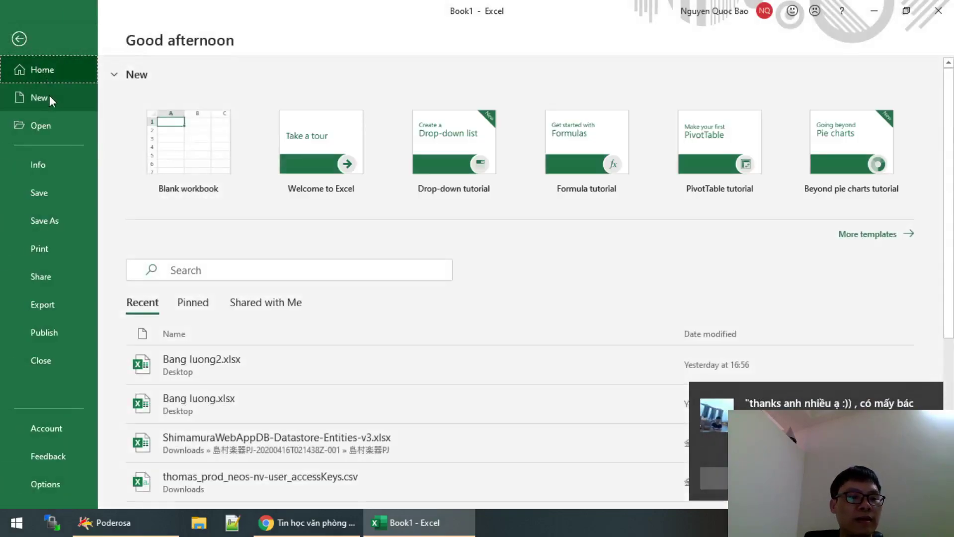
Review the 6-page A4 portrait print preview, keeping Print Active Sheets selected.
{"action": "left_click", "coordinate": [62, 255]}
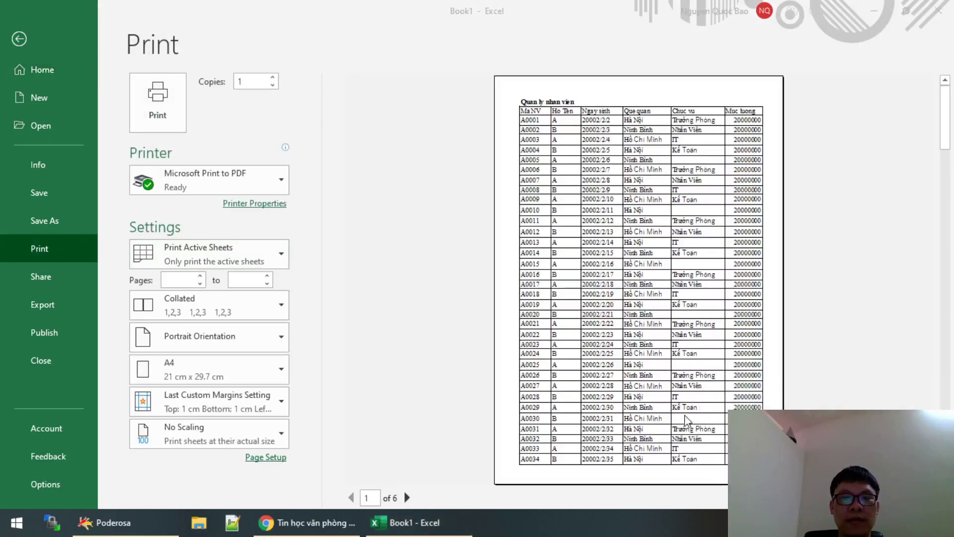
{"action": "scroll", "coordinate": [700, 204], "scroll_direction": "down", "scroll_amount": 3}
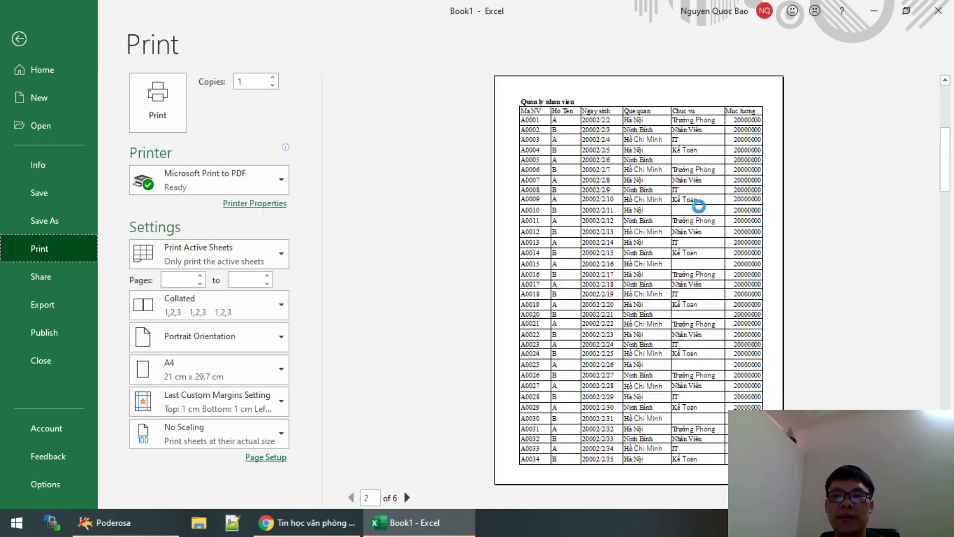
{"action": "scroll", "coordinate": [702, 212], "scroll_direction": "down", "scroll_amount": 3}
{"action": "scroll", "coordinate": [702, 213], "scroll_direction": "up", "scroll_amount": 1}
{"action": "scroll", "coordinate": [702, 212], "scroll_direction": "up", "scroll_amount": 3}
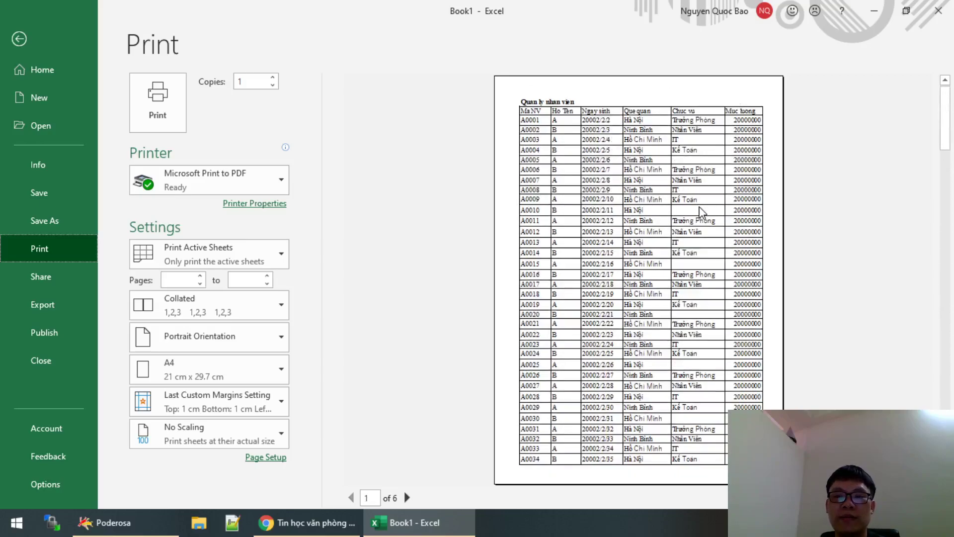
{"action": "scroll", "coordinate": [706, 213], "scroll_direction": "down", "scroll_amount": 1}
{"action": "scroll", "coordinate": [708, 215], "scroll_direction": "down", "scroll_amount": 2}
{"action": "scroll", "coordinate": [708, 215], "scroll_direction": "down", "scroll_amount": 1}
{"action": "scroll", "coordinate": [708, 215], "scroll_direction": "up", "scroll_amount": 4}
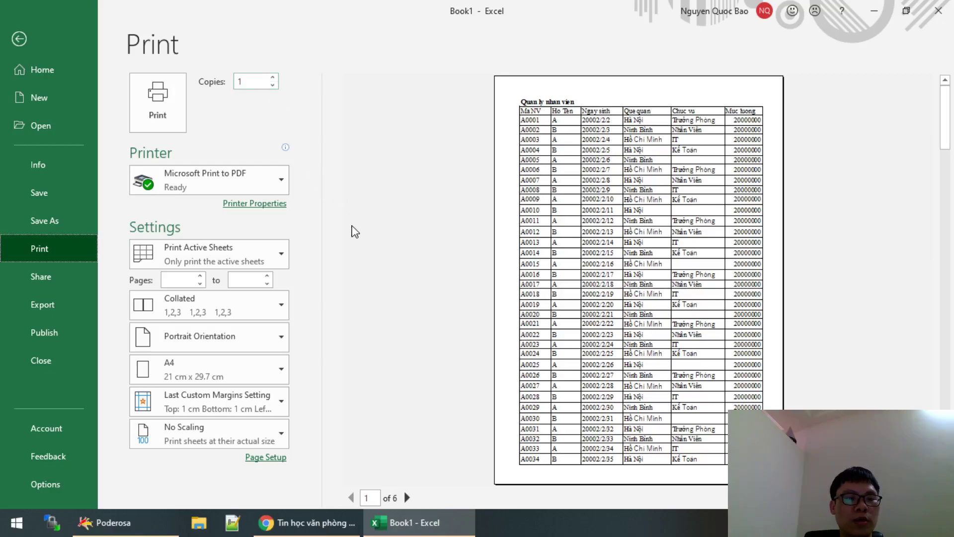
{"action": "scroll", "coordinate": [355, 231], "scroll_direction": "down", "scroll_amount": 1}
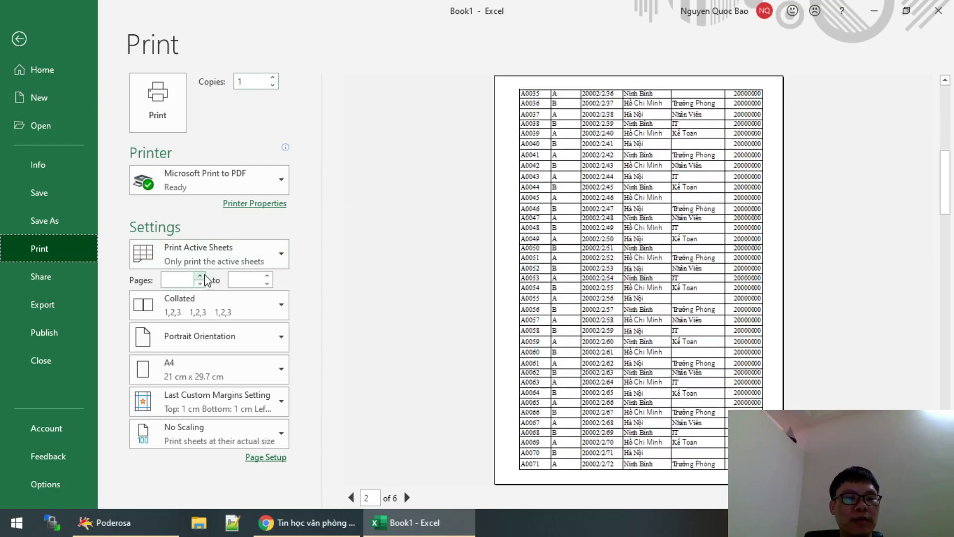
{"action": "left_click", "coordinate": [265, 262]}
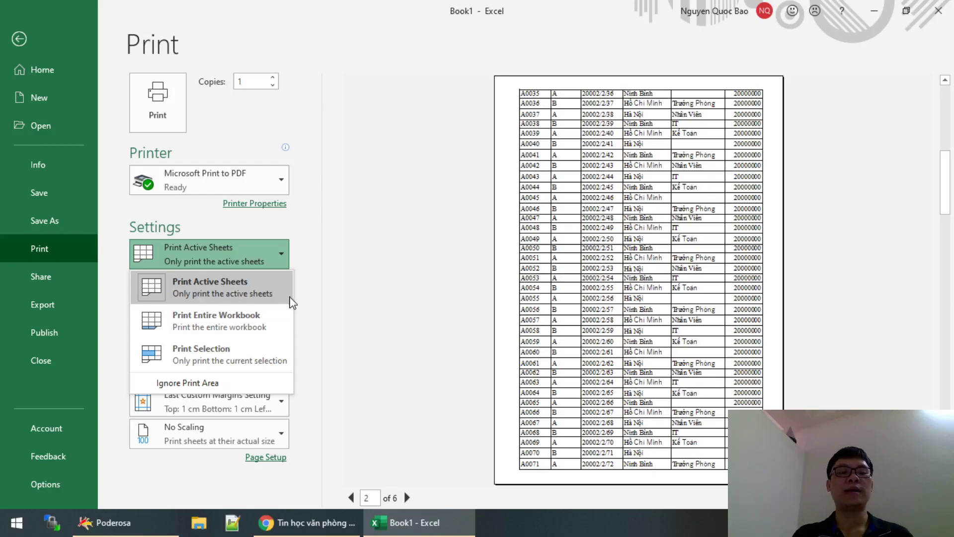
{"action": "left_click", "coordinate": [407, 346]}
Leave print preview and add a new blank Sheet2.
{"action": "left_click", "coordinate": [19, 39]}
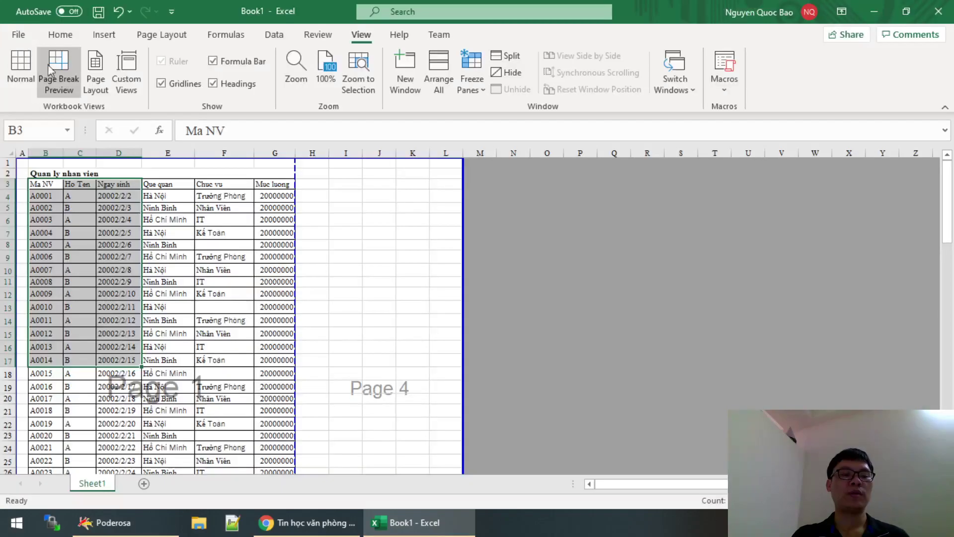
{"action": "left_click", "coordinate": [143, 483]}
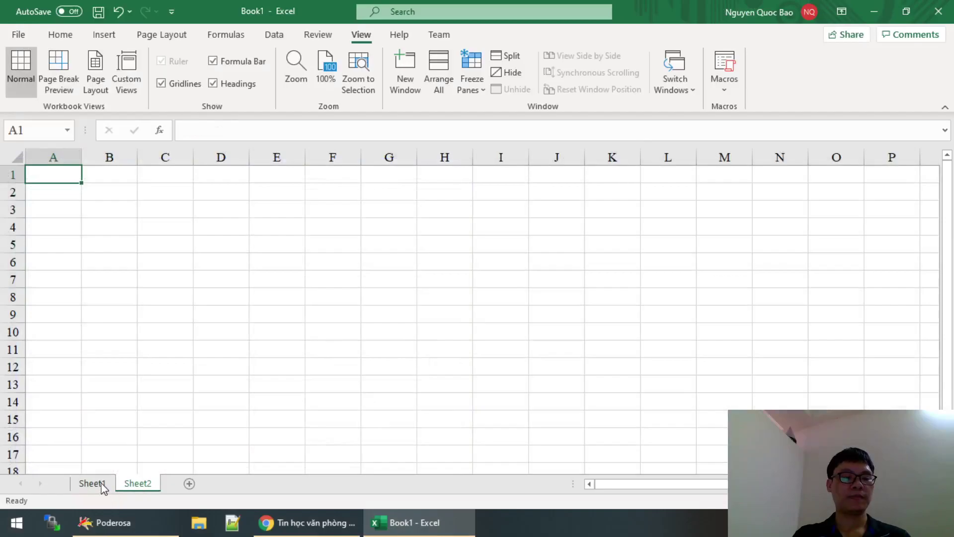
{"action": "left_click", "coordinate": [93, 483]}
Copy the whole employee table from Sheet1 and paste it at A1 on Sheet2.
{"action": "key", "text": "ctrl+a"}
{"action": "key", "text": "ctrl+c"}
{"action": "left_click", "coordinate": [137, 483]}
{"action": "key", "text": "ctrl+v"}
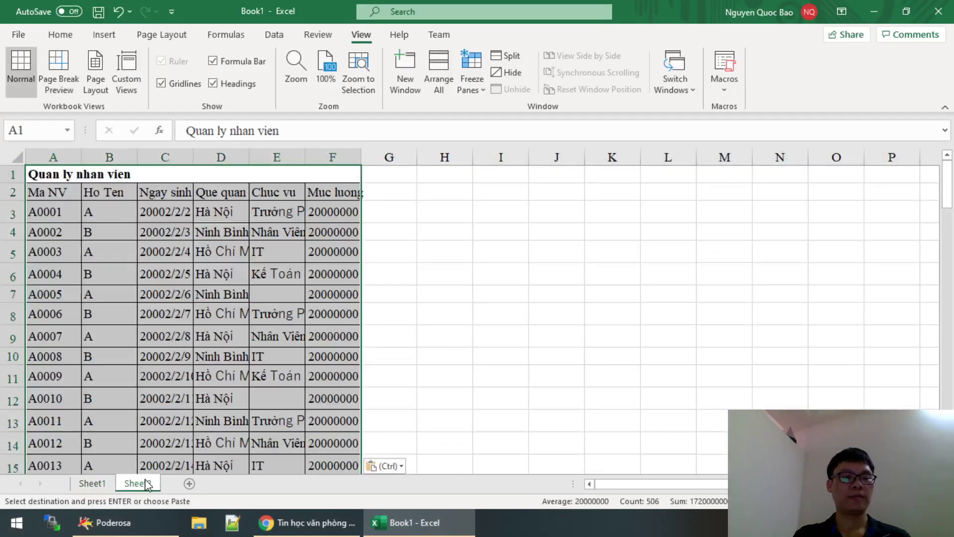
{"action": "left_click", "coordinate": [406, 374]}
{"action": "scroll", "coordinate": [405, 373], "scroll_direction": "down", "scroll_amount": 5}
{"action": "scroll", "coordinate": [405, 375], "scroll_direction": "down", "scroll_amount": 6}
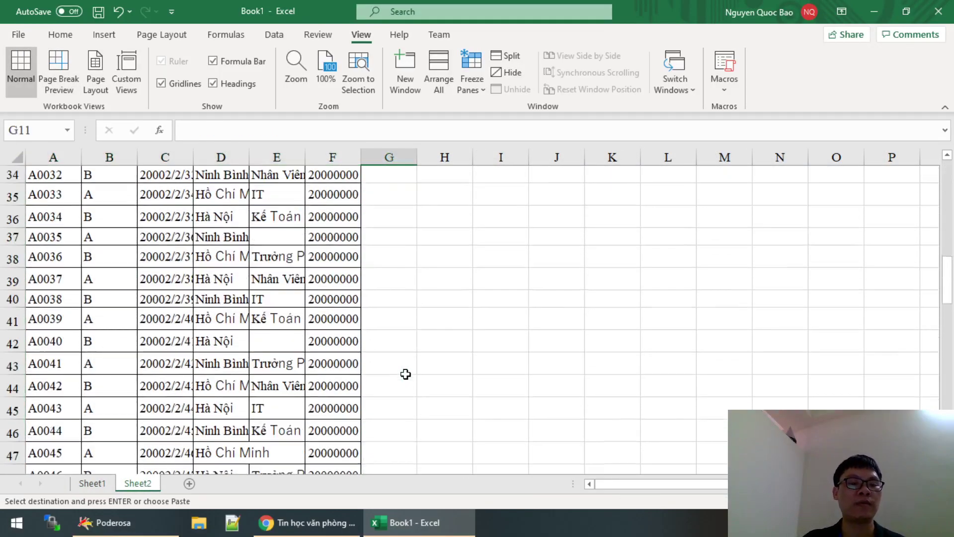
{"action": "scroll", "coordinate": [377, 383], "scroll_direction": "down", "scroll_amount": 5}
{"action": "left_click", "coordinate": [104, 482]}
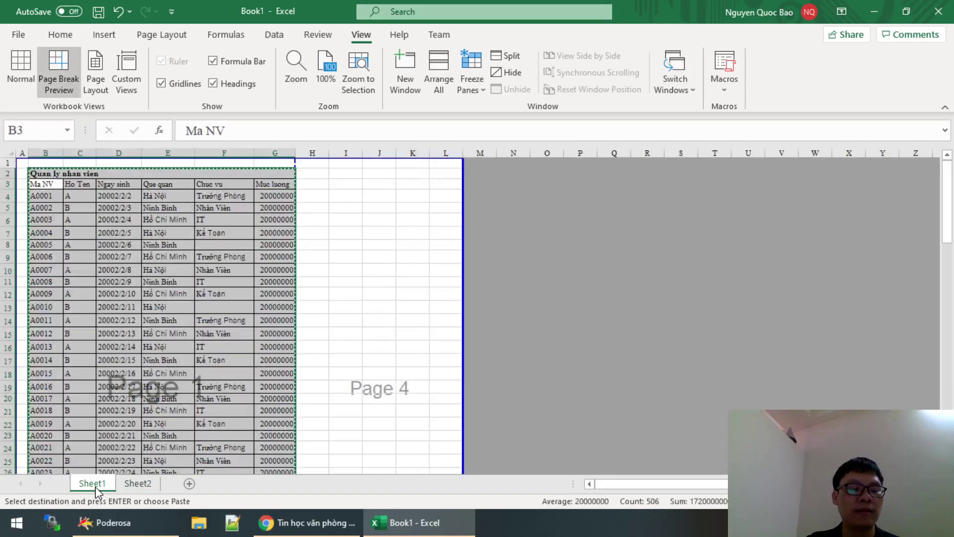
Open the print preview with Ctrl+P and page forward to the last of 6 pages.
{"action": "left_click", "coordinate": [167, 447]}
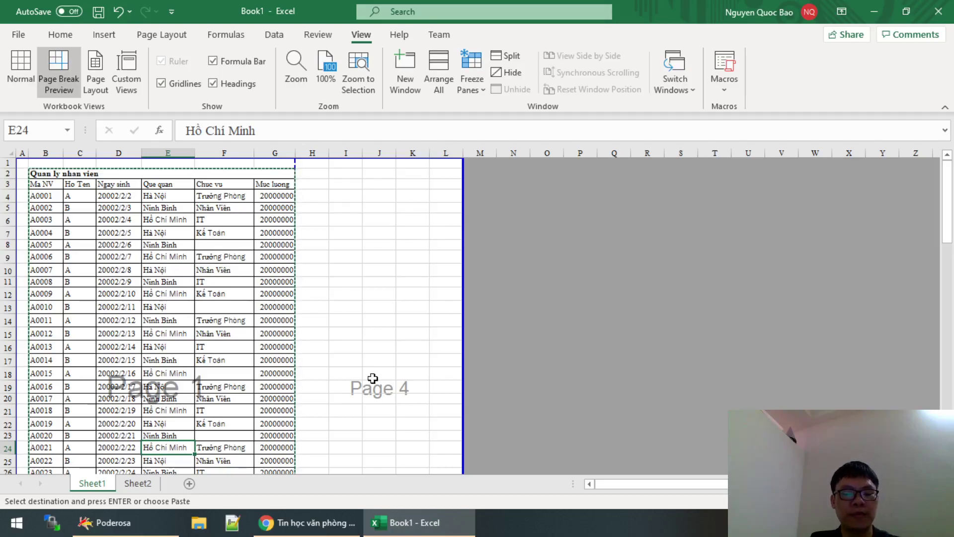
{"action": "key", "text": "ctrl+p"}
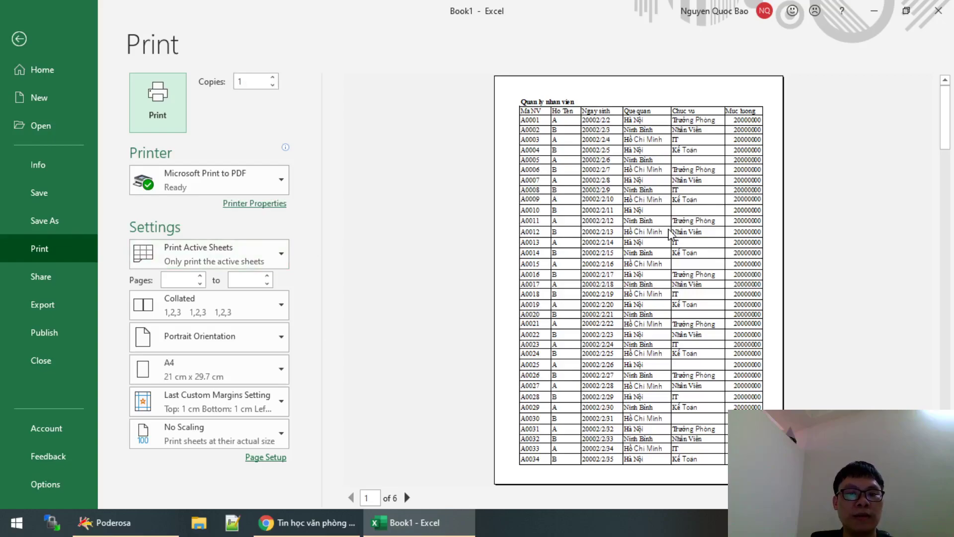
{"action": "scroll", "coordinate": [671, 234], "scroll_direction": "down", "scroll_amount": 1}
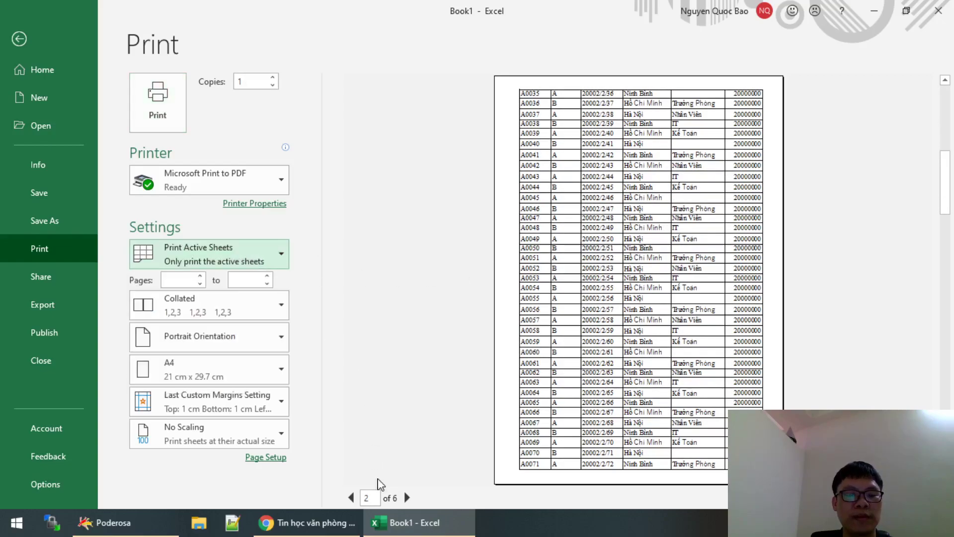
{"action": "left_click", "coordinate": [407, 497]}
{"action": "left_click", "coordinate": [407, 497]}
{"action": "left_click", "coordinate": [407, 497]}
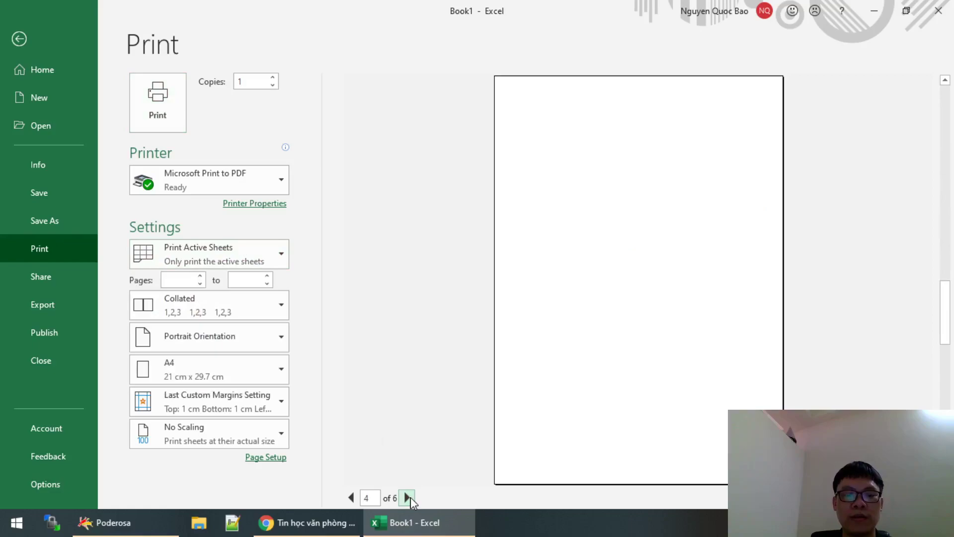
{"action": "left_click", "coordinate": [408, 497]}
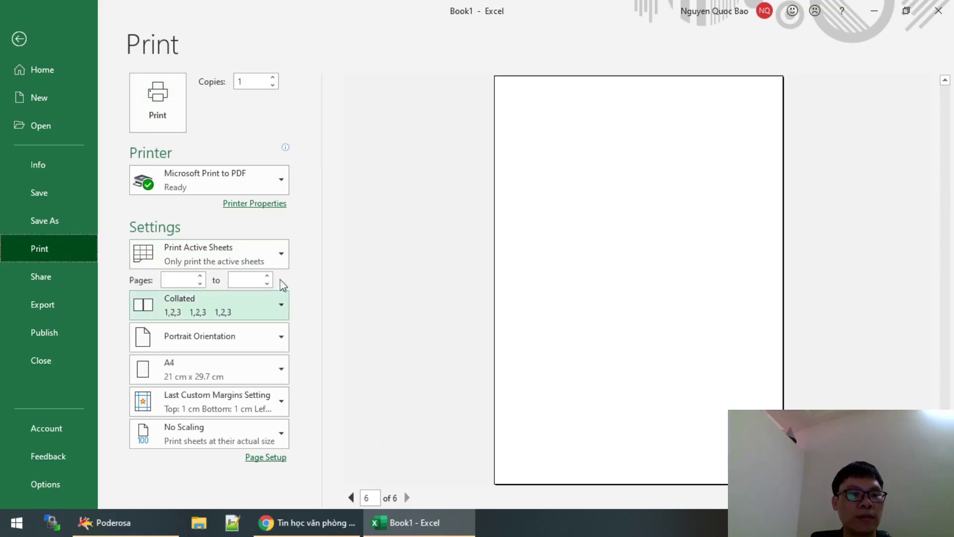
Keep Print Active Sheets and page back toward the first preview page.
{"action": "left_click", "coordinate": [265, 252]}
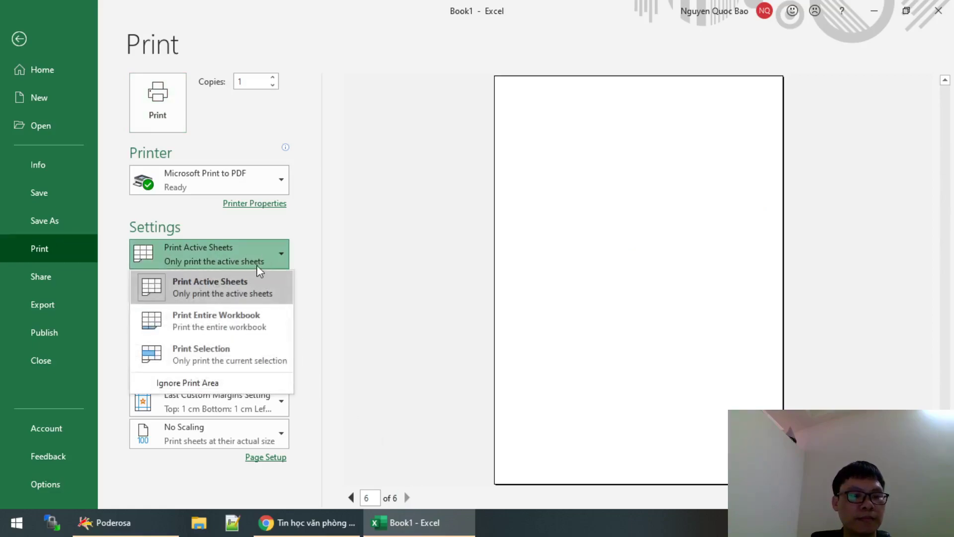
{"action": "left_click", "coordinate": [249, 290]}
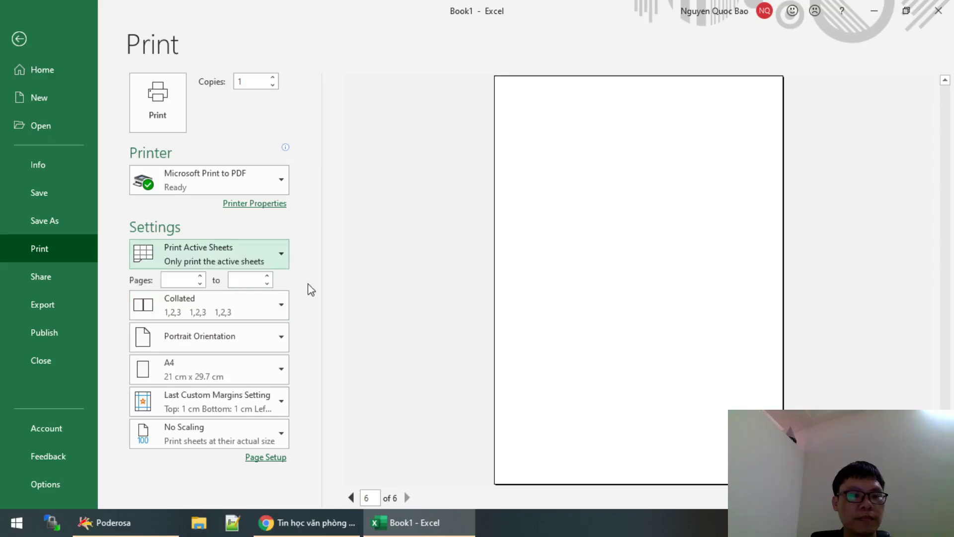
{"action": "left_click", "coordinate": [353, 498]}
{"action": "left_click", "coordinate": [352, 499]}
{"action": "left_click", "coordinate": [352, 499]}
{"action": "left_click", "coordinate": [353, 499]}
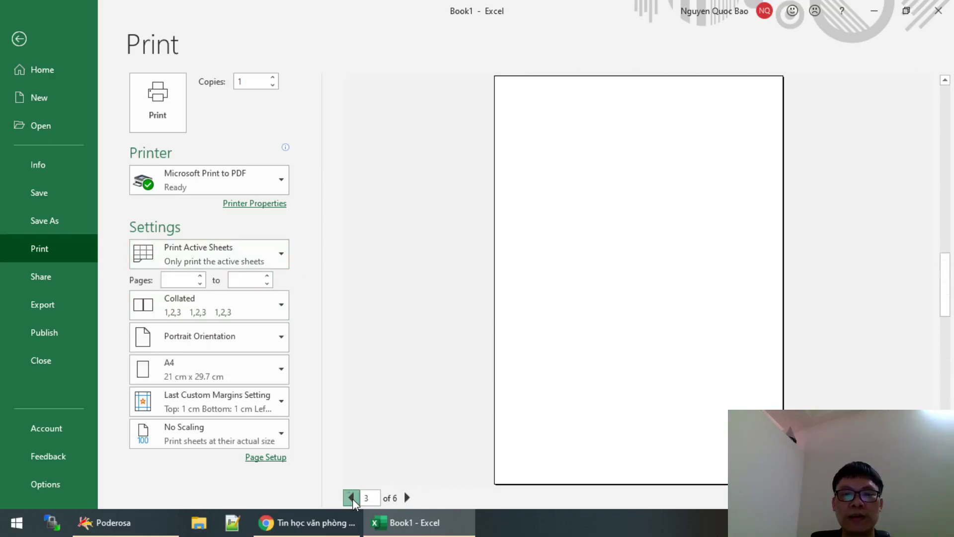
{"action": "left_click", "coordinate": [353, 499]}
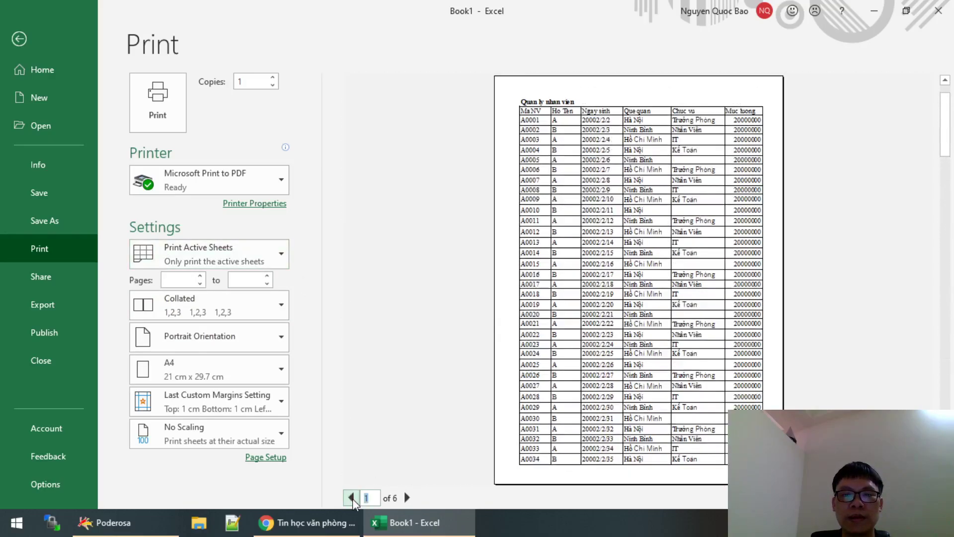
Page forward to the final preview page again, then back to page 1 of 6.
{"action": "left_click", "coordinate": [407, 498]}
{"action": "left_click", "coordinate": [407, 497]}
{"action": "left_click", "coordinate": [407, 498]}
{"action": "left_click", "coordinate": [406, 498]}
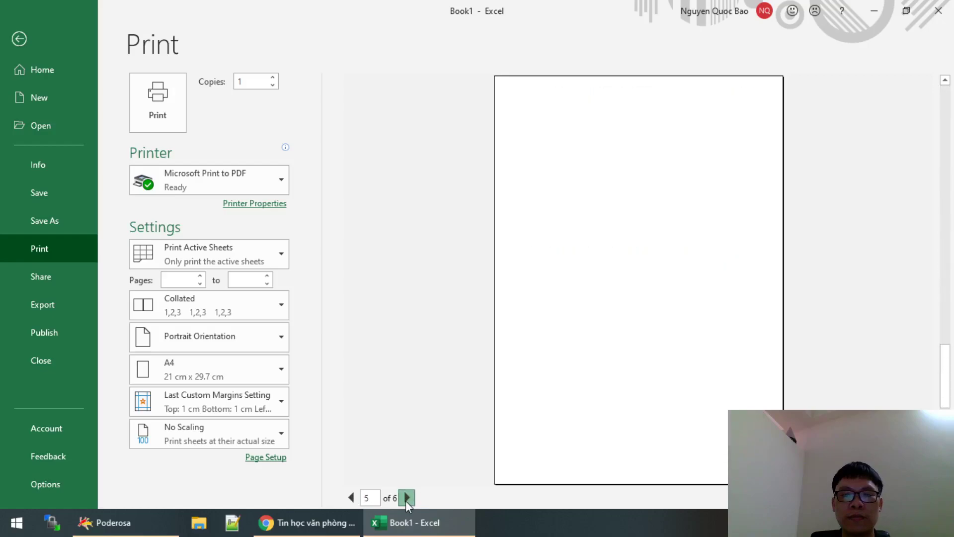
{"action": "left_click", "coordinate": [406, 498]}
{"action": "left_click", "coordinate": [346, 500]}
{"action": "left_click", "coordinate": [346, 500]}
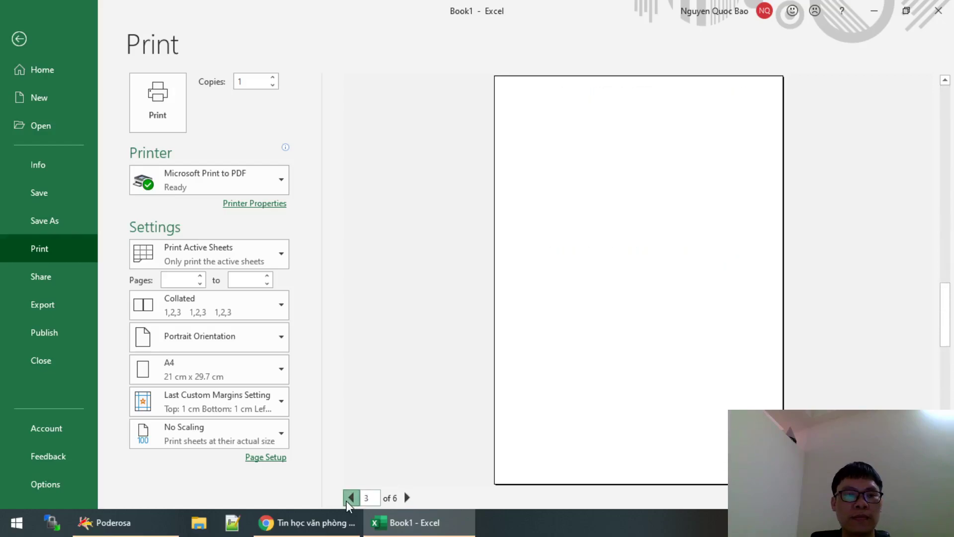
{"action": "left_click", "coordinate": [345, 500]}
{"action": "left_click", "coordinate": [346, 500]}
{"action": "left_click", "coordinate": [346, 500]}
Back in Page Break Preview, drag the blue page border from column L to column G.
{"action": "left_click", "coordinate": [19, 38]}
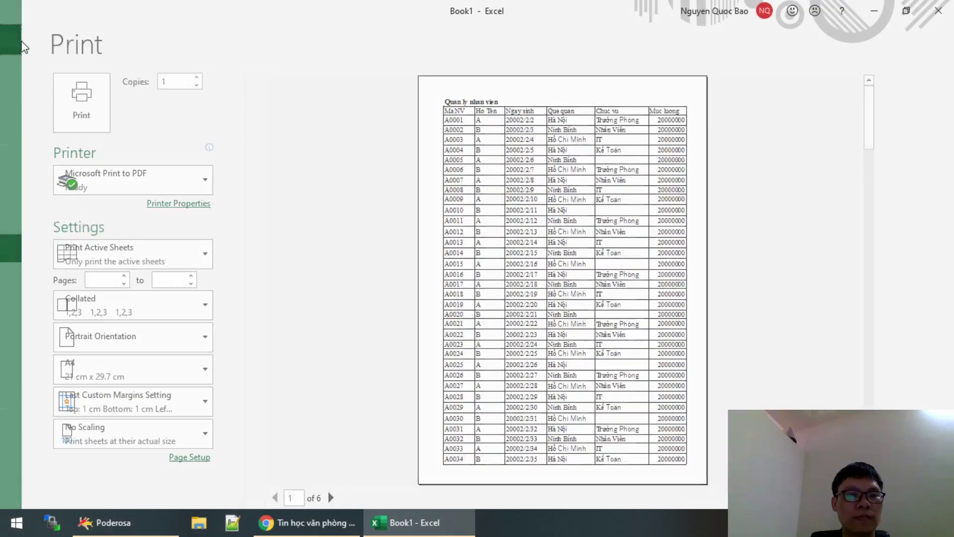
{"action": "scroll", "coordinate": [280, 280], "scroll_direction": "down", "scroll_amount": 4}
{"action": "scroll", "coordinate": [280, 281], "scroll_direction": "down", "scroll_amount": 7}
{"action": "scroll", "coordinate": [280, 281], "scroll_direction": "up", "scroll_amount": 4}
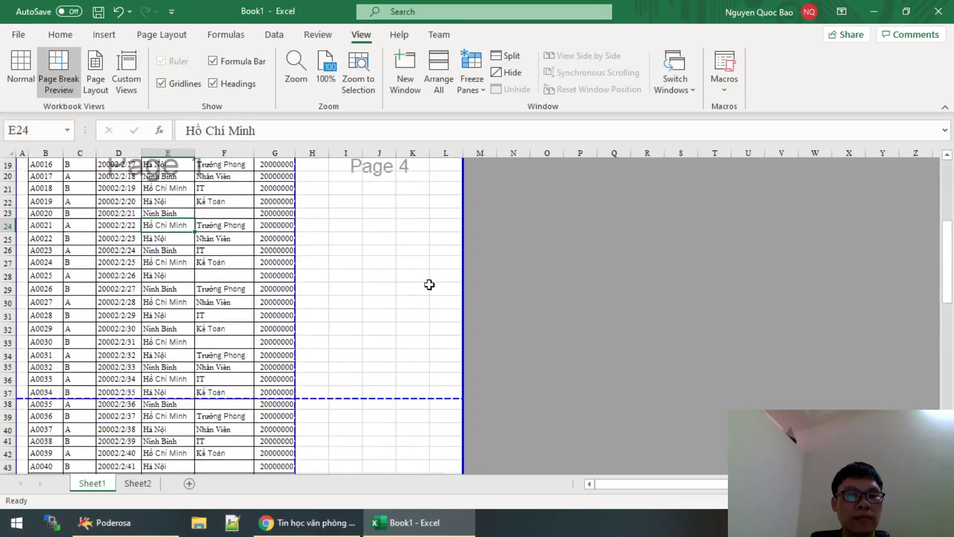
{"action": "scroll", "coordinate": [428, 284], "scroll_direction": "up", "scroll_amount": 7}
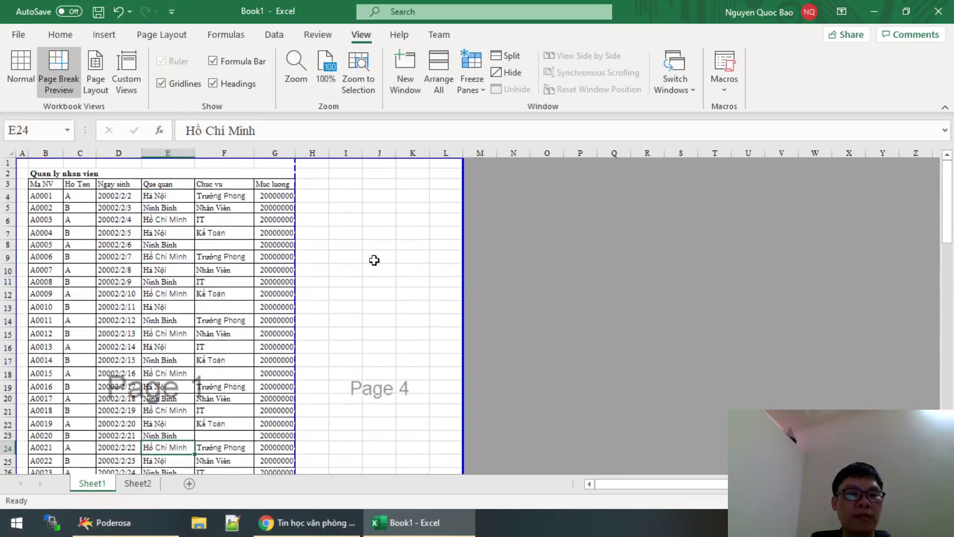
{"action": "scroll", "coordinate": [223, 276], "scroll_direction": "down", "scroll_amount": 10}
{"action": "scroll", "coordinate": [223, 278], "scroll_direction": "down", "scroll_amount": 5}
{"action": "scroll", "coordinate": [223, 278], "scroll_direction": "down", "scroll_amount": 4}
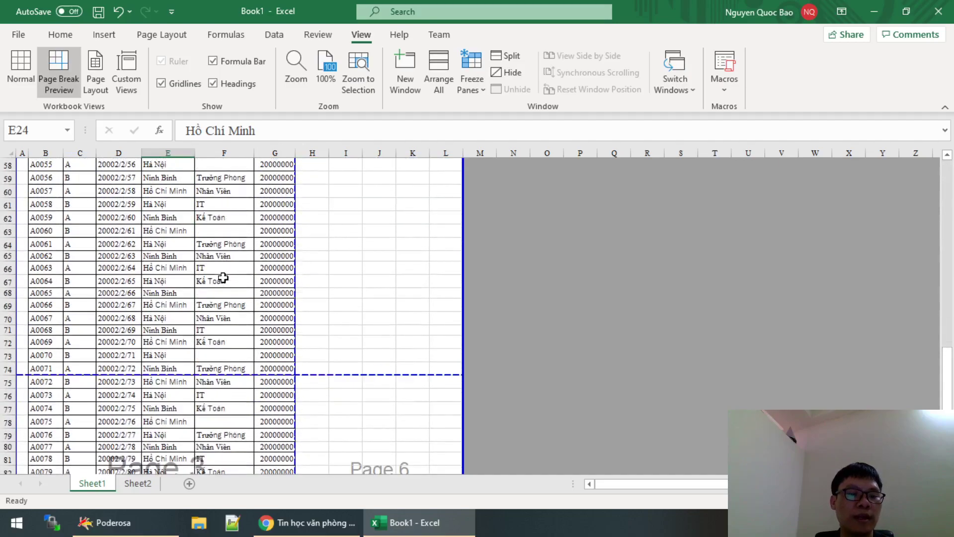
{"action": "scroll", "coordinate": [223, 278], "scroll_direction": "down", "scroll_amount": 7}
{"action": "scroll", "coordinate": [283, 277], "scroll_direction": "up", "scroll_amount": 6}
{"action": "scroll", "coordinate": [283, 276], "scroll_direction": "up", "scroll_amount": 17}
{"action": "scroll", "coordinate": [342, 257], "scroll_direction": "up", "scroll_amount": 3}
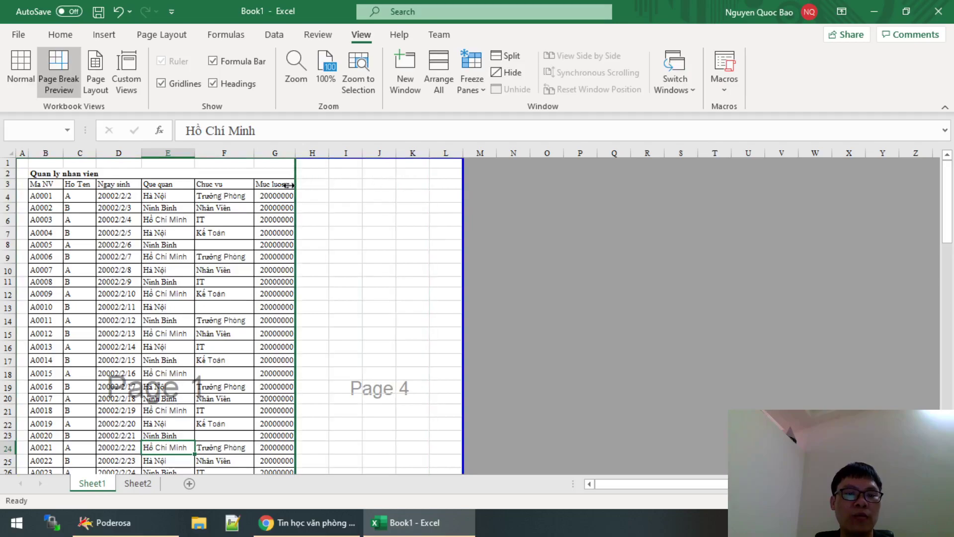
{"action": "left_click_drag", "start_coordinate": [461, 184], "coordinate": [297, 184]}
{"action": "scroll", "coordinate": [323, 208], "scroll_direction": "down", "scroll_amount": 6}
{"action": "scroll", "coordinate": [323, 208], "scroll_direction": "down", "scroll_amount": 15}
{"action": "scroll", "coordinate": [321, 207], "scroll_direction": "down", "scroll_amount": 2}
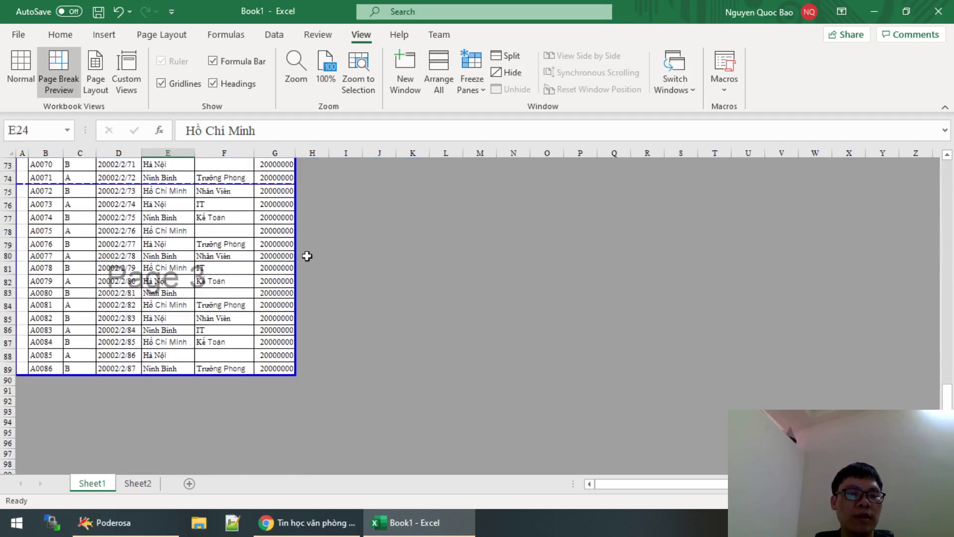
{"action": "scroll", "coordinate": [307, 255], "scroll_direction": "down", "scroll_amount": 2}
{"action": "scroll", "coordinate": [253, 343], "scroll_direction": "up", "scroll_amount": 16}
{"action": "scroll", "coordinate": [253, 343], "scroll_direction": "up", "scroll_amount": 10}
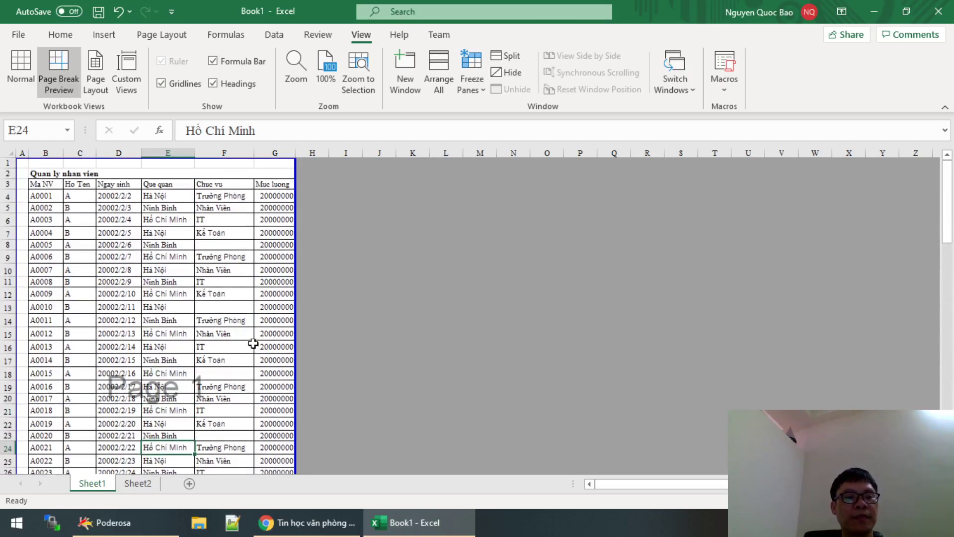
Check the print preview, which now spans three pages.
{"action": "key", "text": "ctrl+p"}
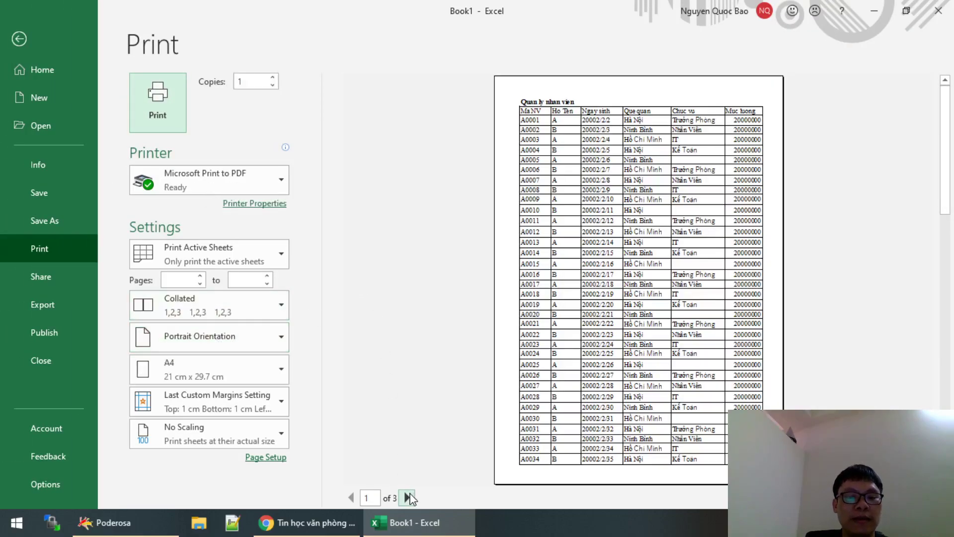
{"action": "left_click", "coordinate": [407, 498]}
{"action": "left_click", "coordinate": [407, 498]}
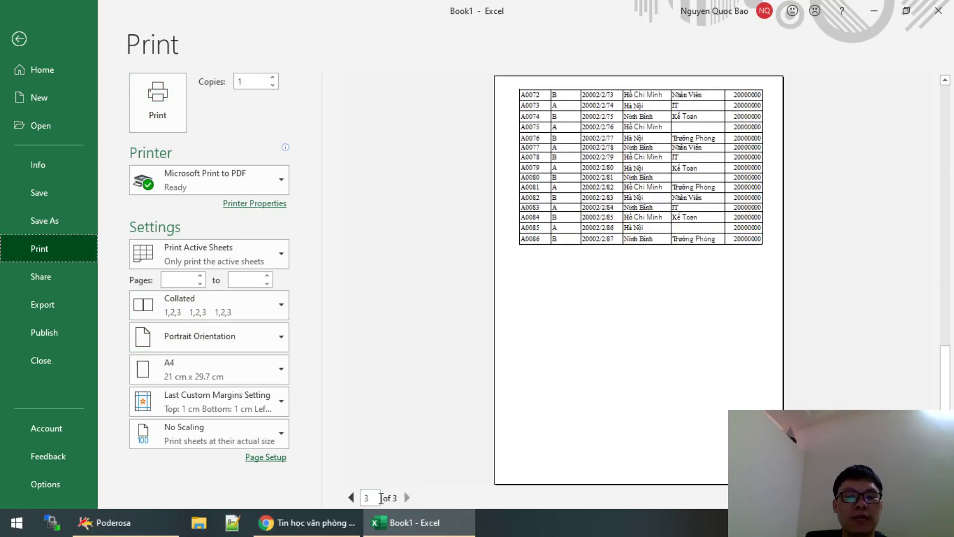
{"action": "left_click", "coordinate": [351, 498]}
{"action": "left_click", "coordinate": [350, 498]}
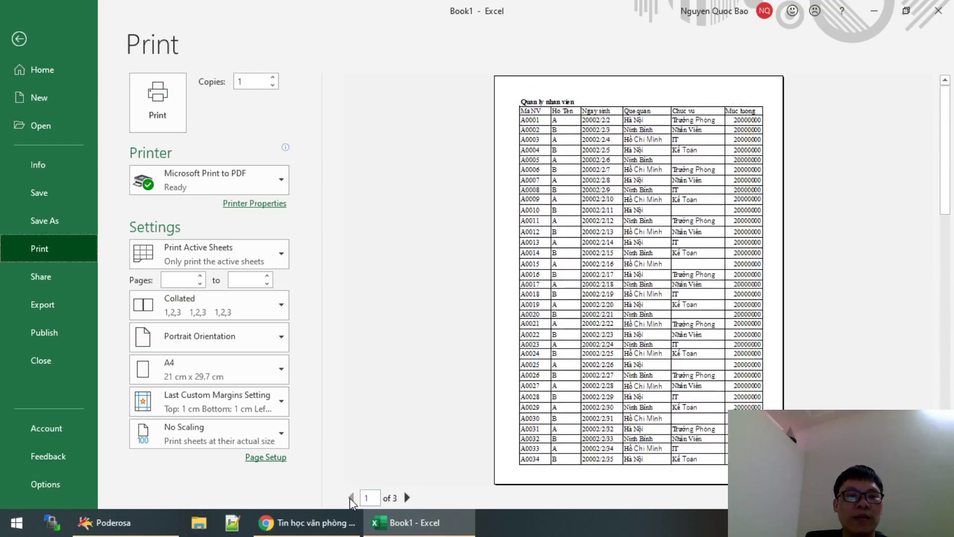
Widen the page edge out to column N, then pull it back to column G and re-preview.
{"action": "left_click", "coordinate": [19, 39]}
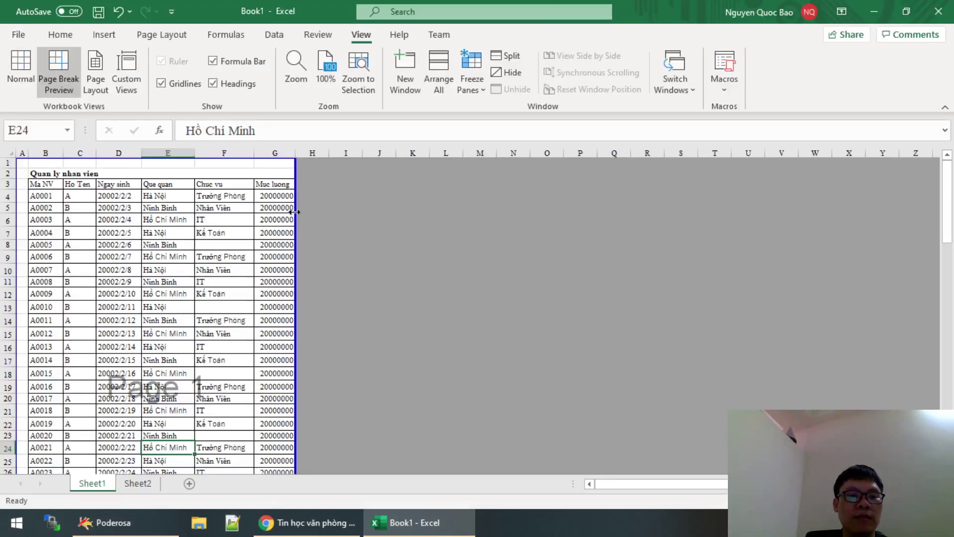
{"action": "left_click_drag", "start_coordinate": [294, 212], "coordinate": [530, 214]}
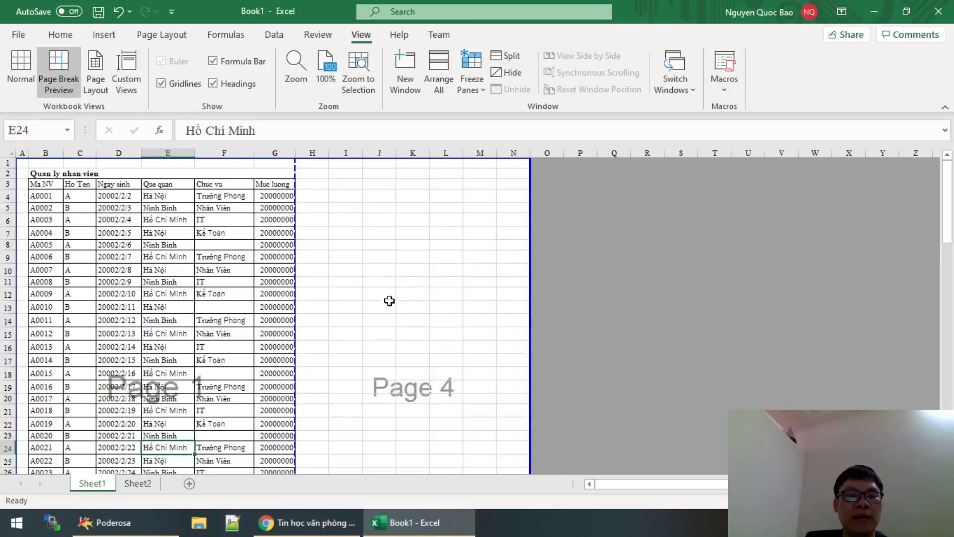
{"action": "scroll", "coordinate": [389, 300], "scroll_direction": "down", "scroll_amount": 7}
{"action": "scroll", "coordinate": [389, 300], "scroll_direction": "down", "scroll_amount": 7}
{"action": "scroll", "coordinate": [389, 301], "scroll_direction": "down", "scroll_amount": 10}
{"action": "scroll", "coordinate": [399, 301], "scroll_direction": "up", "scroll_amount": 6}
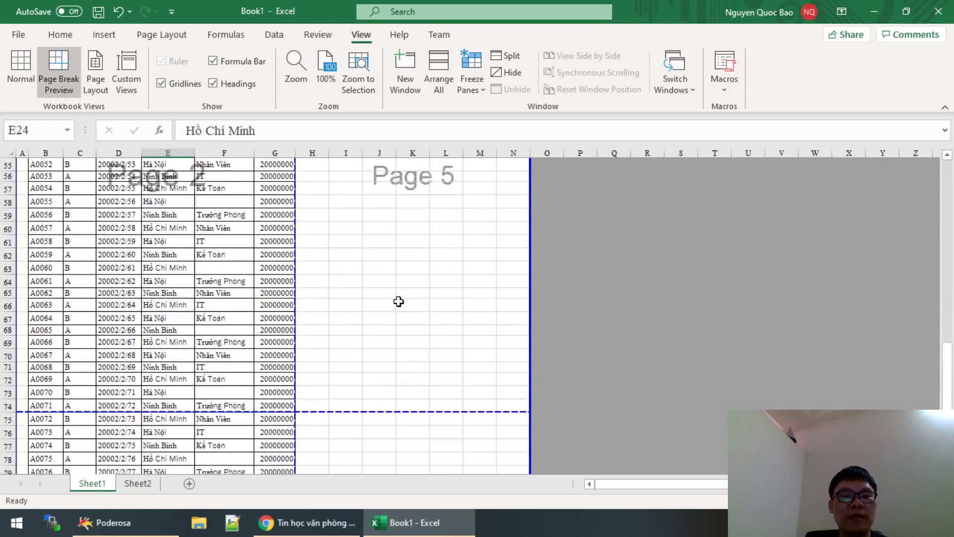
{"action": "scroll", "coordinate": [399, 302], "scroll_direction": "up", "scroll_amount": 15}
{"action": "scroll", "coordinate": [399, 301], "scroll_direction": "up", "scroll_amount": 2}
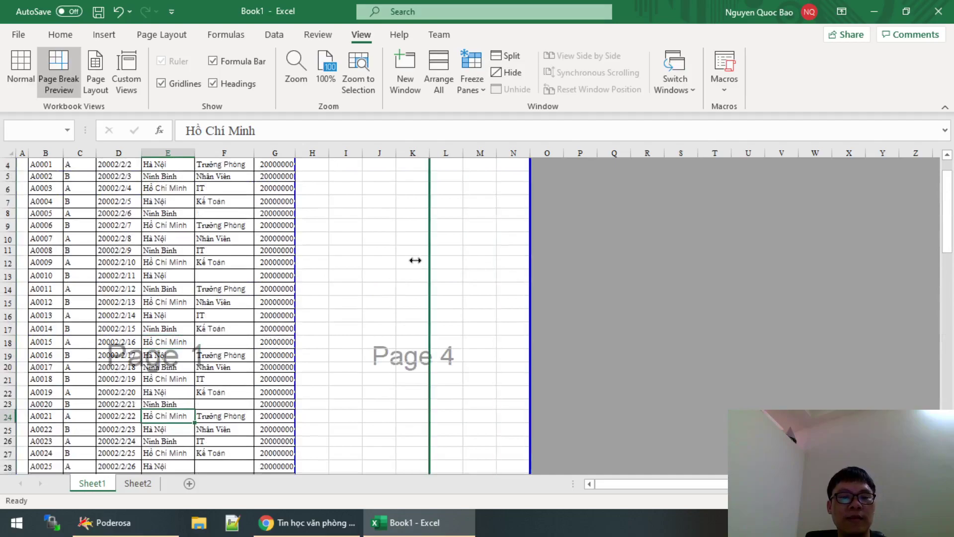
{"action": "left_click_drag", "start_coordinate": [530, 245], "coordinate": [293, 268]}
{"action": "scroll", "coordinate": [288, 269], "scroll_direction": "down", "scroll_amount": 8}
{"action": "scroll", "coordinate": [288, 278], "scroll_direction": "down", "scroll_amount": 8}
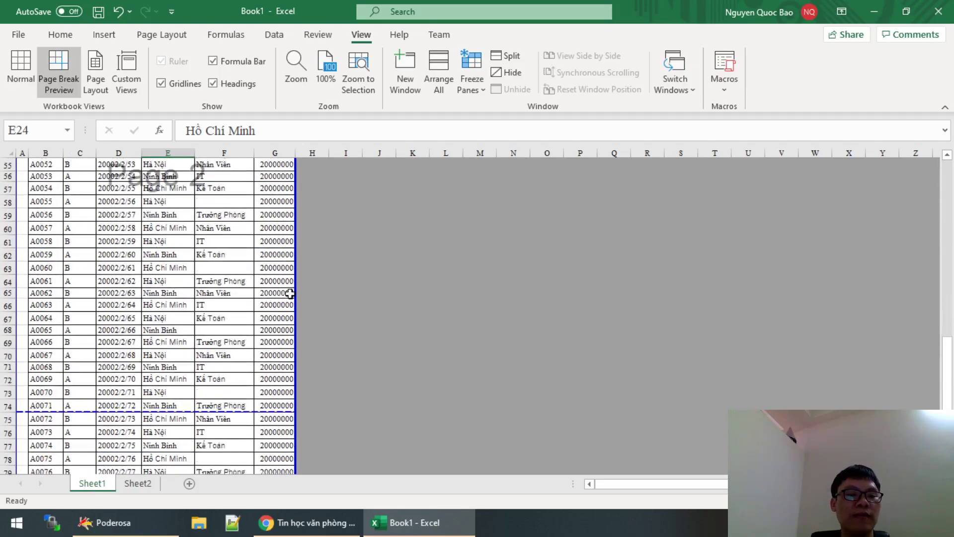
{"action": "scroll", "coordinate": [290, 308], "scroll_direction": "down", "scroll_amount": 10}
{"action": "scroll", "coordinate": [290, 329], "scroll_direction": "up", "scroll_amount": 10}
{"action": "scroll", "coordinate": [290, 330], "scroll_direction": "up", "scroll_amount": 5}
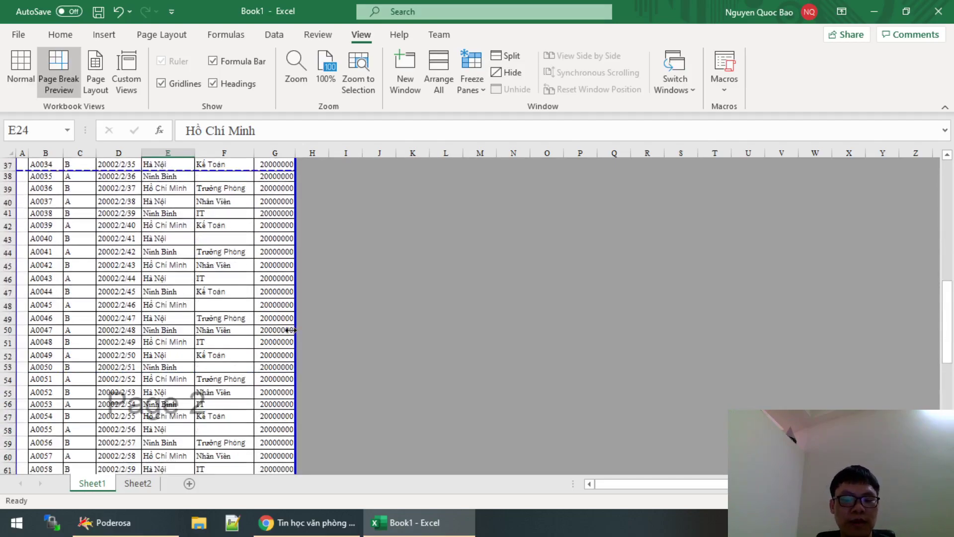
{"action": "key", "text": "ctrl+p"}
Switch printing to Print Entire Workbook and page forward to the last of six pages.
{"action": "left_click", "coordinate": [244, 261]}
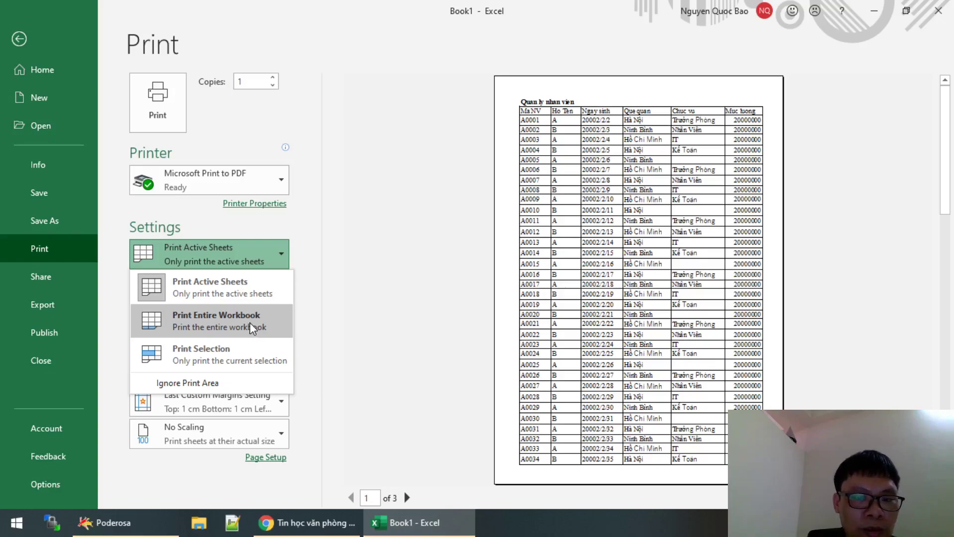
{"action": "left_click", "coordinate": [253, 328]}
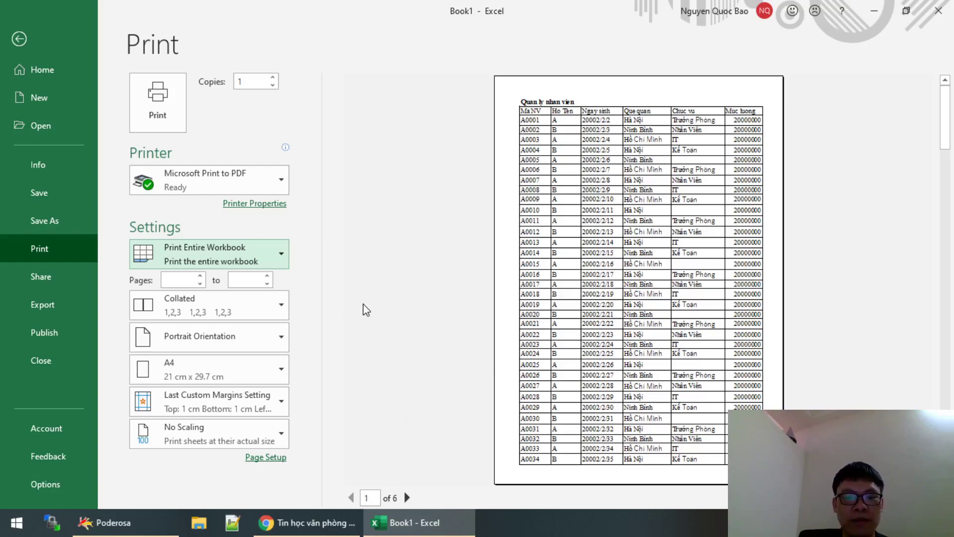
{"action": "left_click", "coordinate": [407, 497]}
{"action": "left_click", "coordinate": [407, 497]}
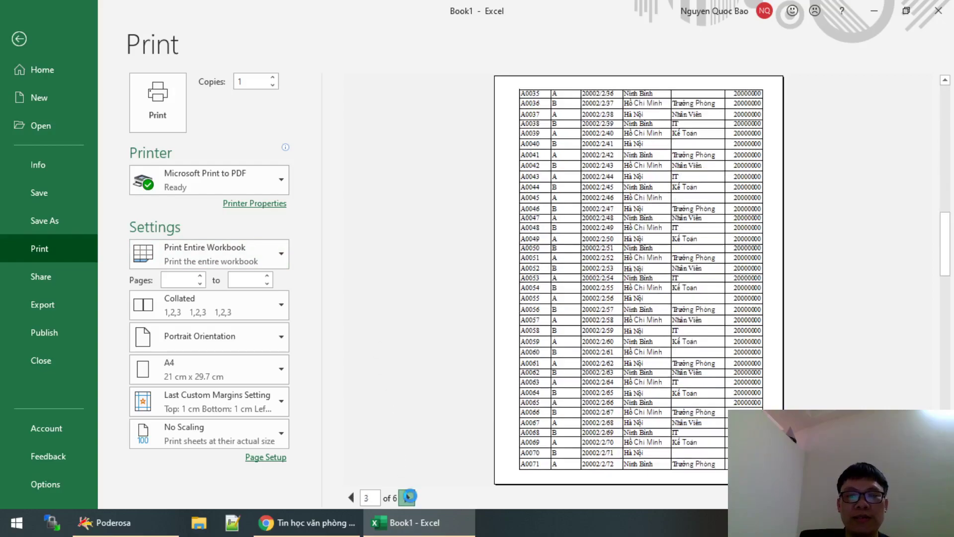
{"action": "left_click", "coordinate": [407, 497]}
{"action": "left_click", "coordinate": [408, 497]}
{"action": "left_click", "coordinate": [408, 497]}
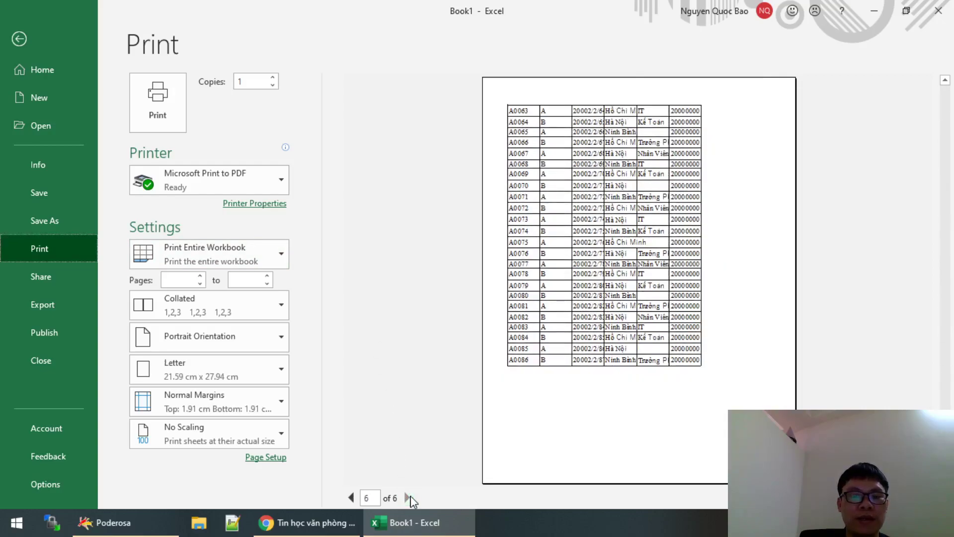
Page back to the first preview page and return to the worksheet.
{"action": "left_click", "coordinate": [351, 496]}
{"action": "left_click", "coordinate": [350, 496]}
{"action": "left_click", "coordinate": [351, 497]}
{"action": "left_click", "coordinate": [351, 497]}
{"action": "left_click", "coordinate": [351, 497]}
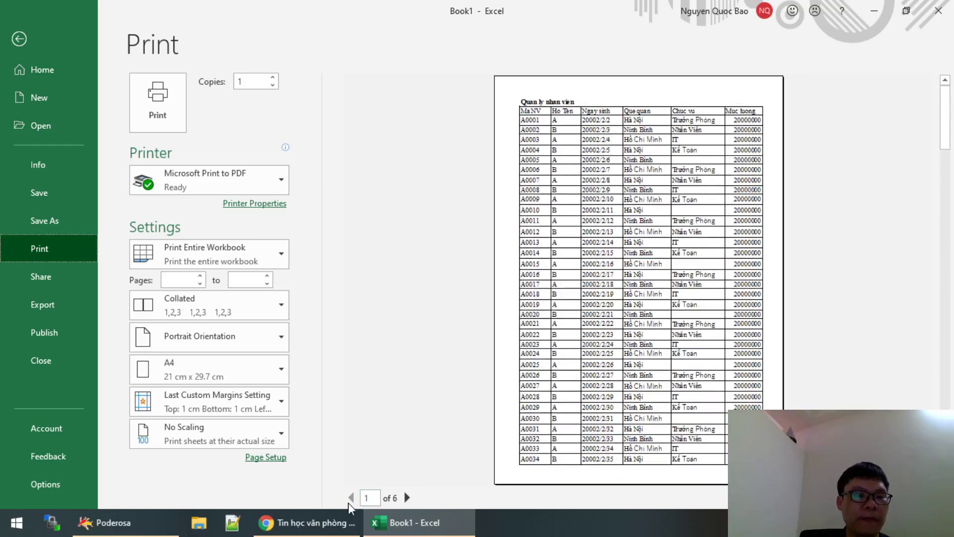
{"action": "left_click", "coordinate": [277, 264]}
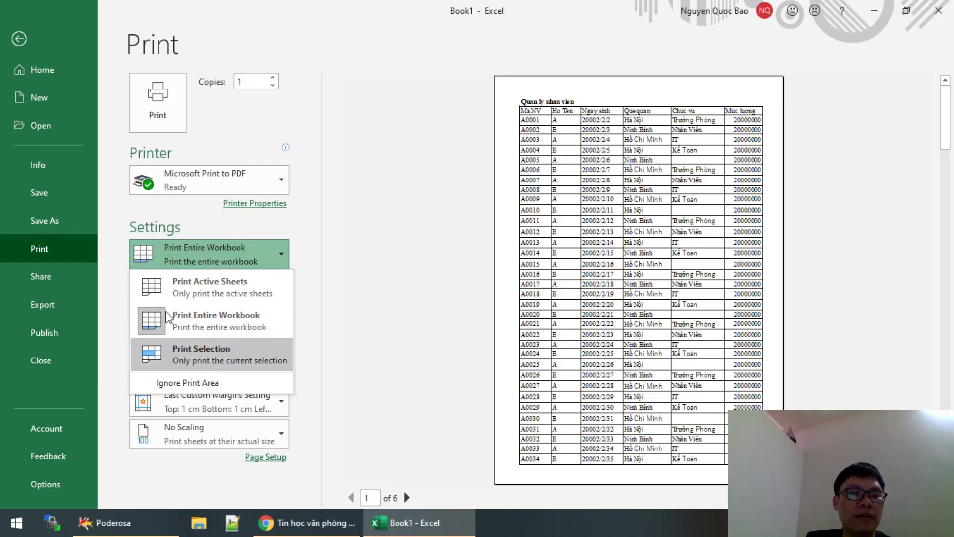
{"action": "left_click", "coordinate": [19, 39]}
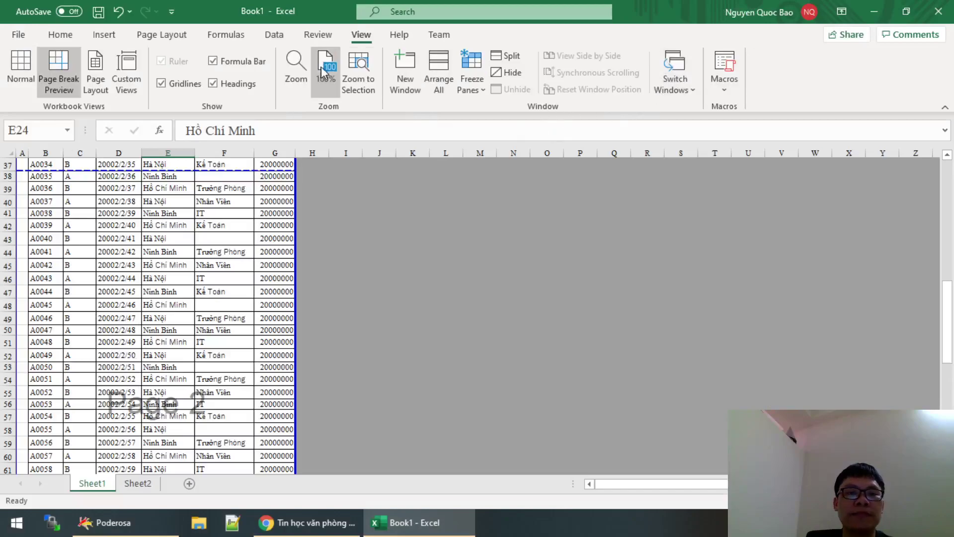
Switch to Normal view and select B3:G14, the header and first eleven employee rows.
{"action": "left_click", "coordinate": [28, 75]}
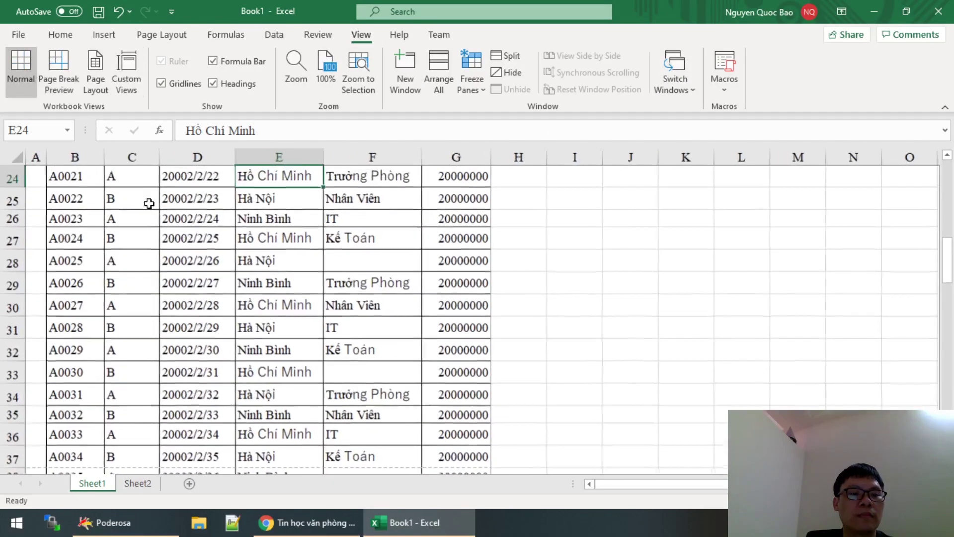
{"action": "scroll", "coordinate": [365, 312], "scroll_direction": "up", "scroll_amount": 8}
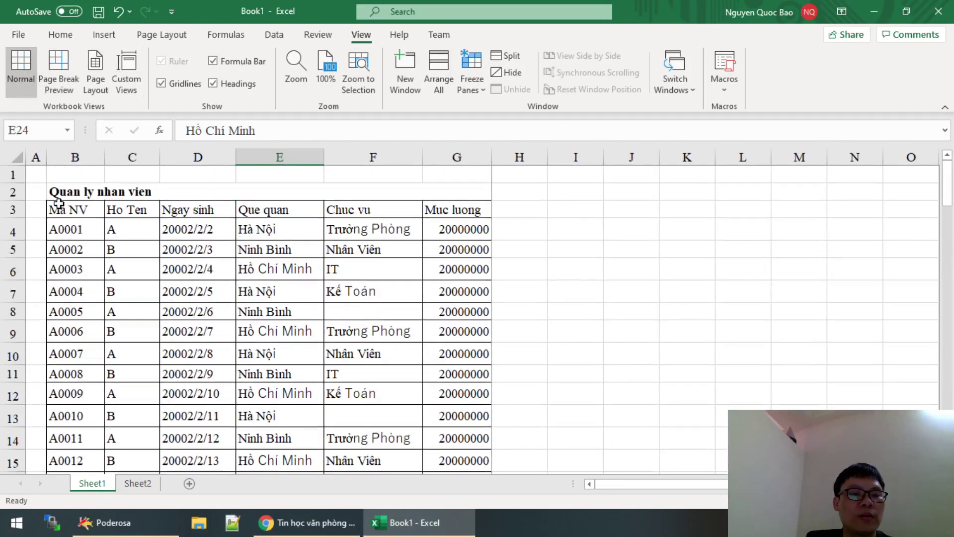
{"action": "mouse_move", "coordinate": [58, 203]}
{"action": "left_mouse_down"}
{"action": "mouse_move", "coordinate": [114, 213]}
{"action": "mouse_move", "coordinate": [432, 388]}
{"action": "mouse_move", "coordinate": [449, 448]}
{"action": "left_mouse_up"}
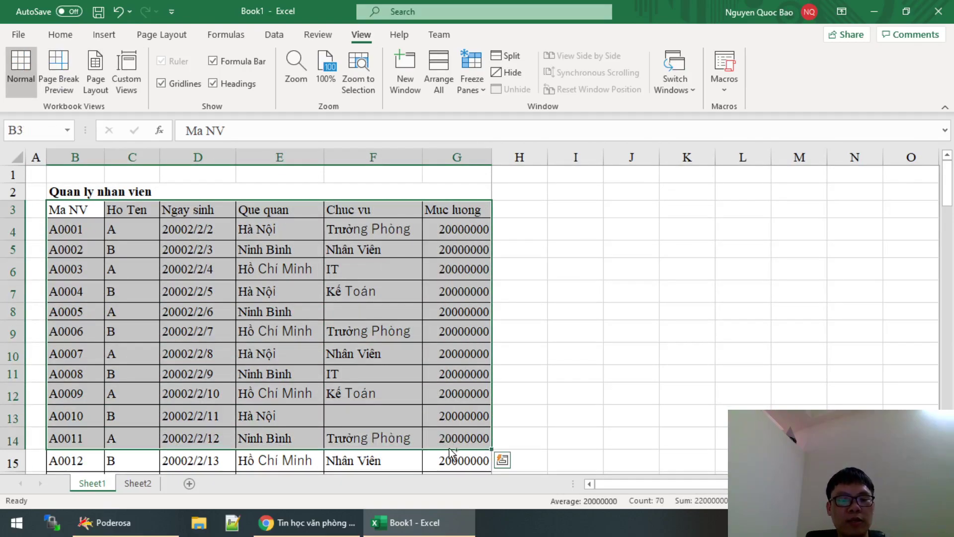
Set the print preview to Print Selection.
{"action": "key", "text": "ctrl+p"}
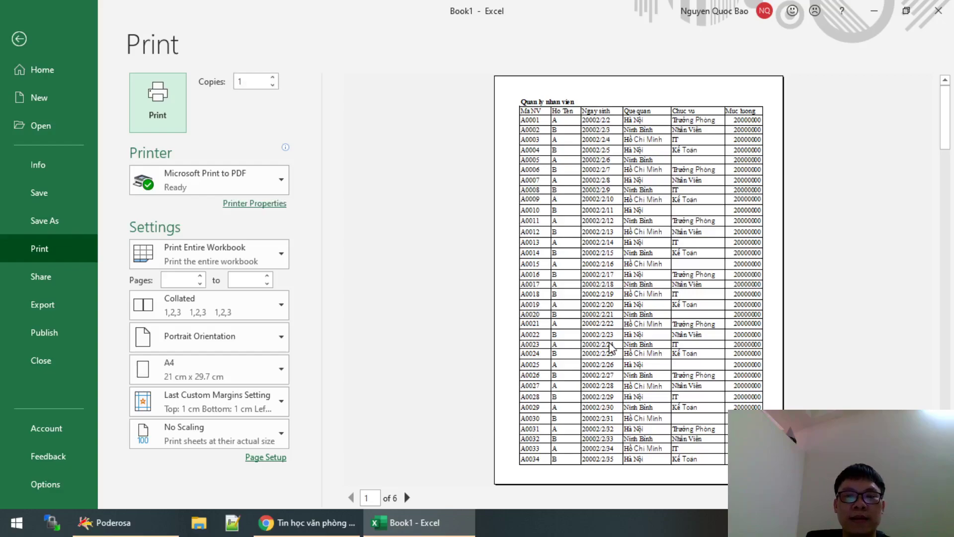
{"action": "scroll", "coordinate": [611, 348], "scroll_direction": "down", "scroll_amount": 2}
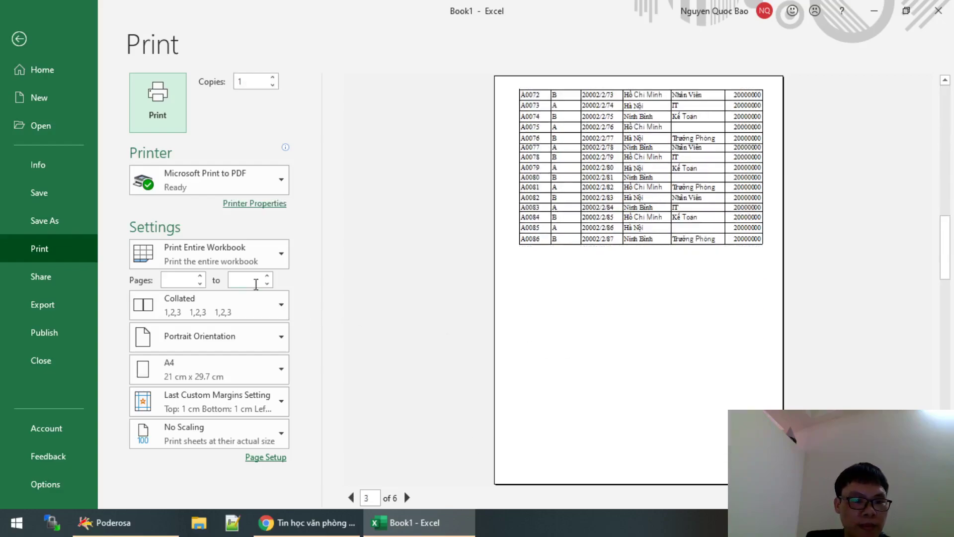
{"action": "left_click", "coordinate": [257, 261]}
{"action": "key", "text": "Escape"}
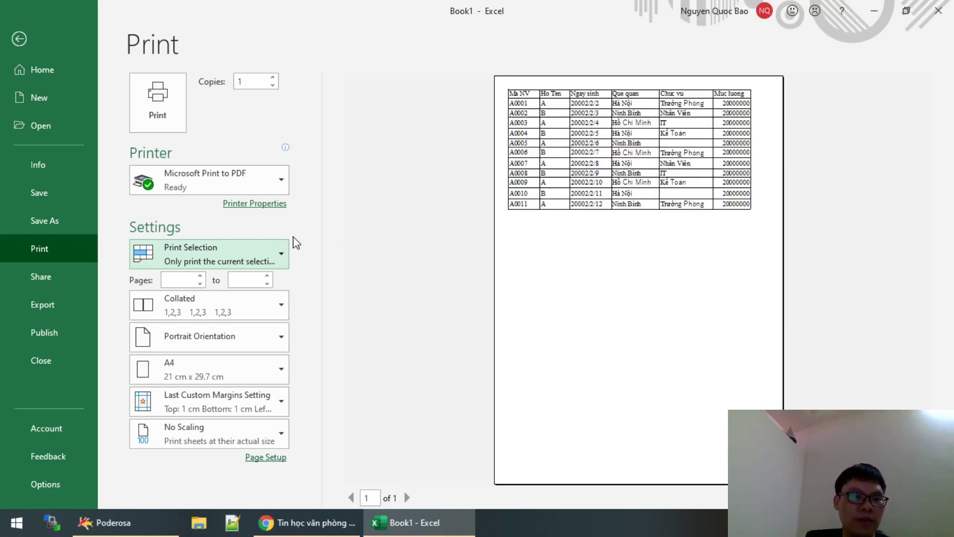
{"action": "left_click", "coordinate": [357, 215]}
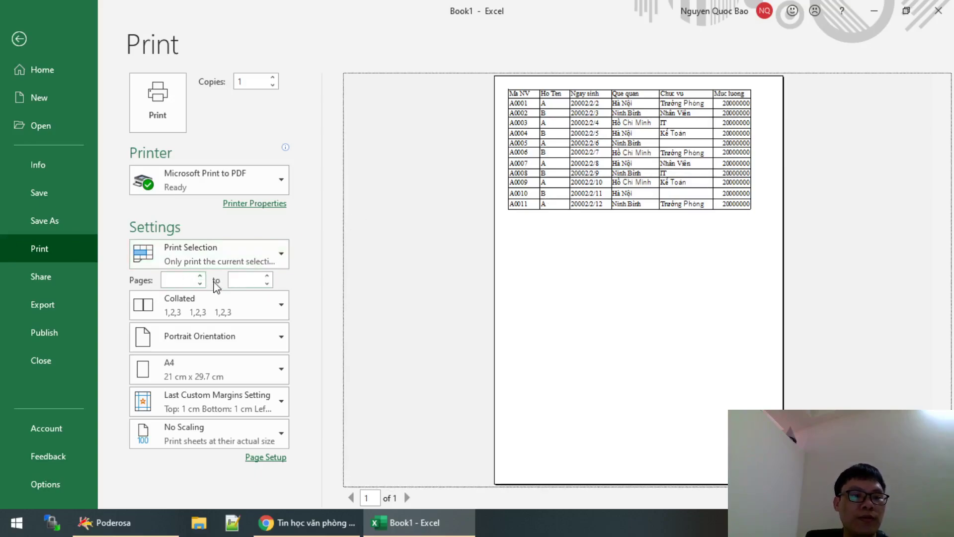
Leave the Pages from/to fields empty so the whole selection prints.
{"action": "left_click", "coordinate": [190, 279]}
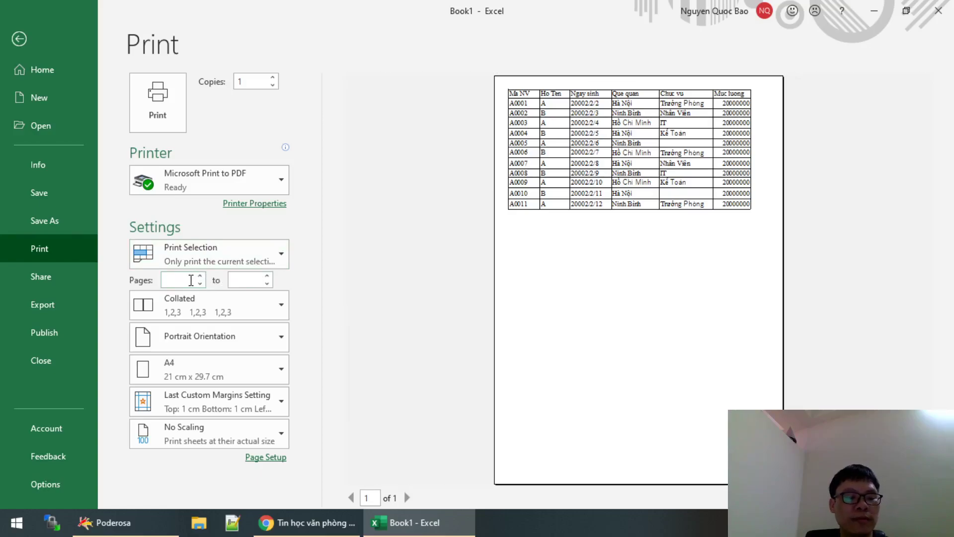
{"action": "type", "text": "1"}
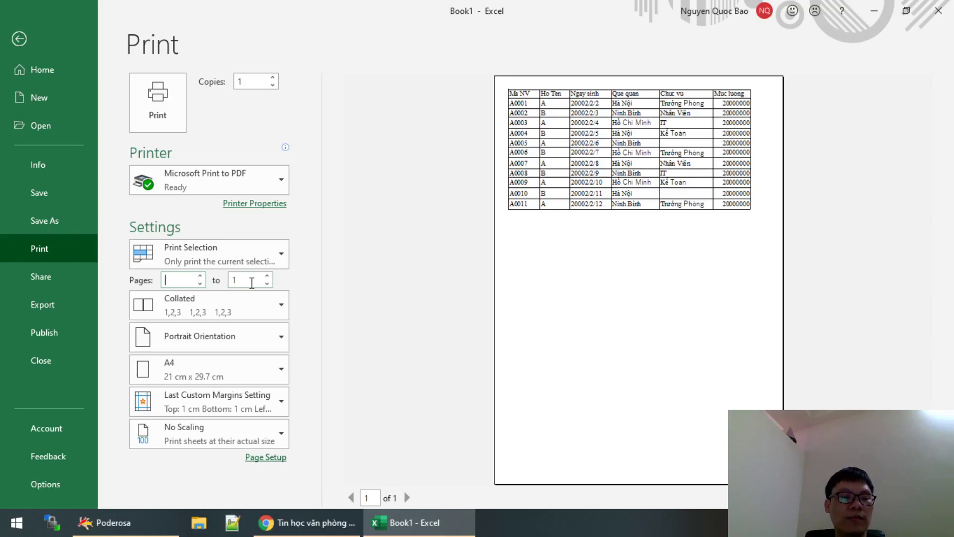
{"action": "key", "text": "BackSpace"}
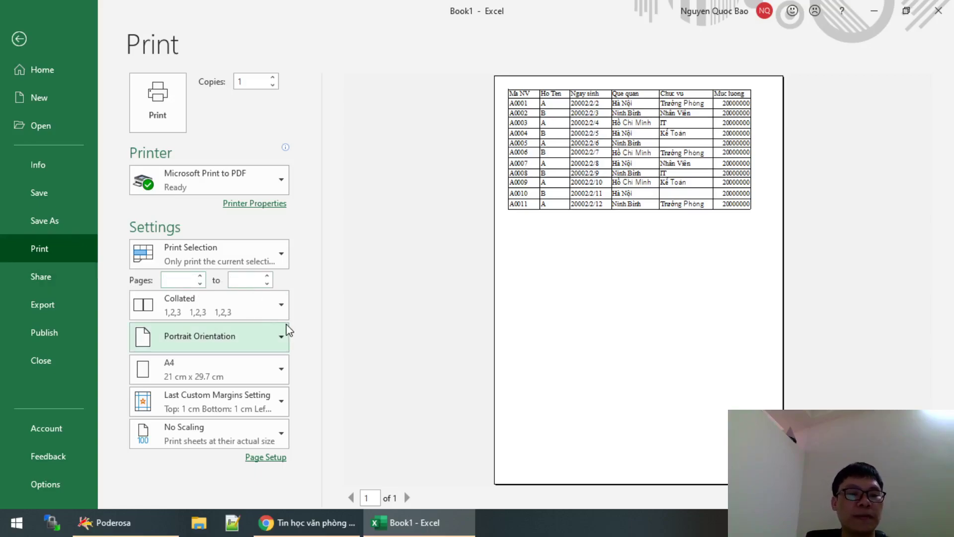
{"action": "left_click", "coordinate": [367, 298]}
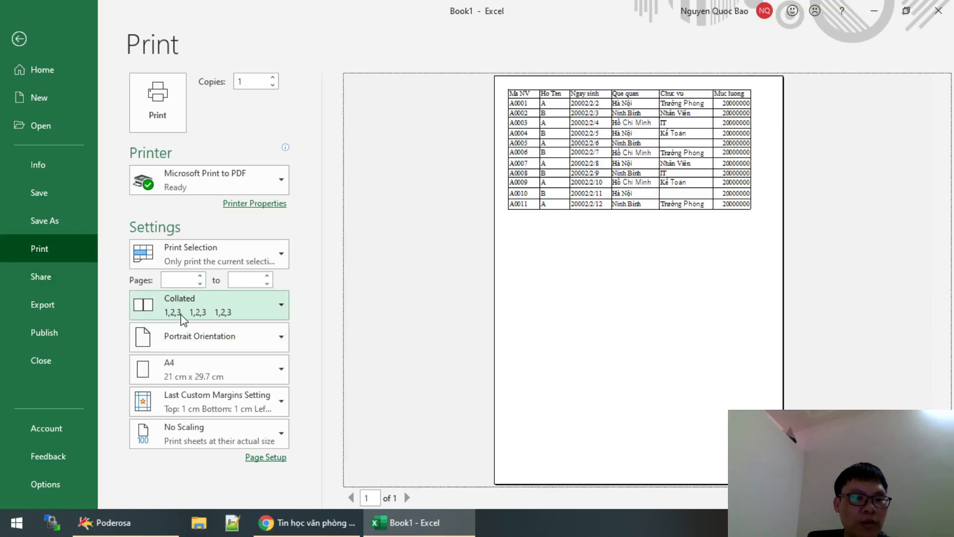
{"action": "left_click", "coordinate": [207, 302]}
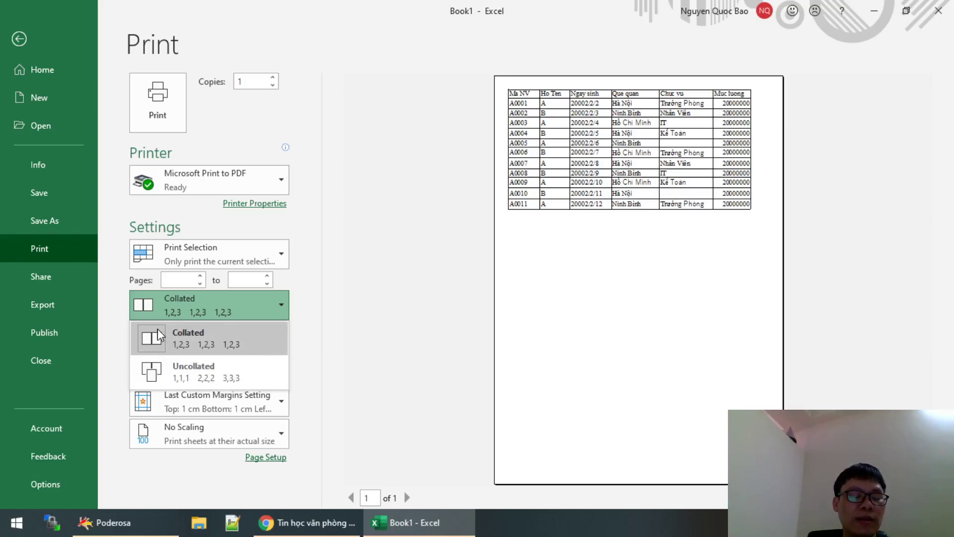
Set Copies to 2, switch collation to Uncollated, then back to Collated.
{"action": "left_click", "coordinate": [273, 78]}
{"action": "left_click", "coordinate": [272, 77]}
{"action": "left_click", "coordinate": [201, 315]}
{"action": "left_click", "coordinate": [337, 294]}
{"action": "left_click", "coordinate": [230, 312]}
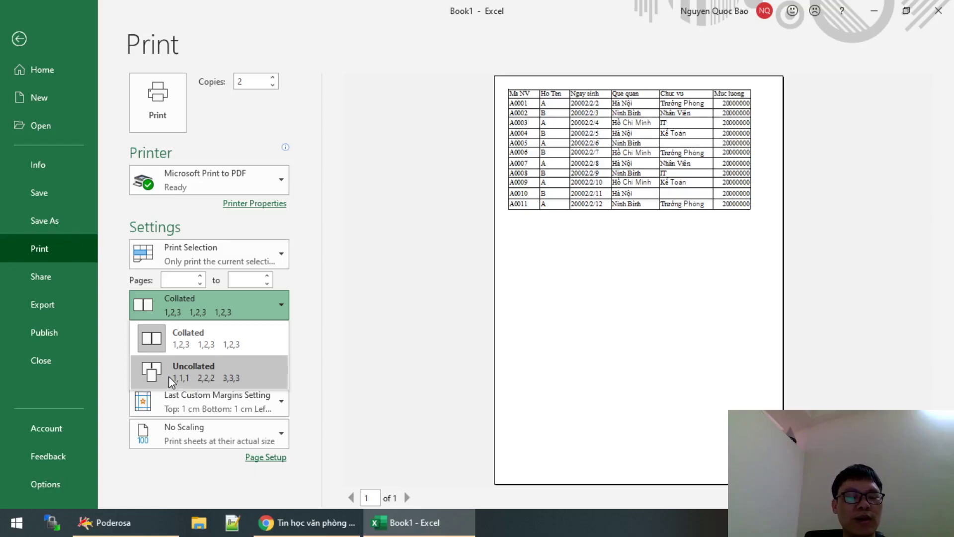
{"action": "left_click", "coordinate": [172, 382]}
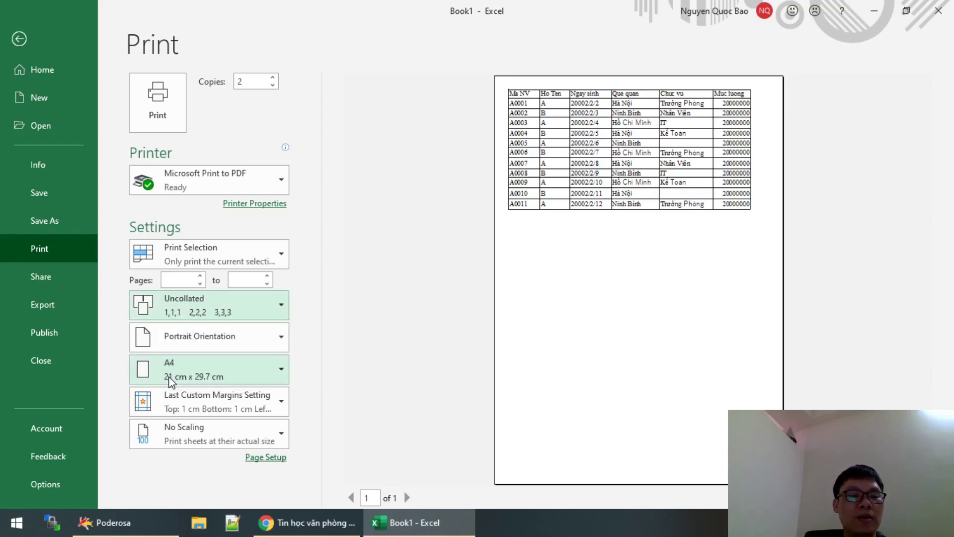
{"action": "left_click", "coordinate": [224, 306]}
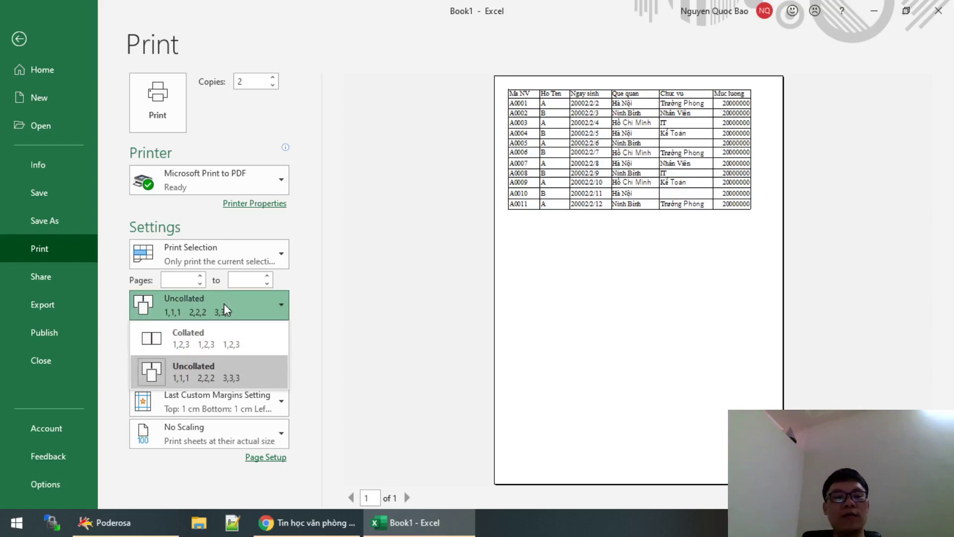
{"action": "left_click", "coordinate": [222, 342]}
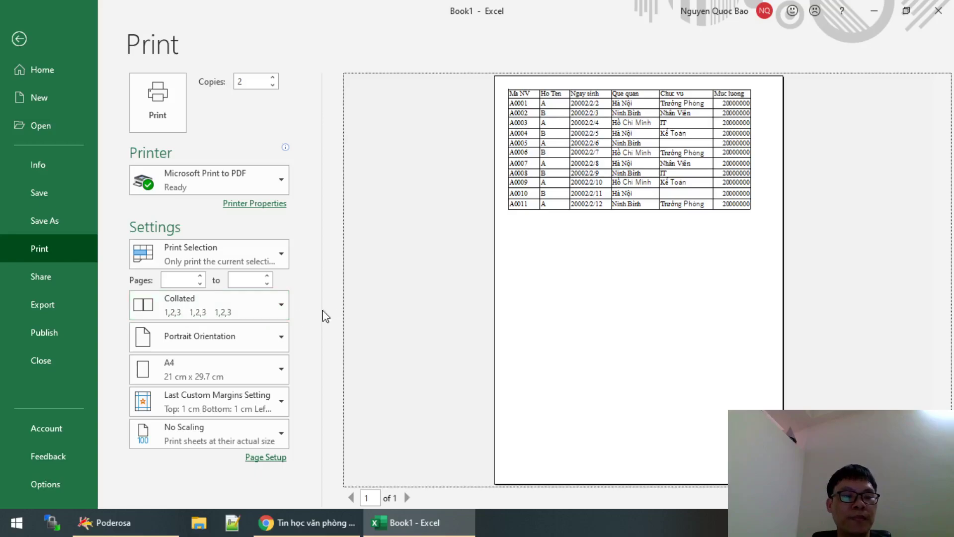
{"action": "left_click", "coordinate": [203, 343]}
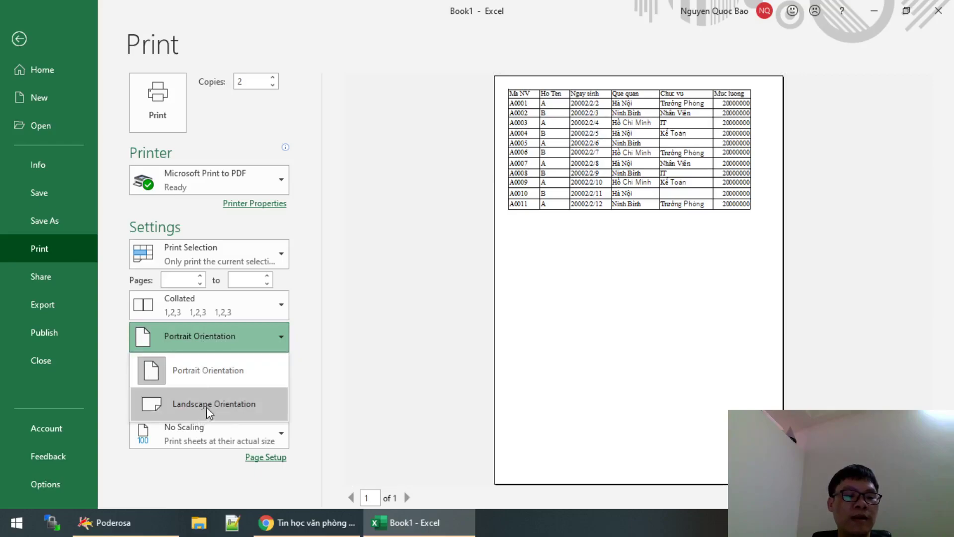
{"action": "left_click", "coordinate": [353, 373]}
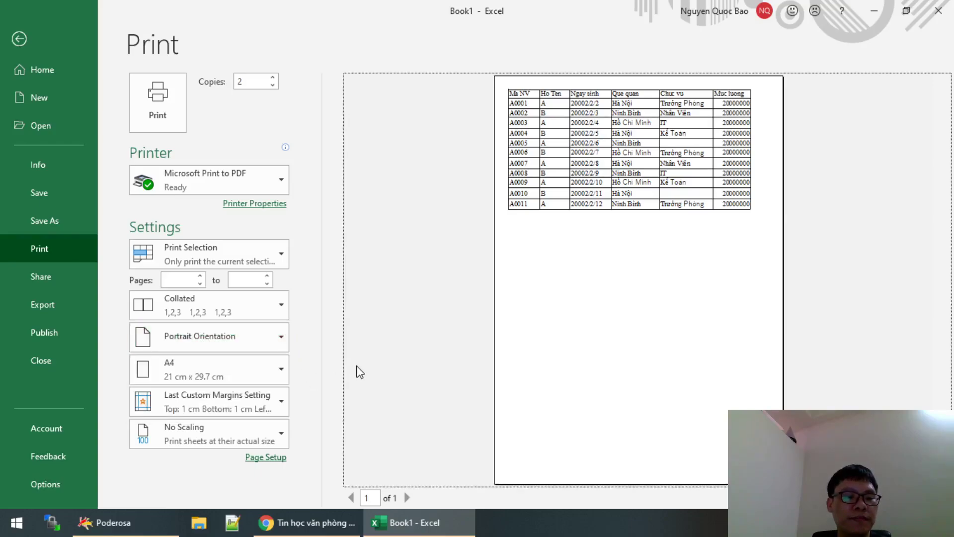
{"action": "left_click", "coordinate": [265, 374]}
{"action": "left_click", "coordinate": [174, 240]}
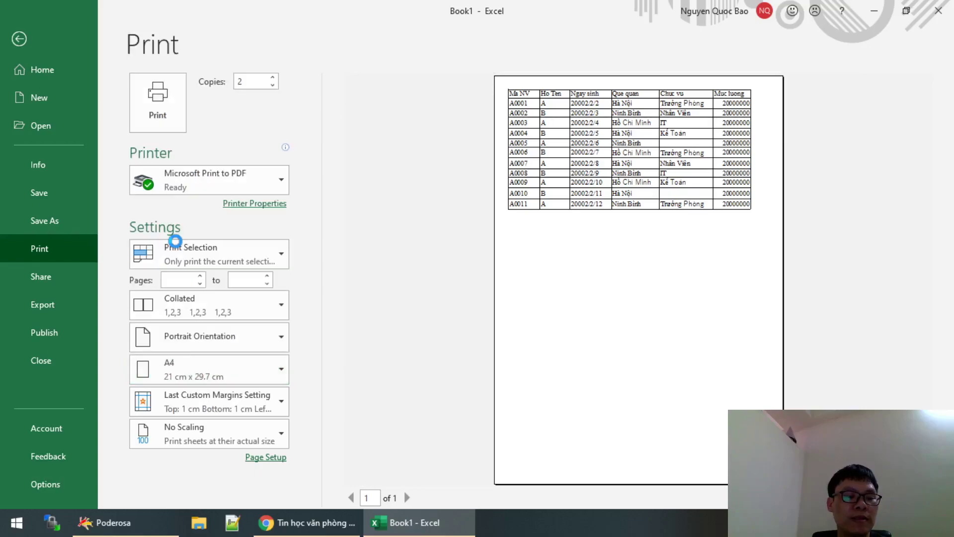
{"action": "left_click", "coordinate": [226, 399]}
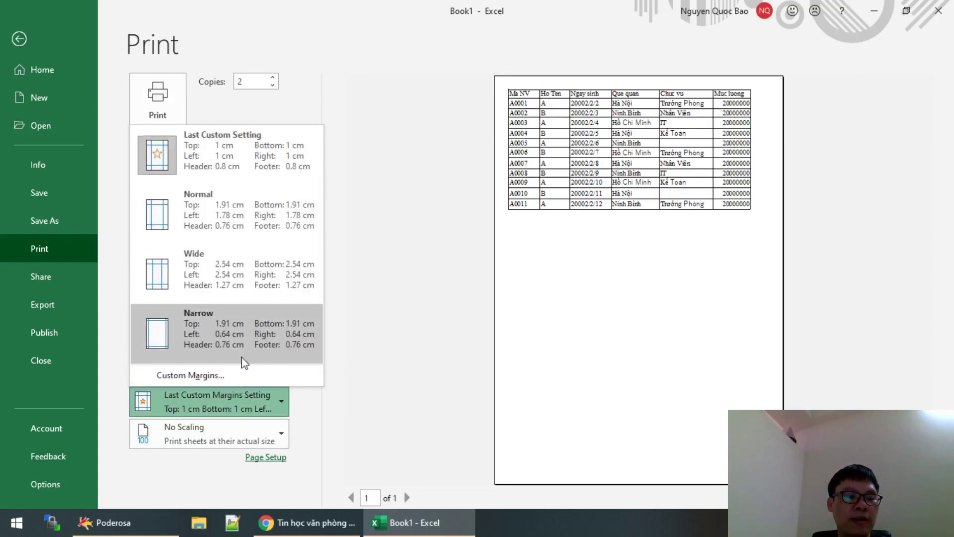
{"action": "left_click", "coordinate": [273, 440]}
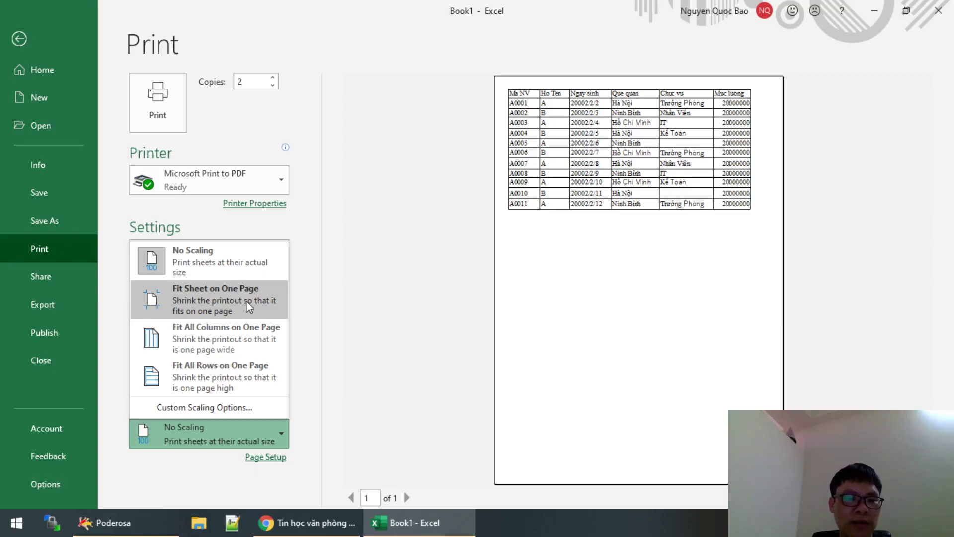
{"action": "left_click", "coordinate": [350, 310]}
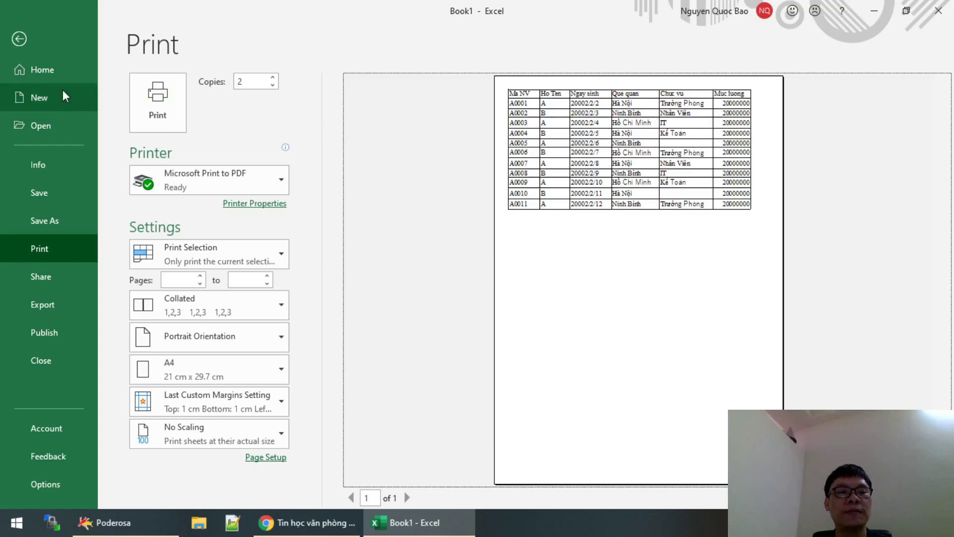
Return to the worksheet and select cells E4 and C5.
{"action": "left_click", "coordinate": [21, 39]}
{"action": "left_click", "coordinate": [298, 234]}
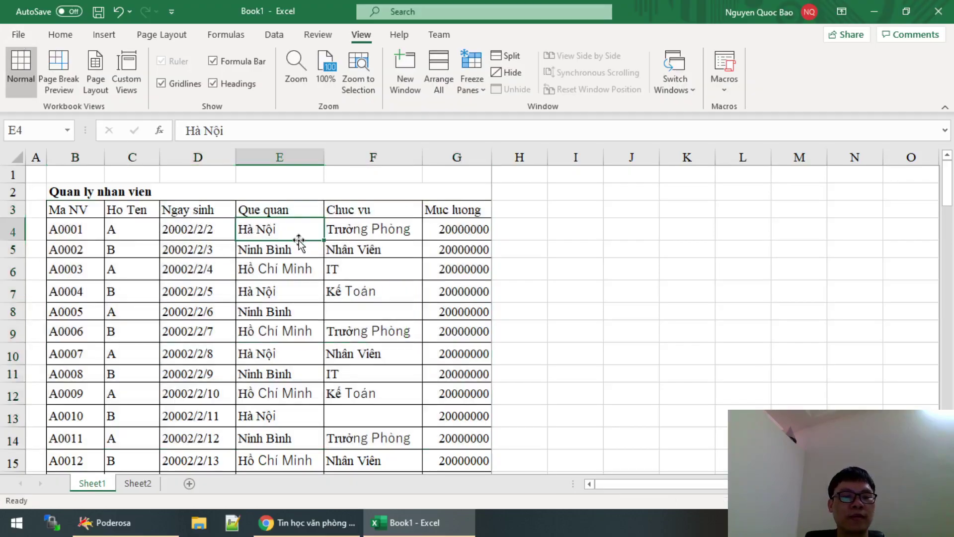
{"action": "scroll", "coordinate": [298, 241], "scroll_direction": "down", "scroll_amount": 3}
{"action": "scroll", "coordinate": [299, 241], "scroll_direction": "up", "scroll_amount": 3}
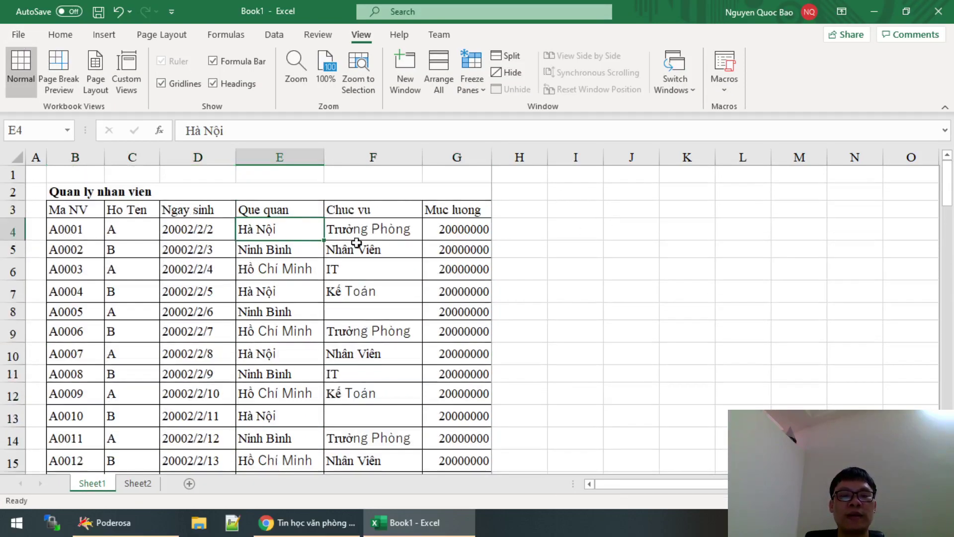
{"action": "left_click", "coordinate": [117, 246]}
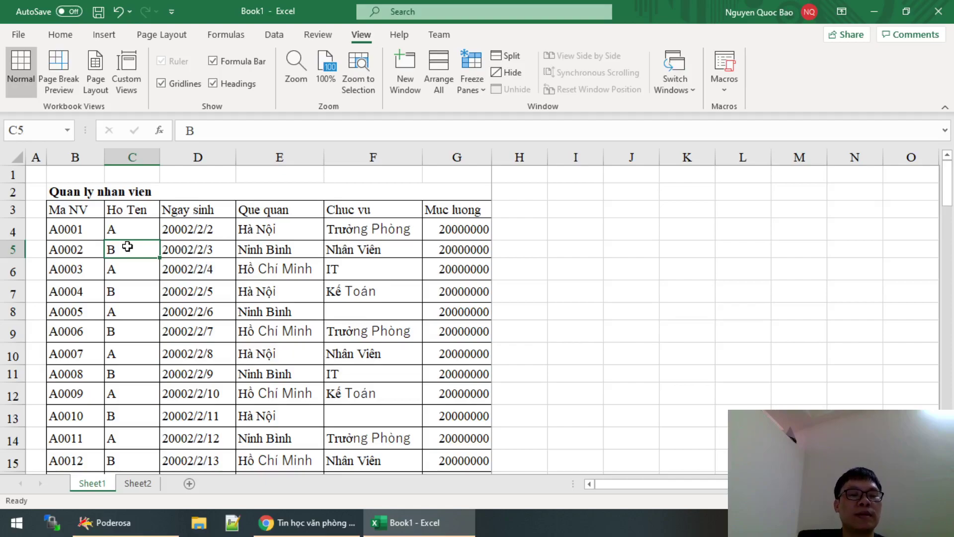
{"action": "scroll", "coordinate": [127, 245], "scroll_direction": "down", "scroll_amount": 6}
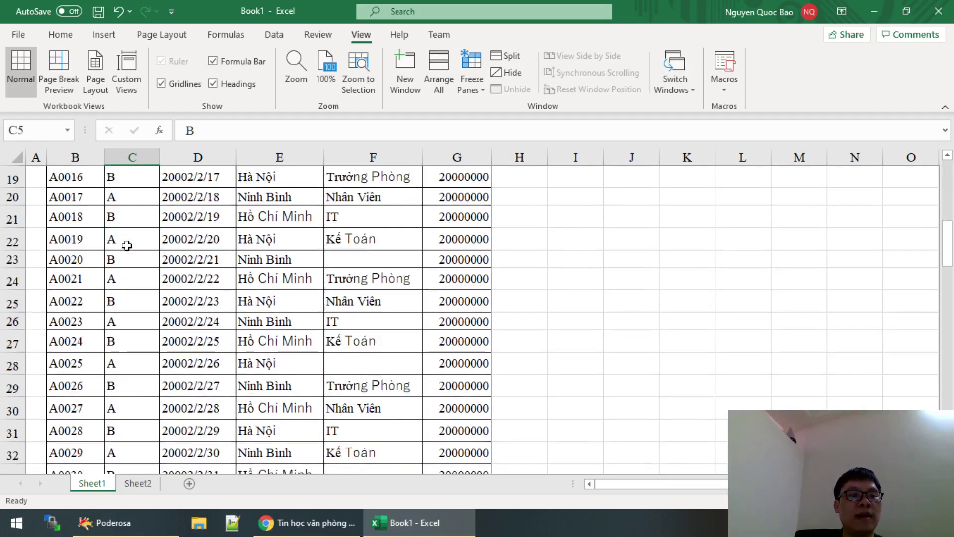
{"action": "scroll", "coordinate": [127, 245], "scroll_direction": "up", "scroll_amount": 6}
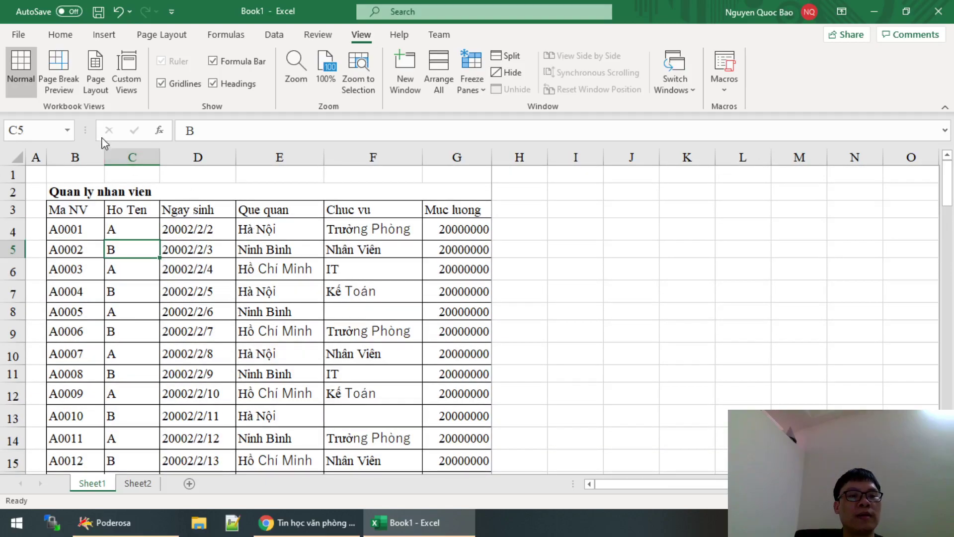
Switch to Page Break Preview and then back to Normal view.
{"action": "left_click", "coordinate": [62, 93]}
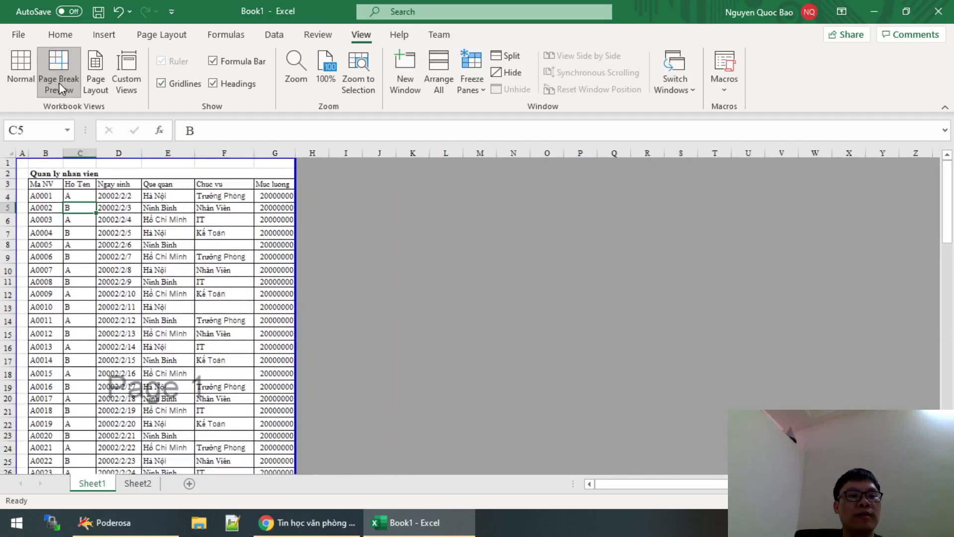
{"action": "left_click", "coordinate": [16, 74]}
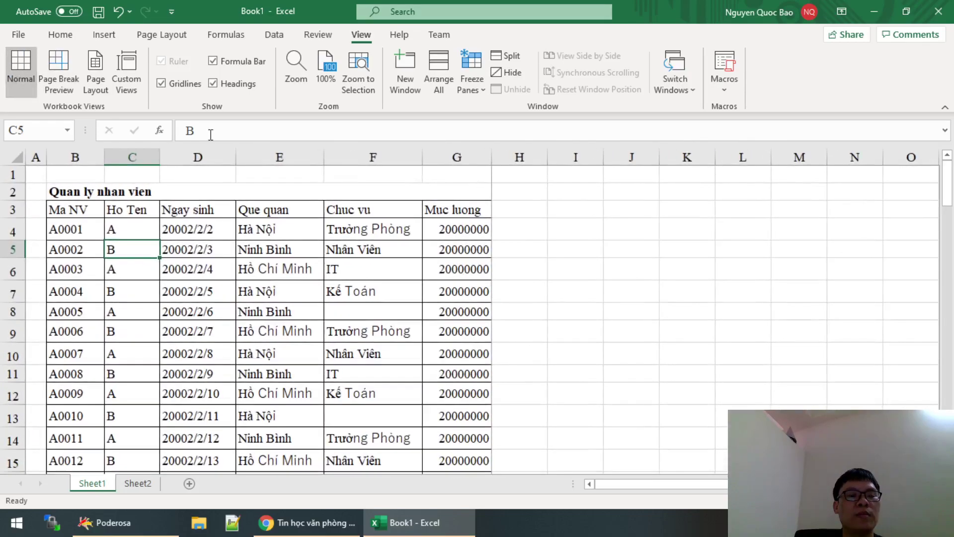
{"action": "scroll", "coordinate": [473, 240], "scroll_direction": "down", "scroll_amount": 8}
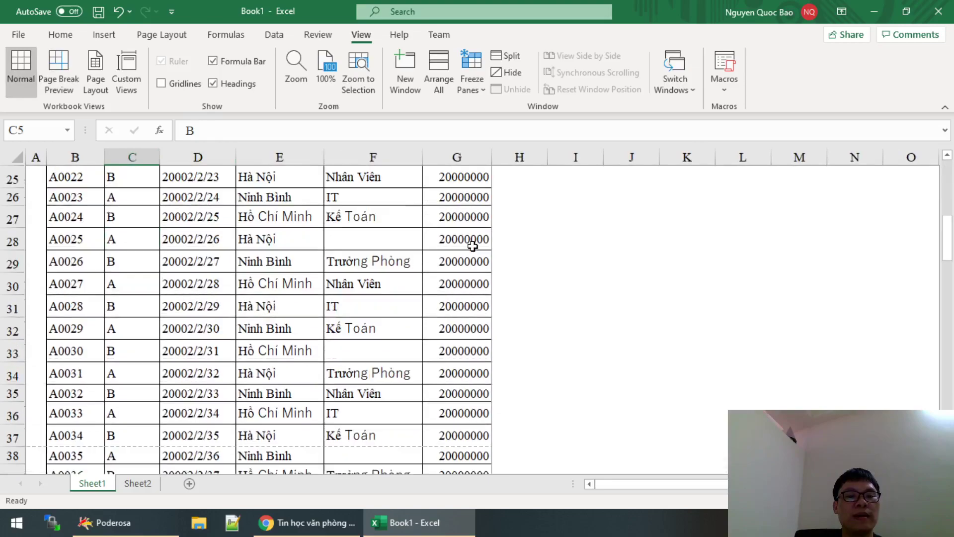
{"action": "scroll", "coordinate": [473, 240], "scroll_direction": "down", "scroll_amount": 9}
{"action": "scroll", "coordinate": [467, 298], "scroll_direction": "down", "scroll_amount": 9}
{"action": "scroll", "coordinate": [467, 328], "scroll_direction": "down", "scroll_amount": 2}
{"action": "scroll", "coordinate": [484, 331], "scroll_direction": "up", "scroll_amount": 16}
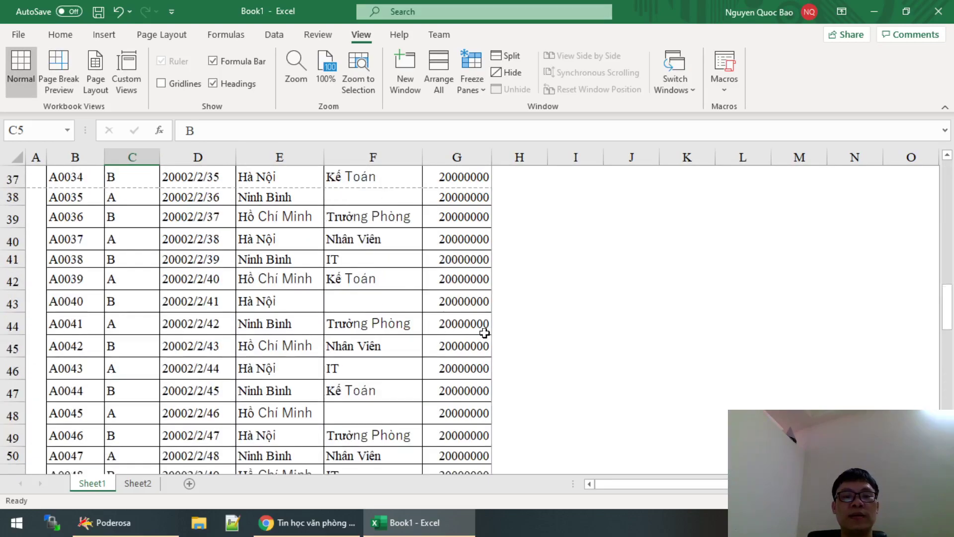
{"action": "scroll", "coordinate": [484, 330], "scroll_direction": "up", "scroll_amount": 12}
{"action": "scroll", "coordinate": [171, 245], "scroll_direction": "down", "scroll_amount": 2}
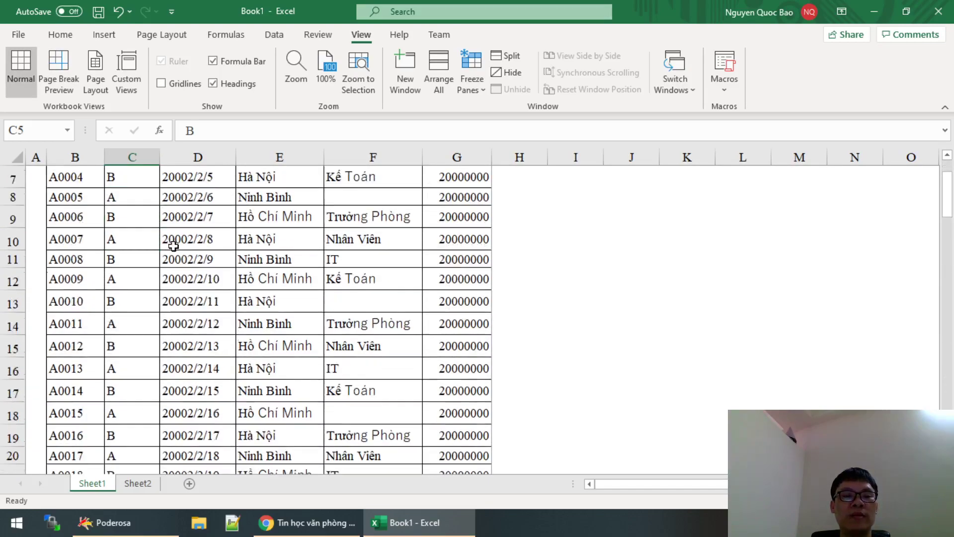
{"action": "scroll", "coordinate": [260, 262], "scroll_direction": "down", "scroll_amount": 14}
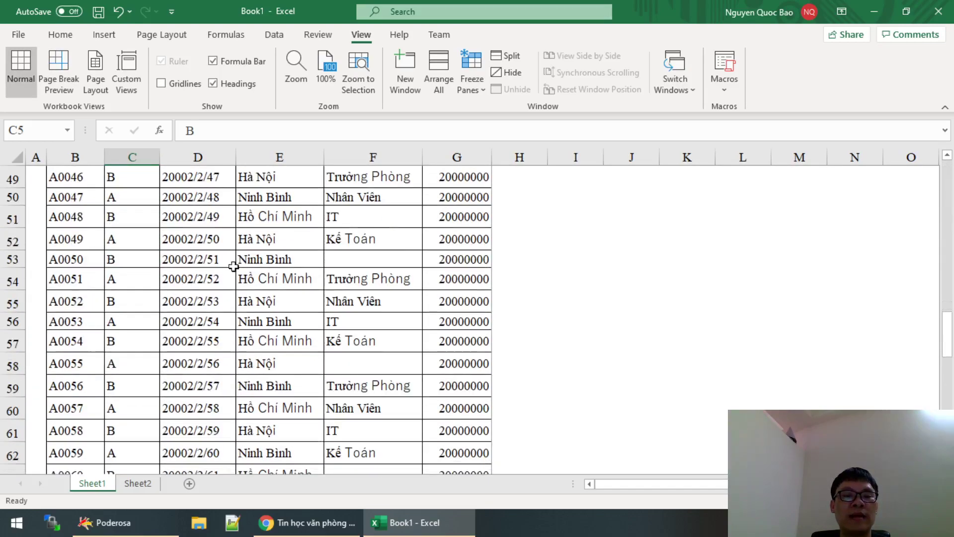
Toggle gridlines on and off twice, leaving them hidden, and switch to Chrome.
{"action": "left_click", "coordinate": [183, 85]}
{"action": "left_click", "coordinate": [182, 87]}
{"action": "left_click", "coordinate": [182, 88]}
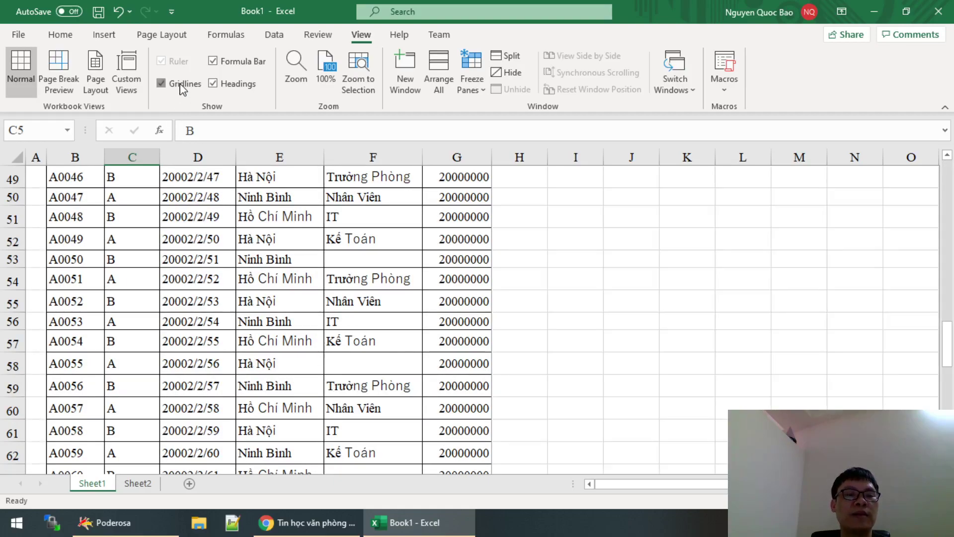
{"action": "left_click", "coordinate": [182, 89]}
{"action": "scroll", "coordinate": [363, 277], "scroll_direction": "up", "scroll_amount": 5}
{"action": "scroll", "coordinate": [362, 273], "scroll_direction": "up", "scroll_amount": 8}
{"action": "scroll", "coordinate": [365, 275], "scroll_direction": "up", "scroll_amount": 3}
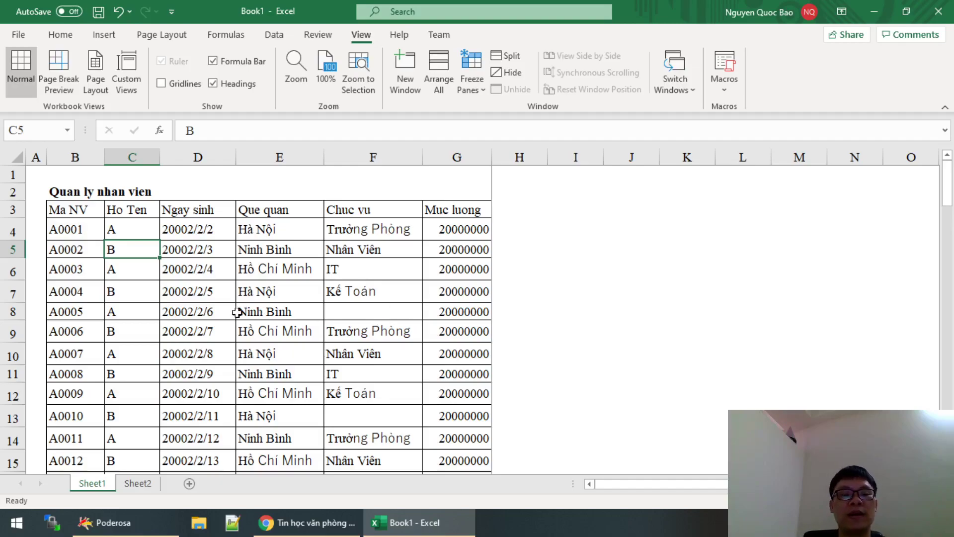
{"action": "left_click", "coordinate": [321, 532]}
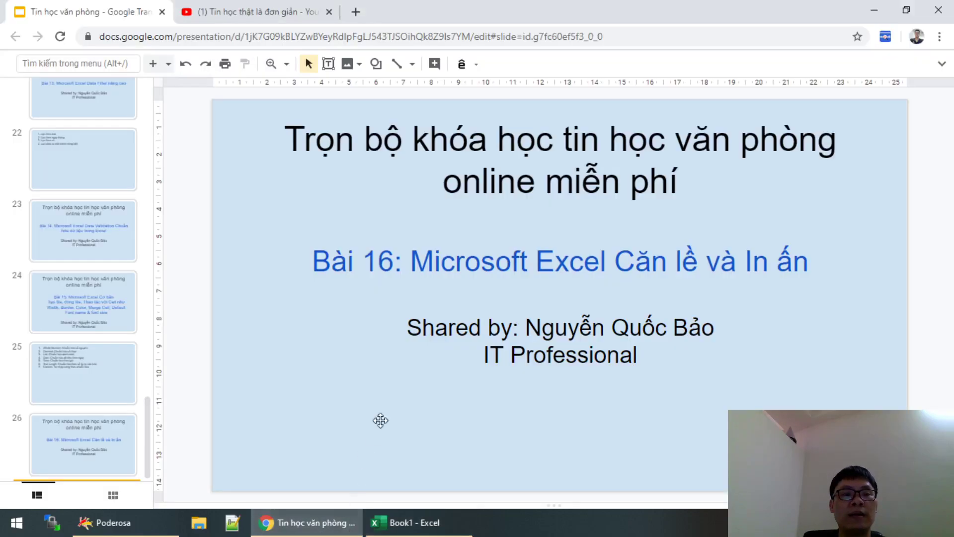
Switch to the YouTube tab and scroll through the Tin học thật là đơn giản uploads.
{"action": "left_click", "coordinate": [248, 12]}
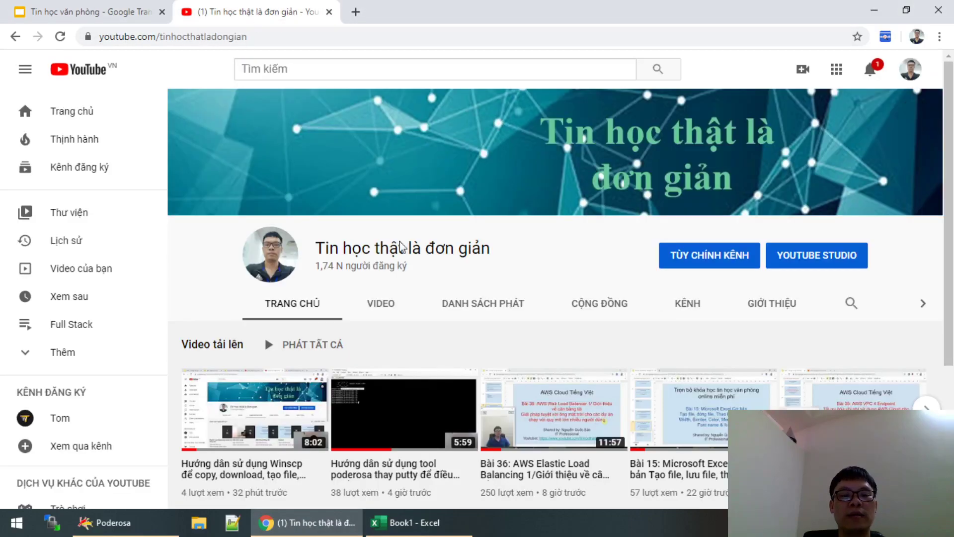
{"action": "scroll", "coordinate": [707, 393], "scroll_direction": "down", "scroll_amount": 4}
{"action": "scroll", "coordinate": [707, 392], "scroll_direction": "up", "scroll_amount": 4}
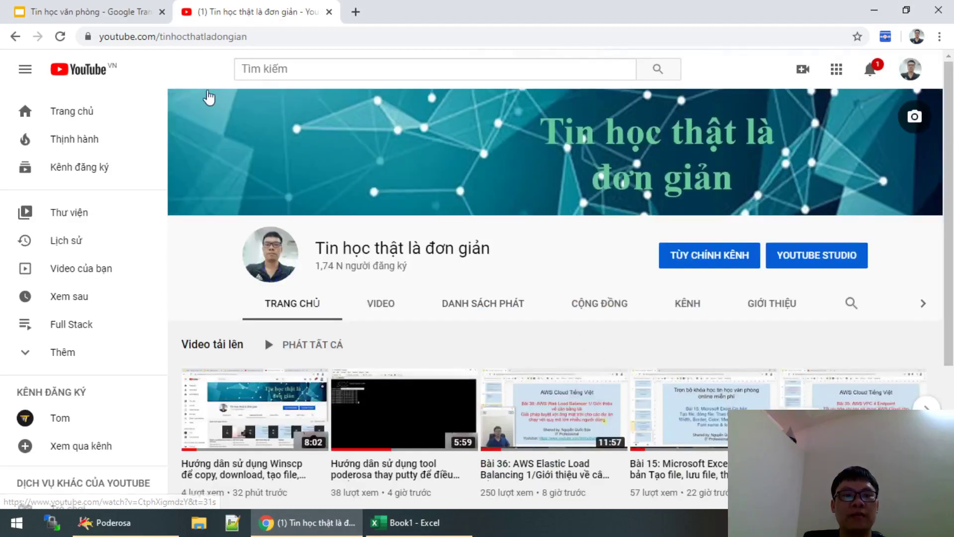
{"action": "scroll", "coordinate": [321, 257], "scroll_direction": "down", "scroll_amount": 4}
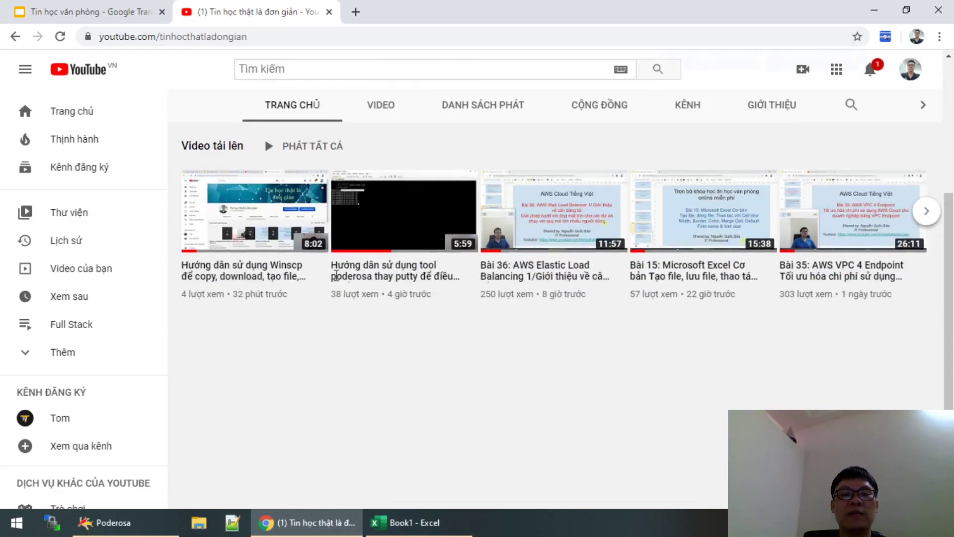
{"action": "scroll", "coordinate": [627, 370], "scroll_direction": "up", "scroll_amount": 1}
{"action": "scroll", "coordinate": [627, 371], "scroll_direction": "up", "scroll_amount": 3}
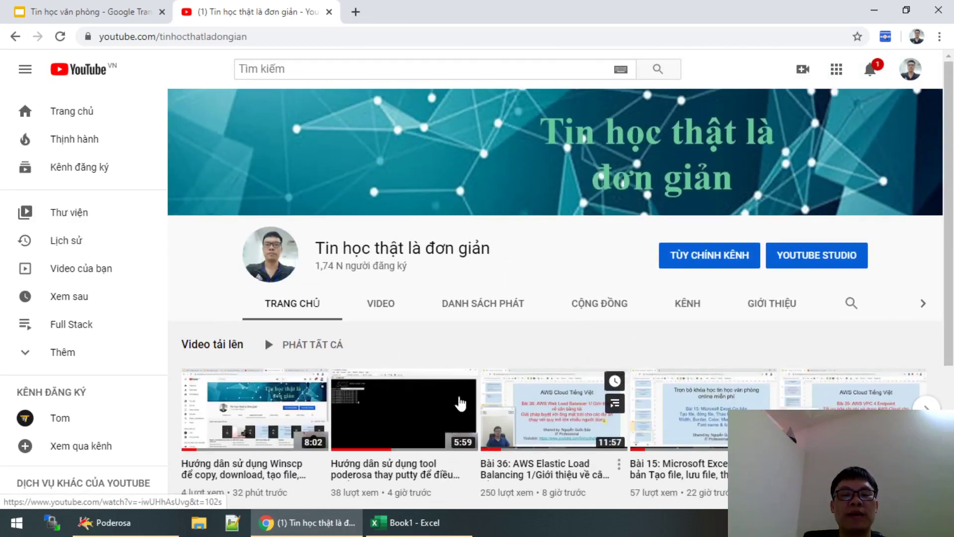
In a new tab, type 'face' and open the tinhocthatladongian Facebook page suggestion.
{"action": "left_click", "coordinate": [356, 12]}
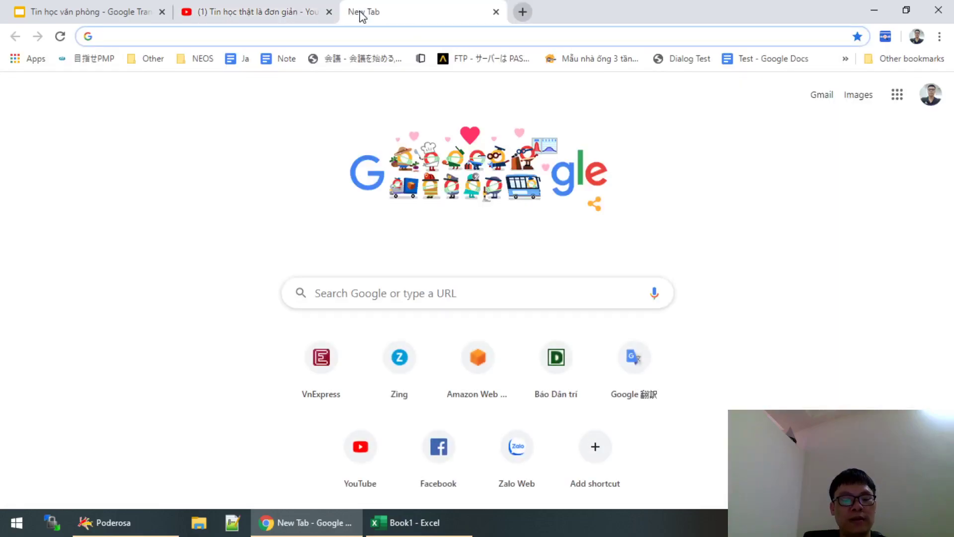
{"action": "type", "text": "face"}
{"action": "key", "text": "Down"}
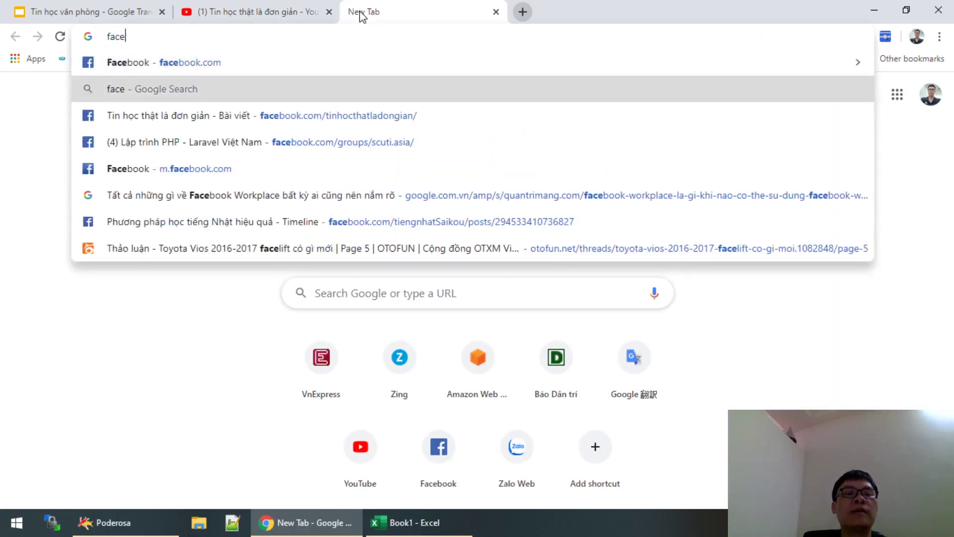
{"action": "key", "text": "Down"}
{"action": "key", "text": "Return"}
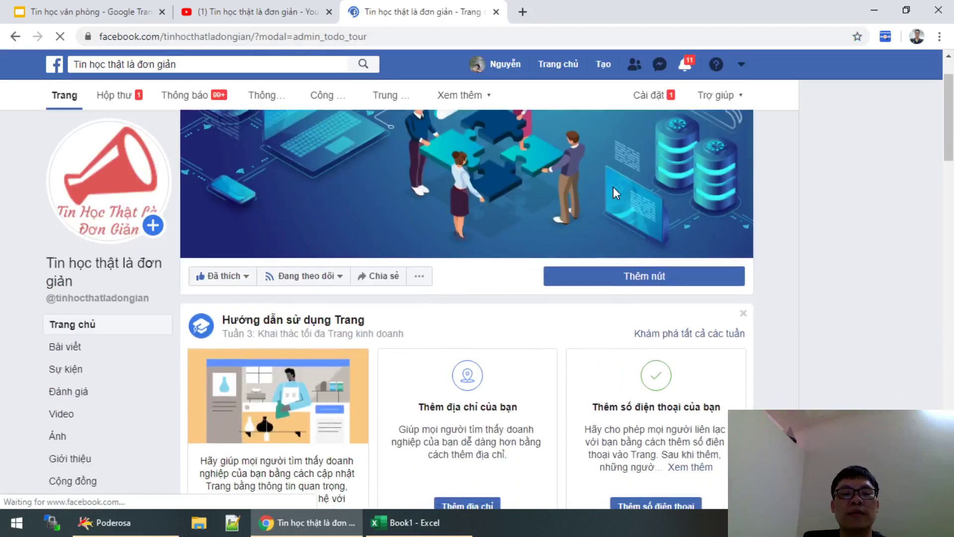
Scroll through the page's posts sharing the channel's YouTube tutorial links.
{"action": "scroll", "coordinate": [584, 247], "scroll_direction": "down", "scroll_amount": 5}
{"action": "scroll", "coordinate": [547, 254], "scroll_direction": "down", "scroll_amount": 3}
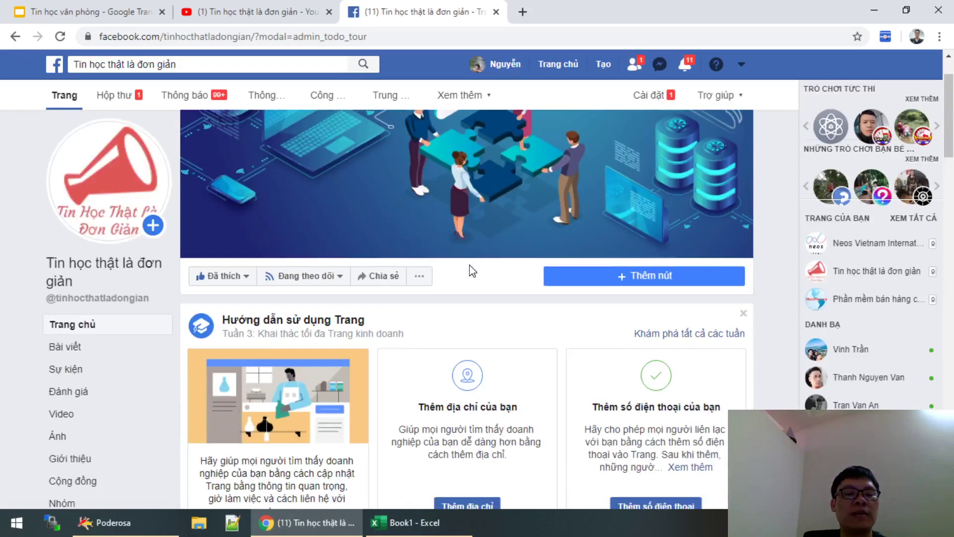
{"action": "scroll", "coordinate": [472, 271], "scroll_direction": "down", "scroll_amount": 5}
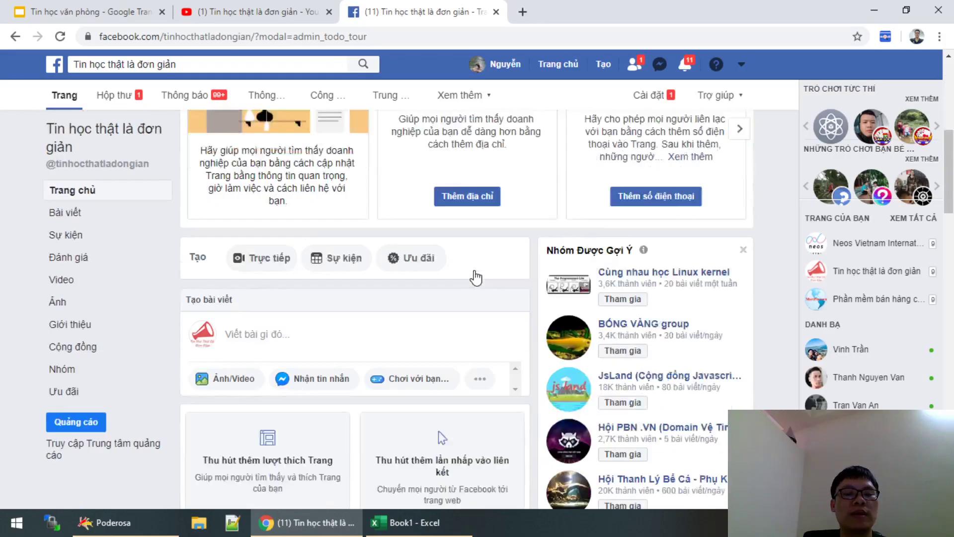
{"action": "scroll", "coordinate": [474, 273], "scroll_direction": "down", "scroll_amount": 5}
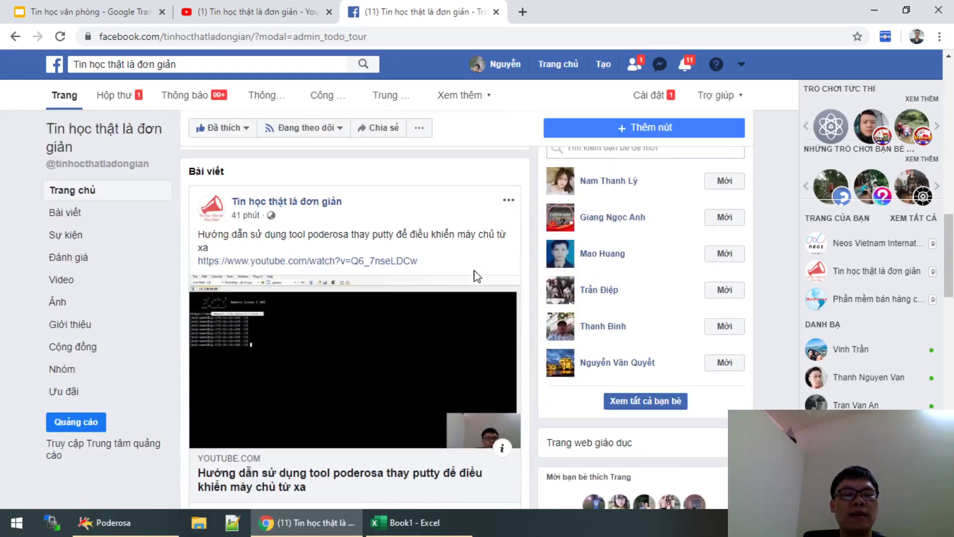
{"action": "scroll", "coordinate": [477, 276], "scroll_direction": "down", "scroll_amount": 3}
{"action": "scroll", "coordinate": [477, 276], "scroll_direction": "down", "scroll_amount": 4}
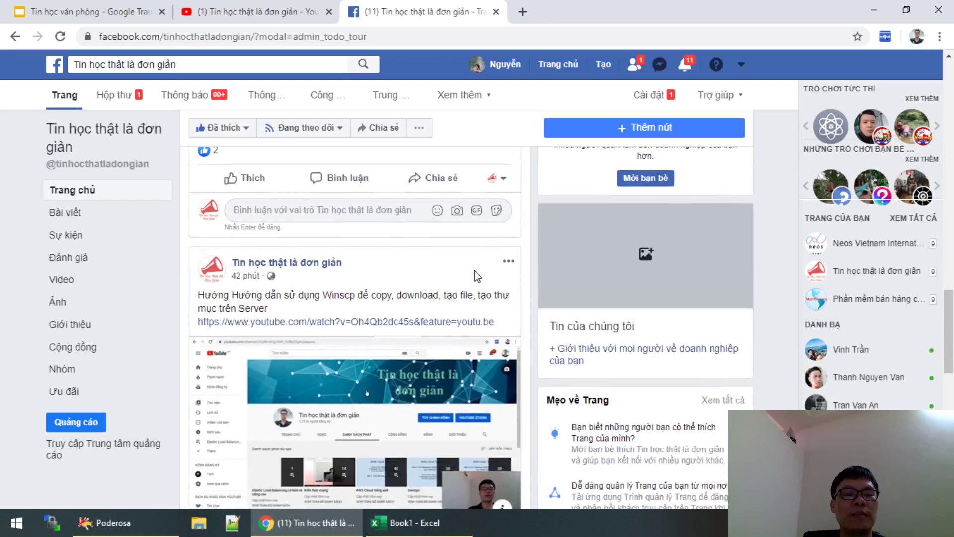
{"action": "scroll", "coordinate": [477, 275], "scroll_direction": "down", "scroll_amount": 5}
{"action": "scroll", "coordinate": [477, 276], "scroll_direction": "up", "scroll_amount": 10}
{"action": "scroll", "coordinate": [477, 275], "scroll_direction": "up", "scroll_amount": 5}
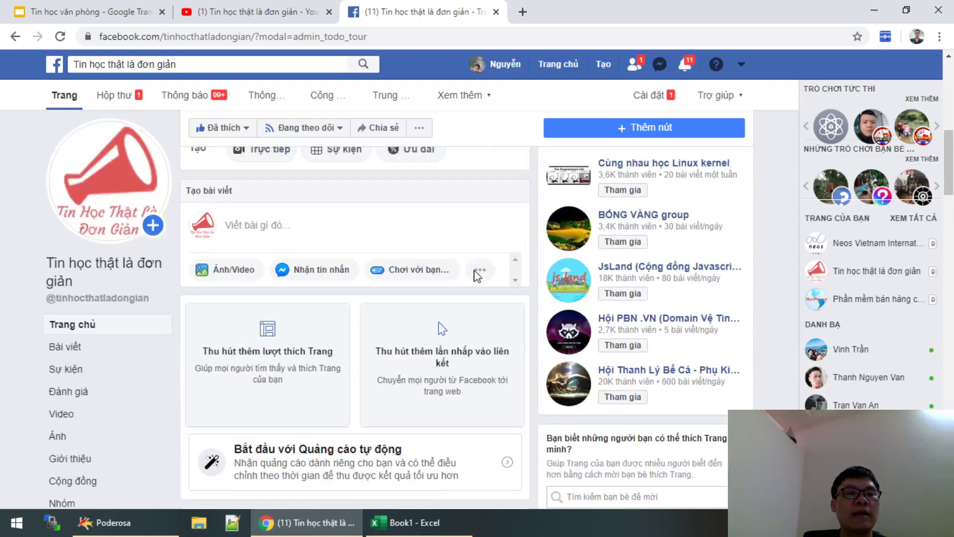